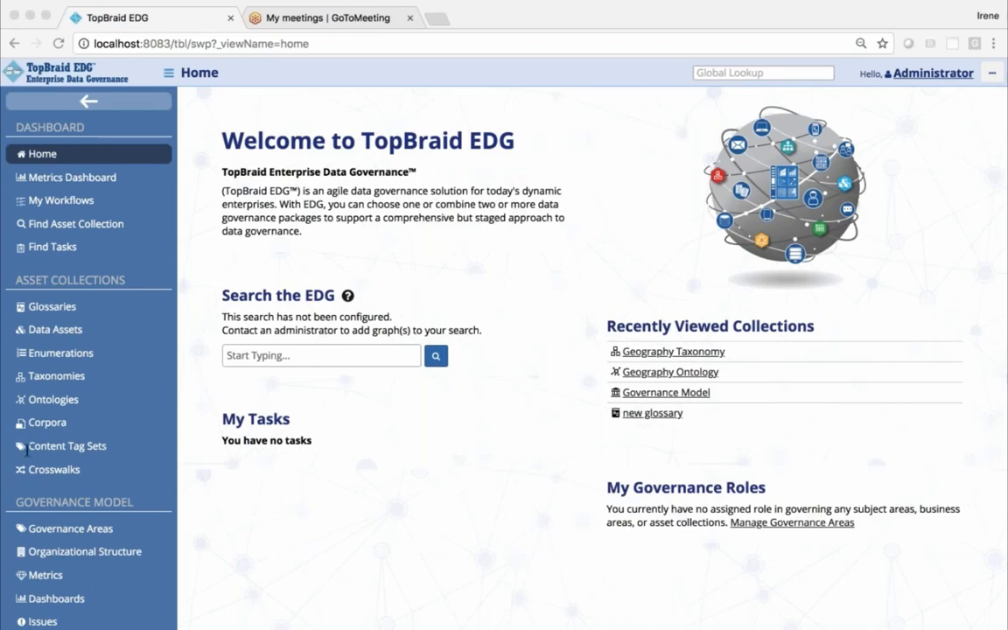
Start a new ontology and label it Employment
click(48, 403)
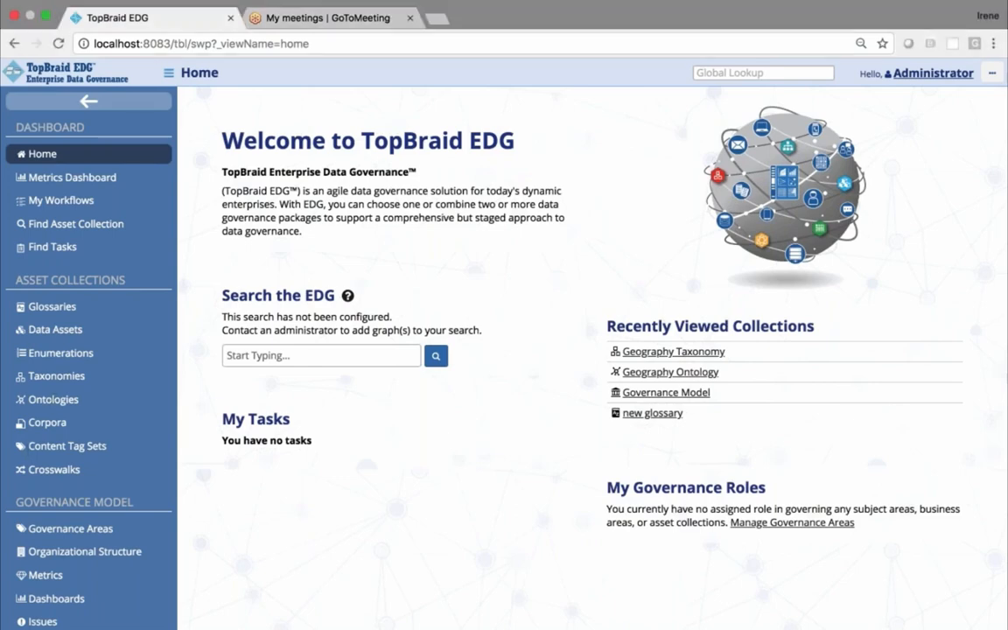
click(48, 402)
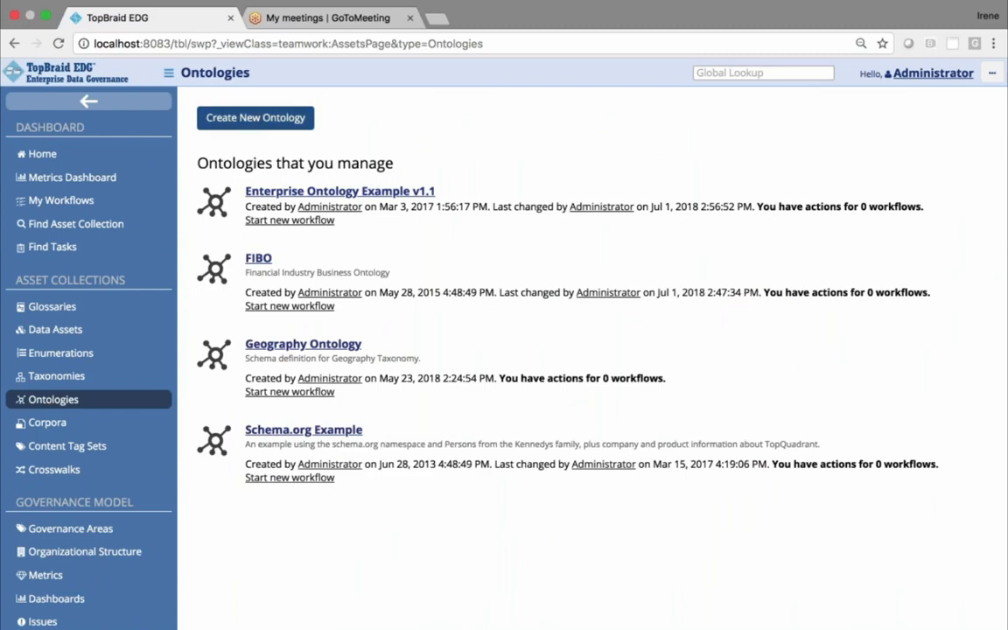
click(252, 124)
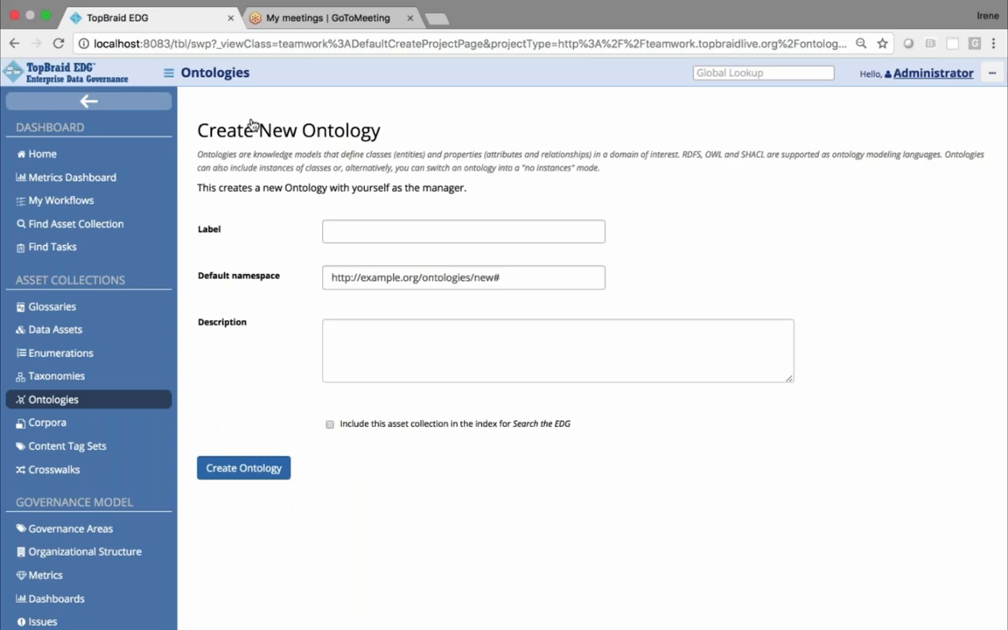
click(393, 232)
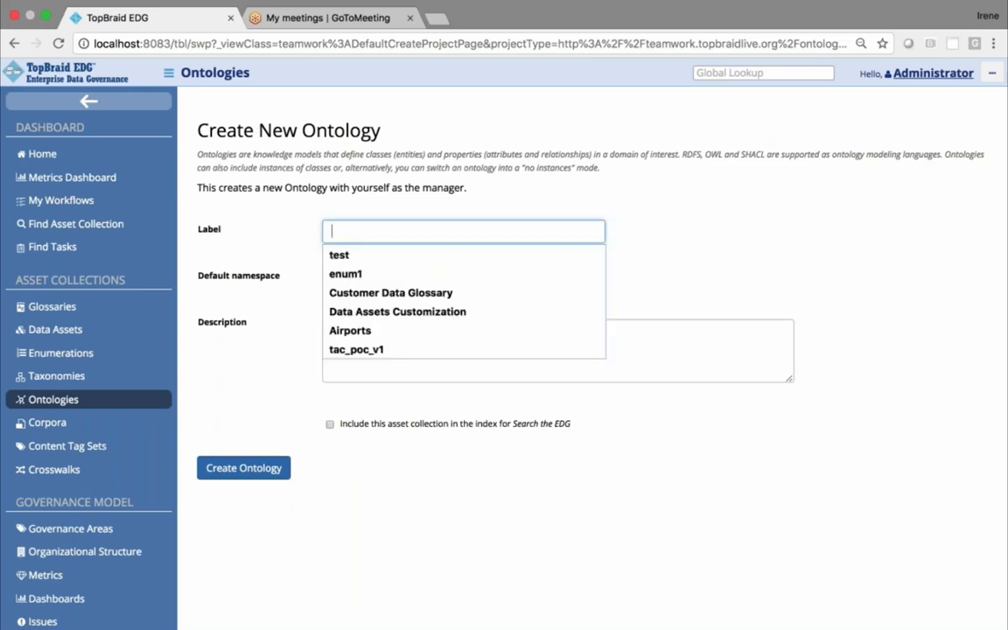
text(Emplo)
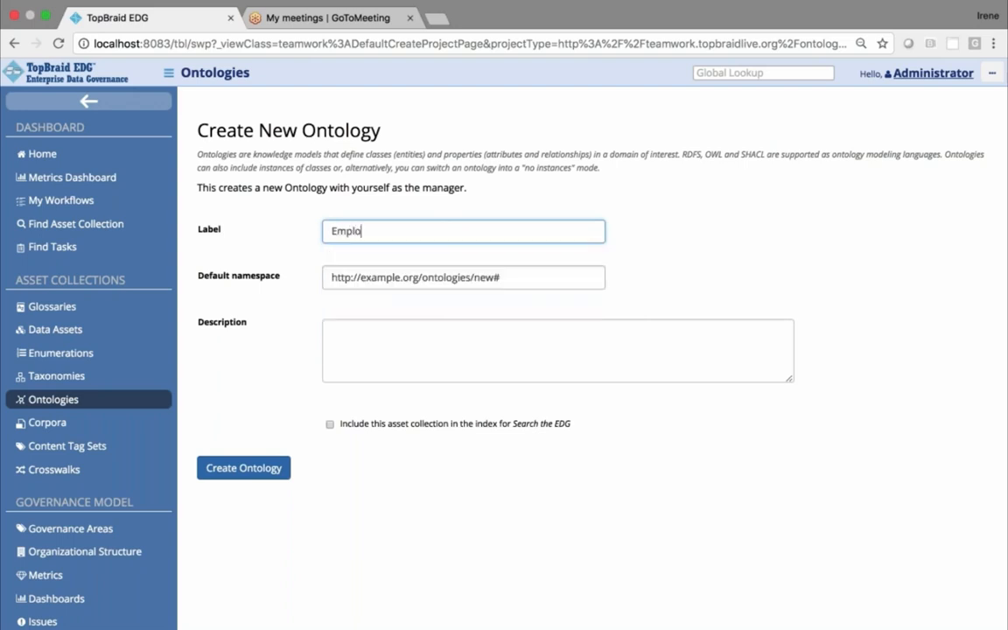
text(yment)
click(479, 305)
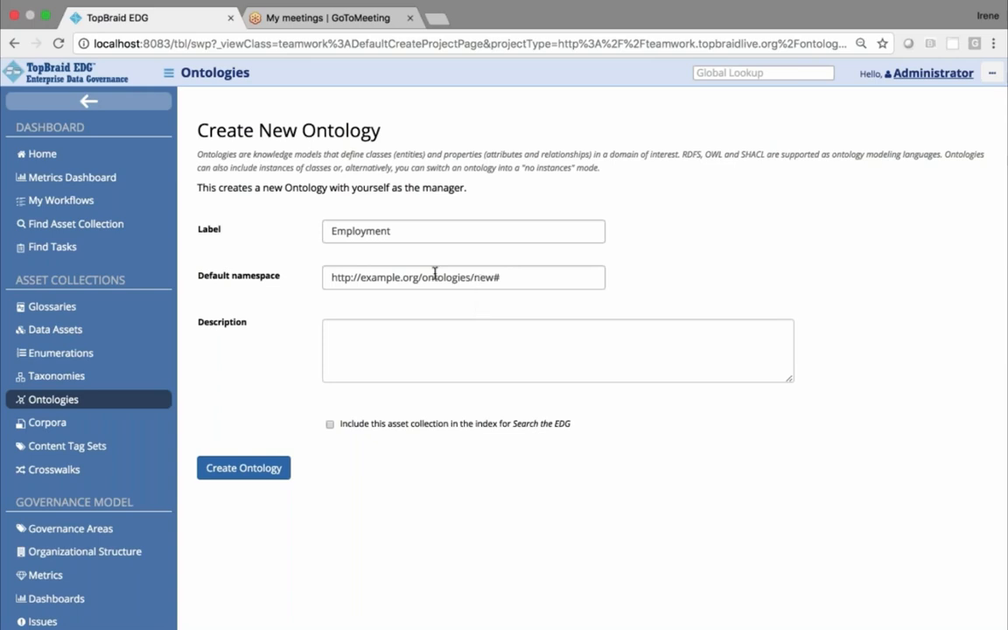
drag(502, 277, 476, 275)
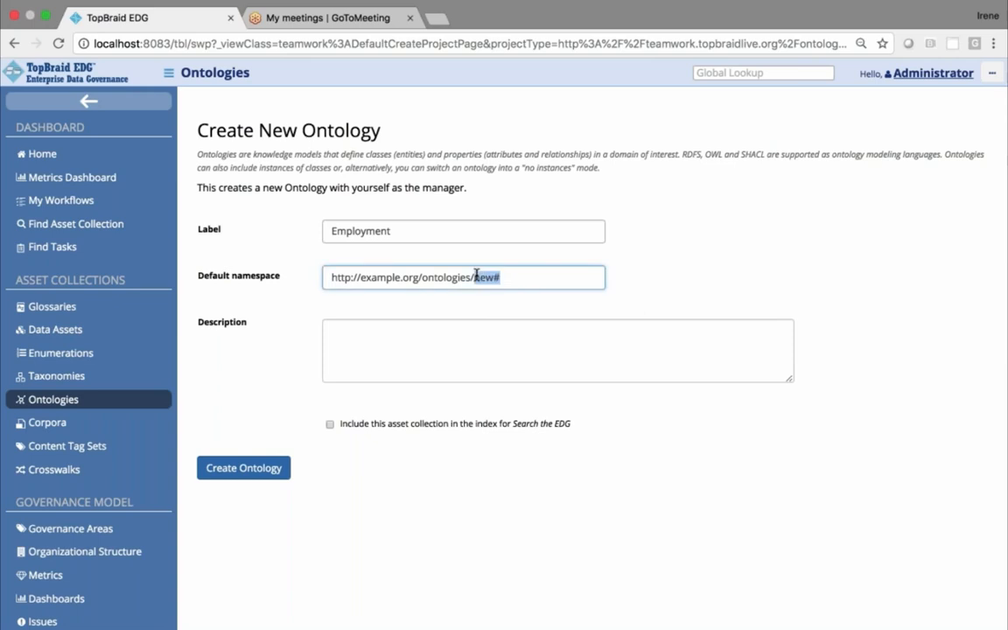
text(employment)
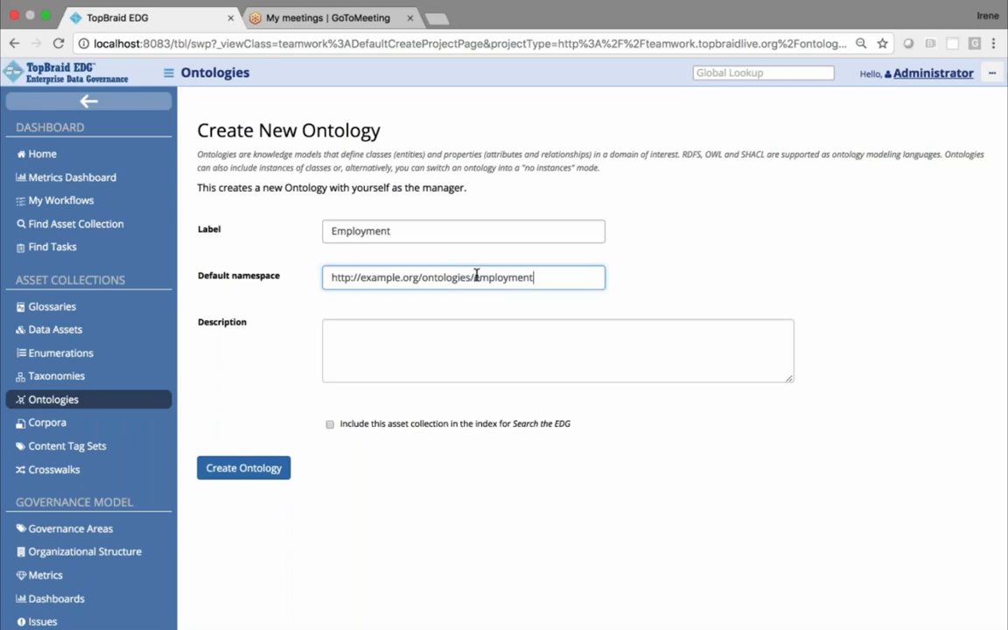
text(/)
key(BackSpace)
text(#)
click(232, 473)
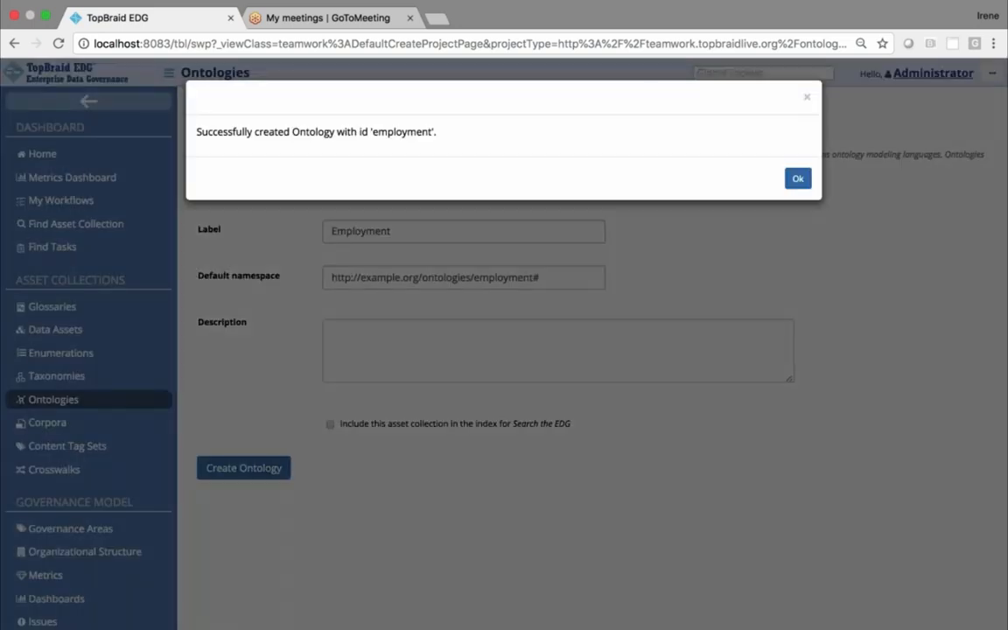
click(798, 179)
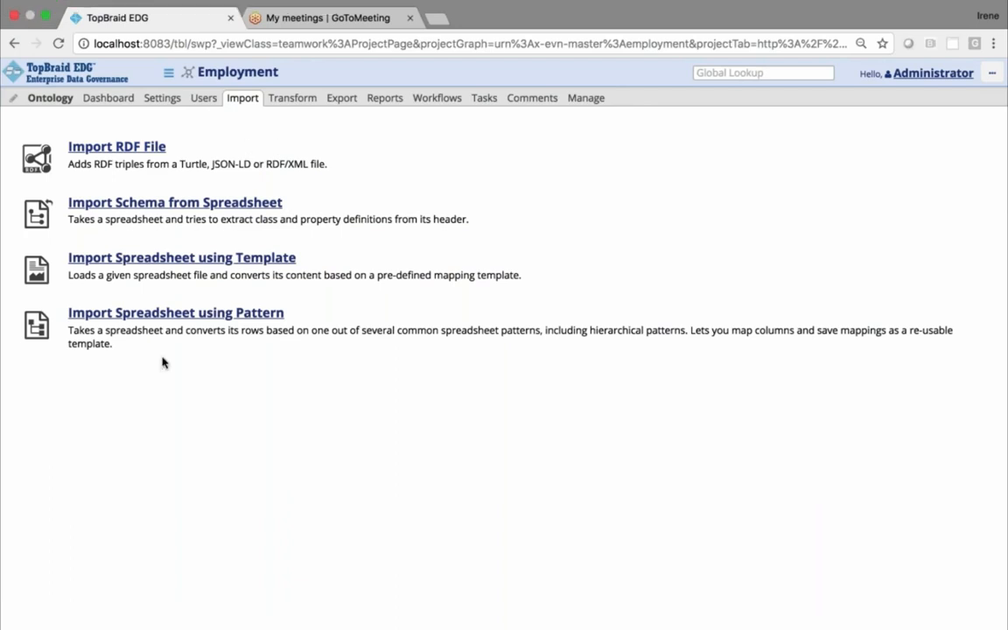
click(158, 103)
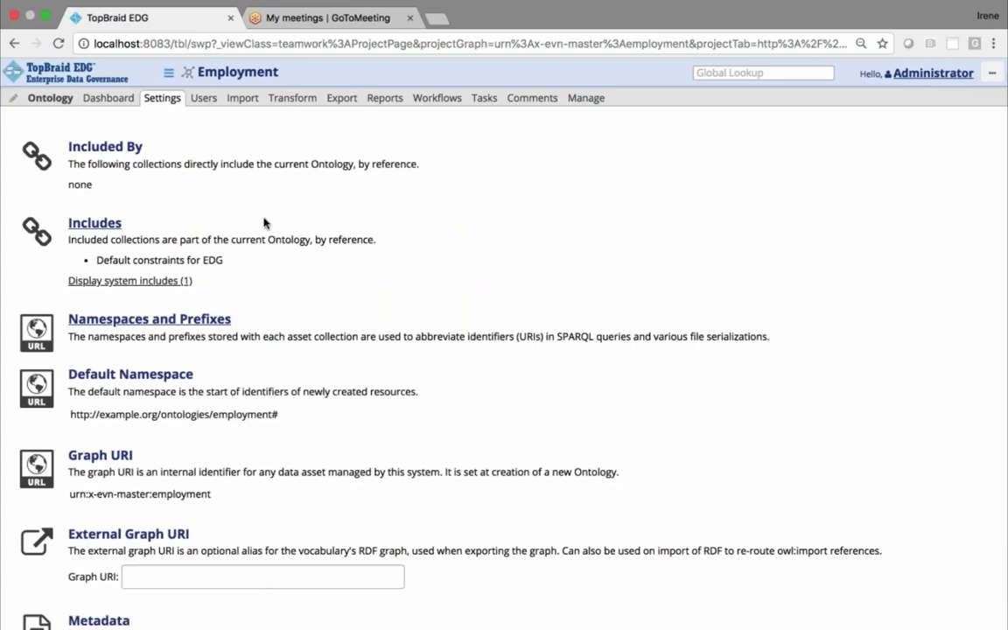
scroll(307, 284, down, 2)
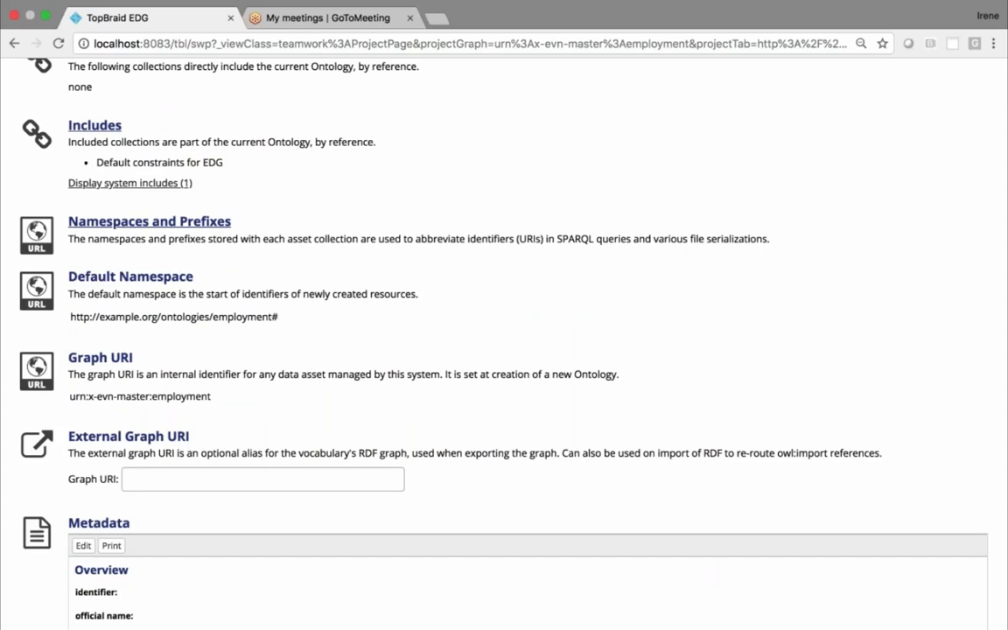
drag(212, 399, 69, 400)
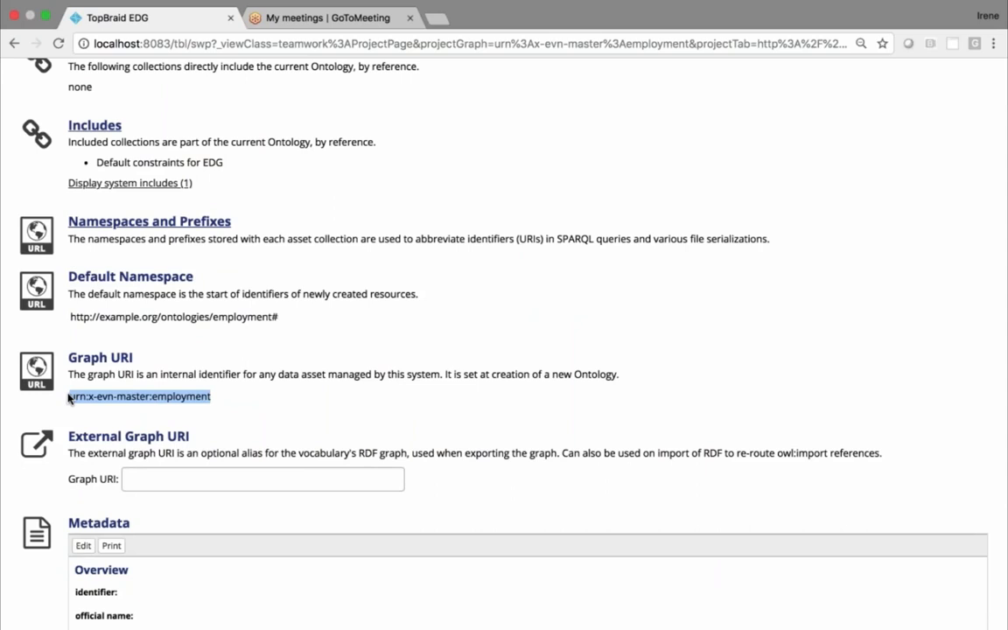
click(254, 479)
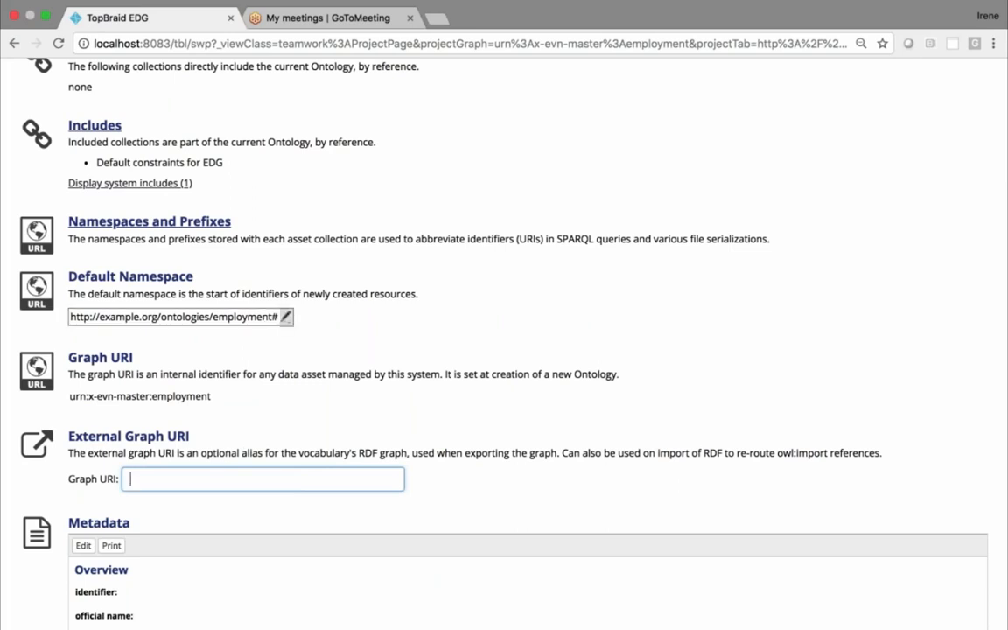
click(79, 317)
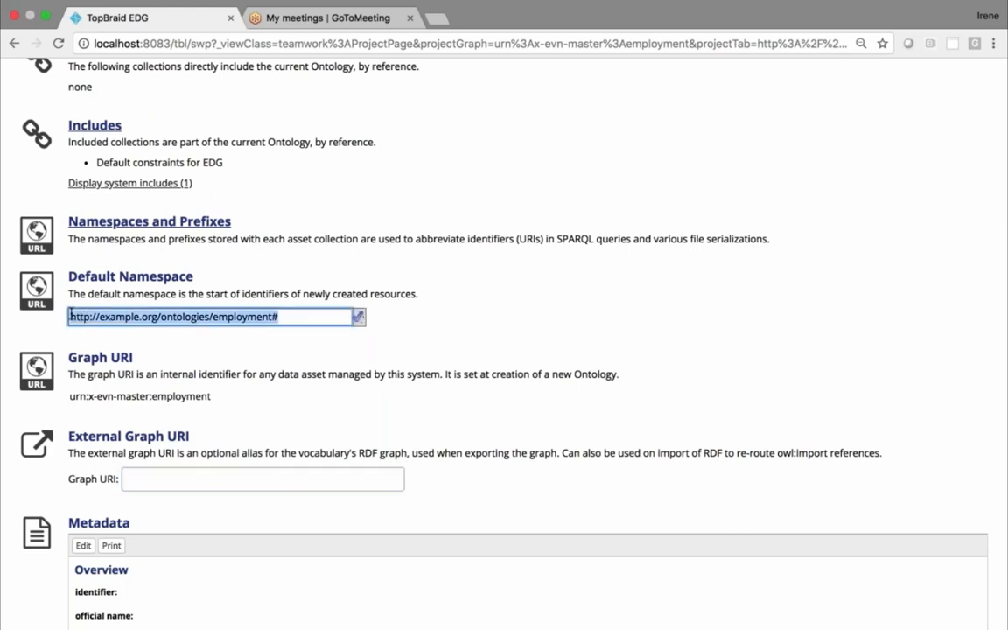
click(71, 316)
drag(71, 316, 278, 321)
key(super+c)
click(241, 480)
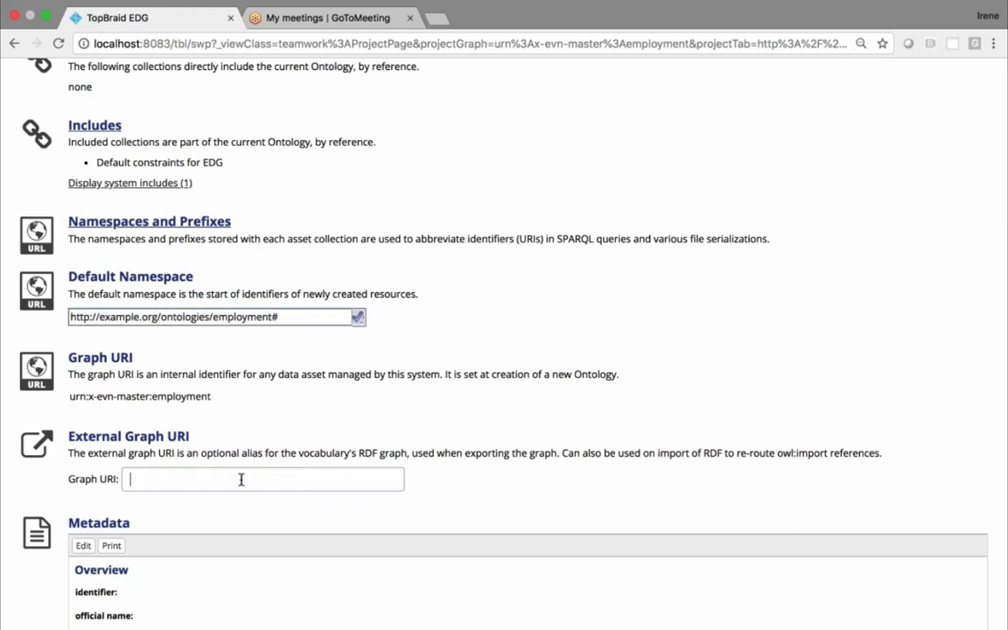
key(super+v)
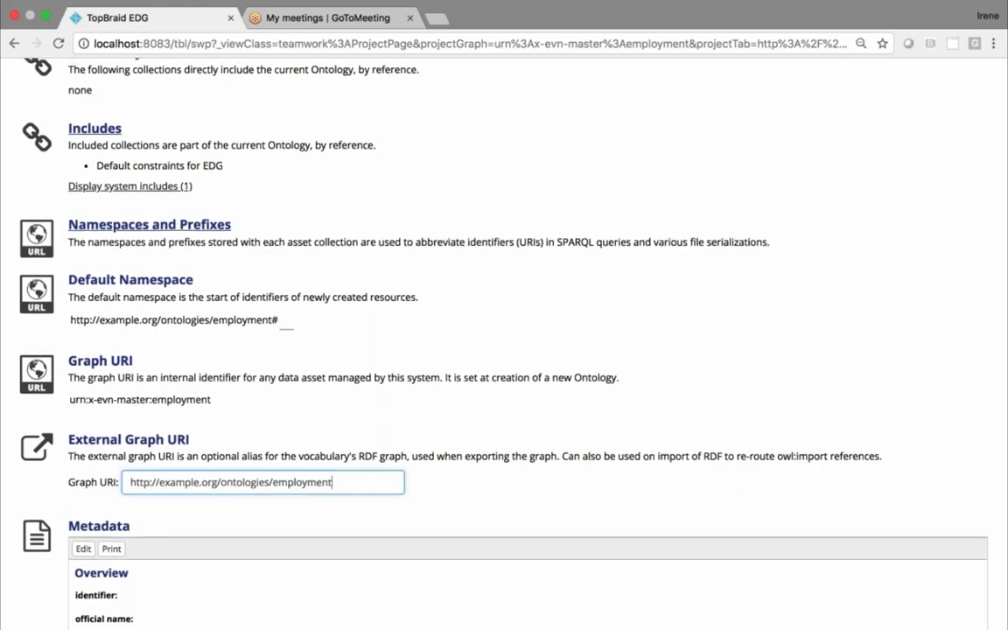
Review the export options of the Employment ontology and open its class editor
scroll(505, 350, up, 3)
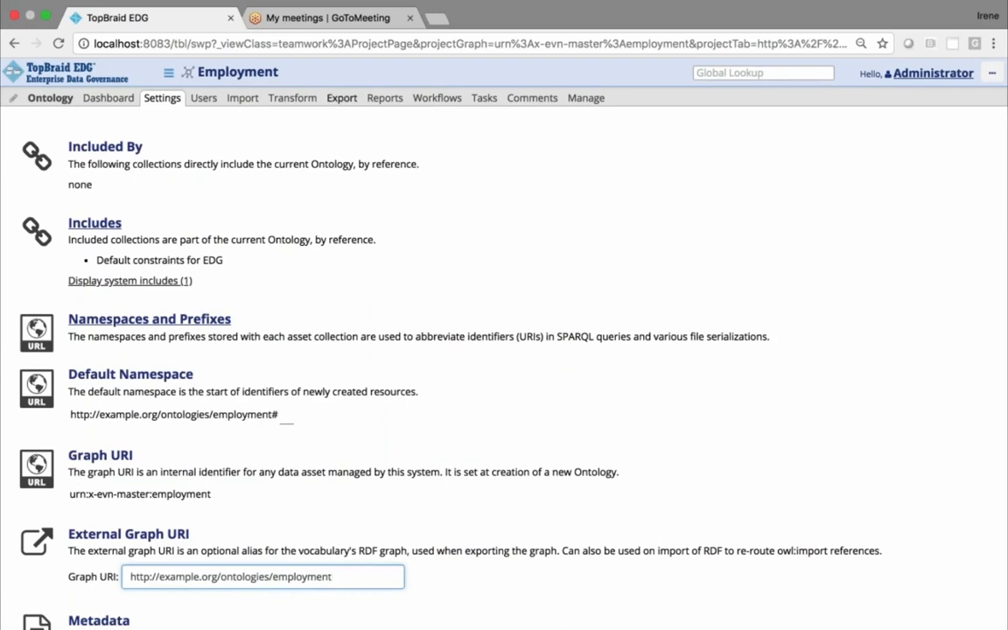
click(342, 98)
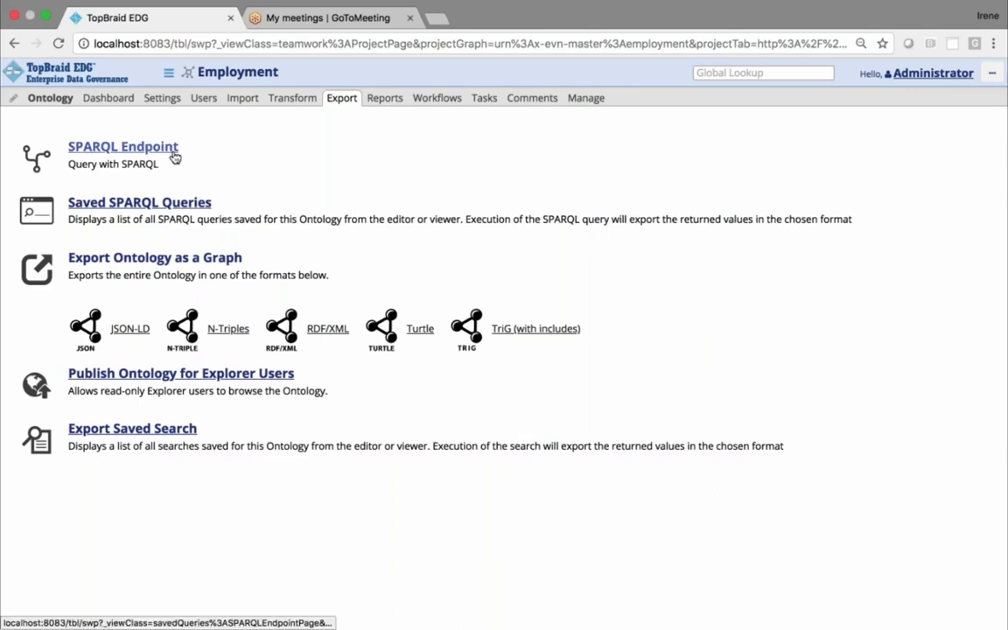
click(50, 100)
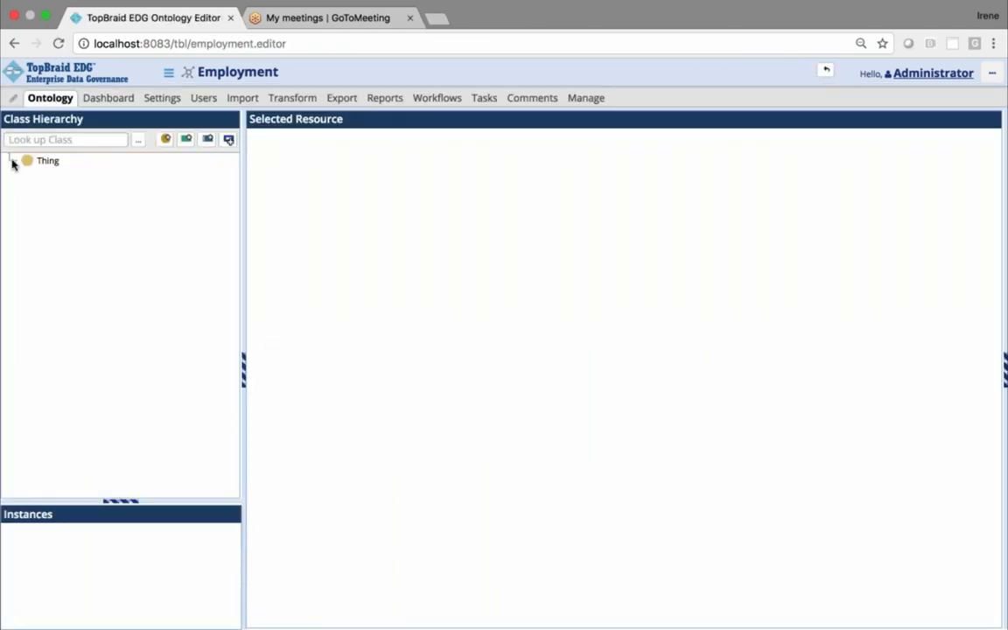
click(10, 161)
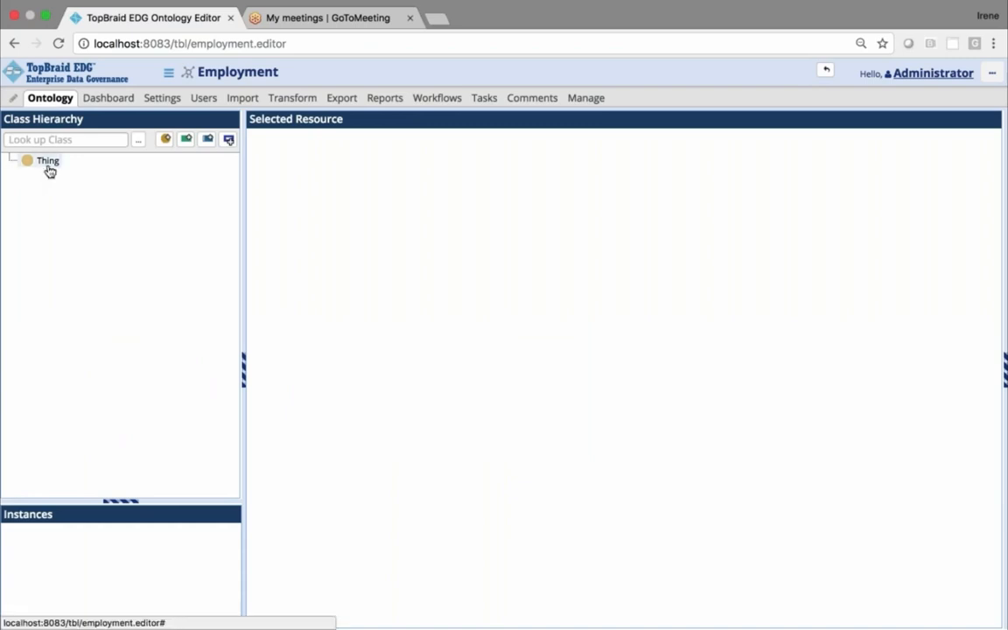
click(48, 163)
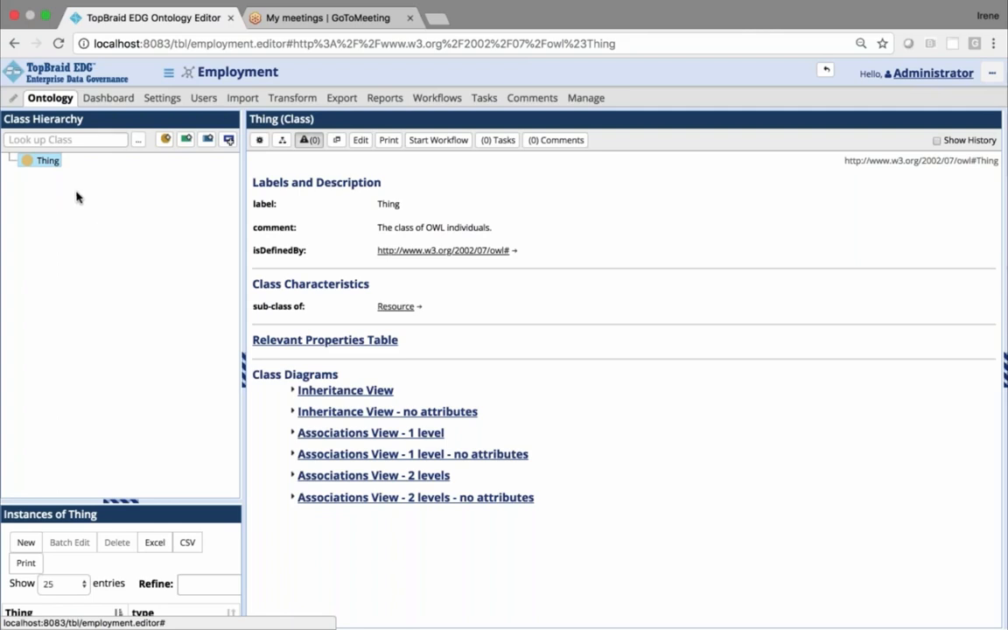
click(165, 142)
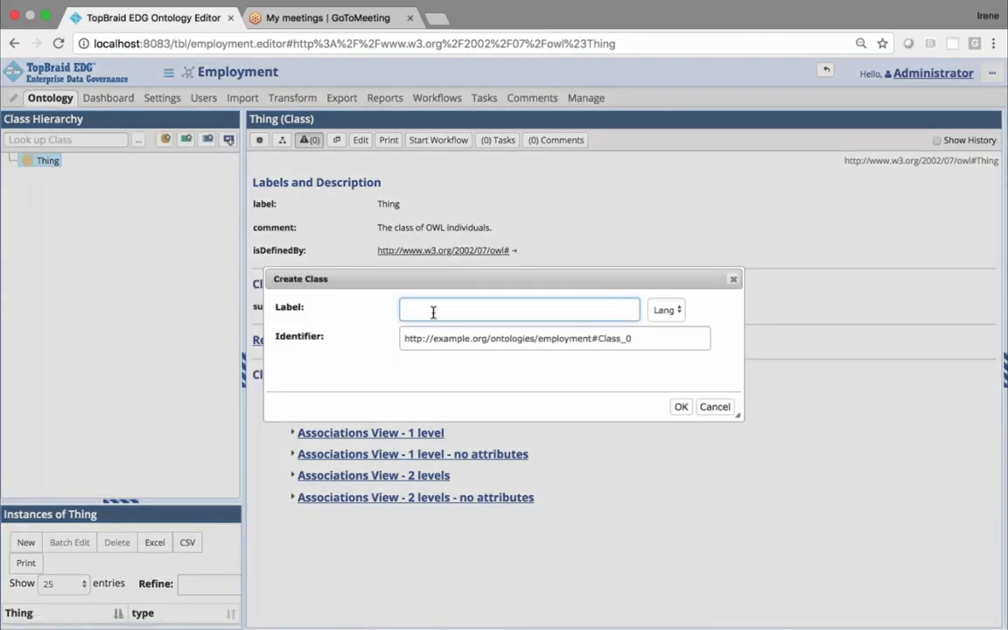
text(Employee)
drag(648, 338, 600, 338)
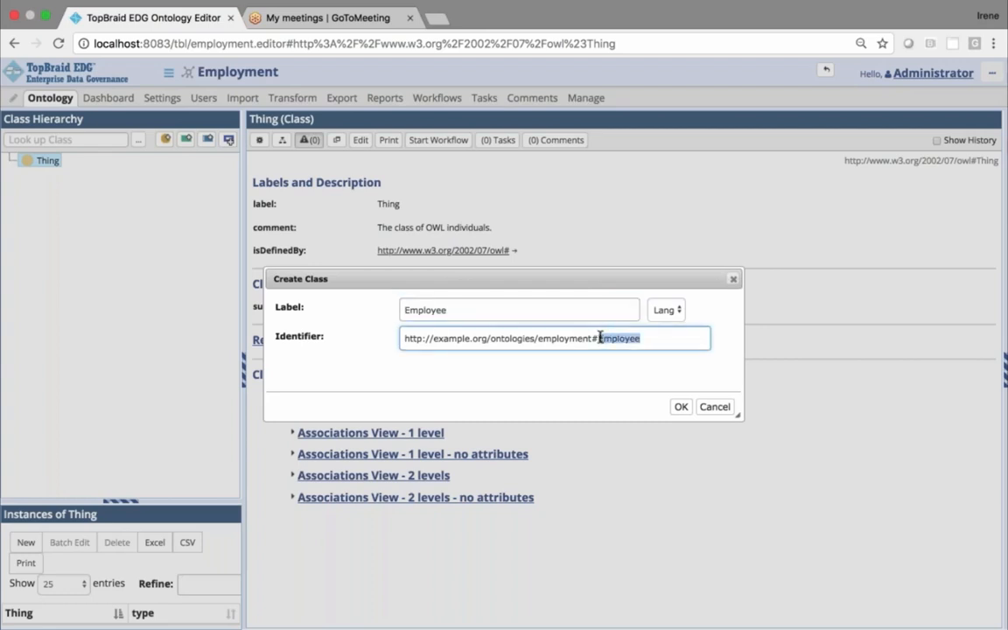
key(super+a)
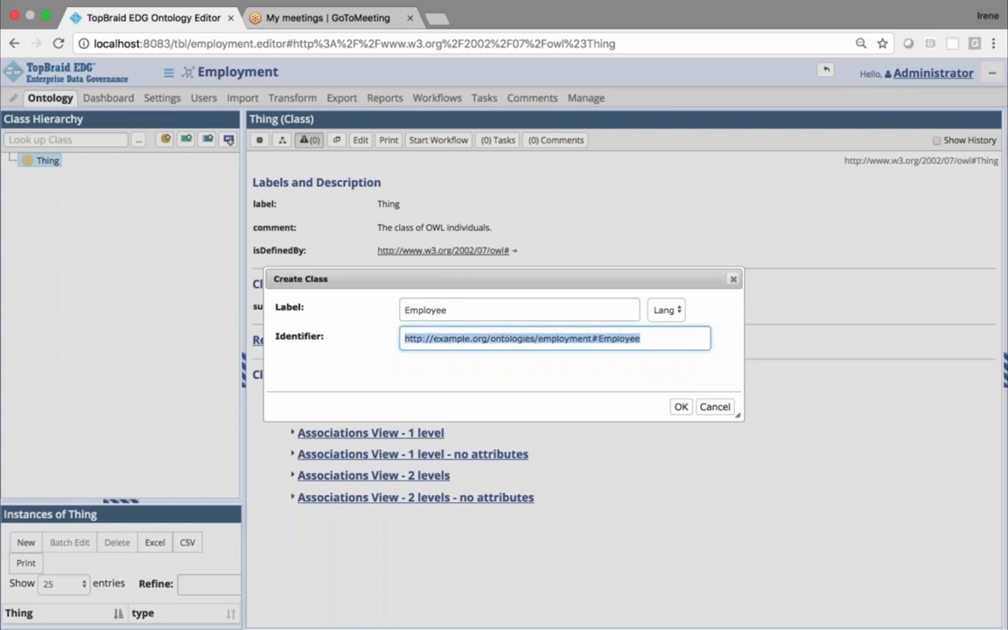
click(668, 338)
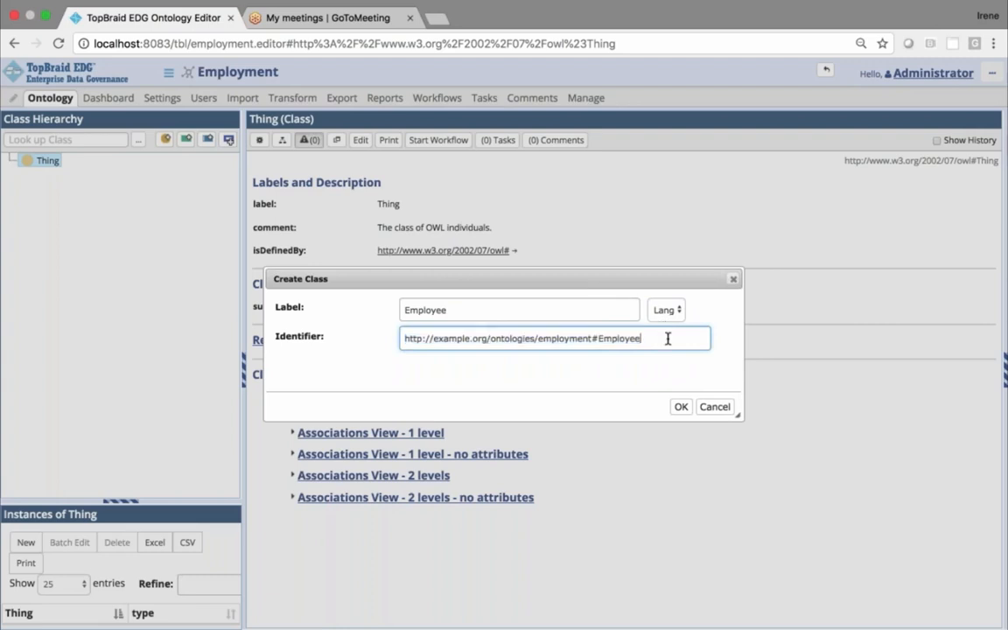
click(681, 407)
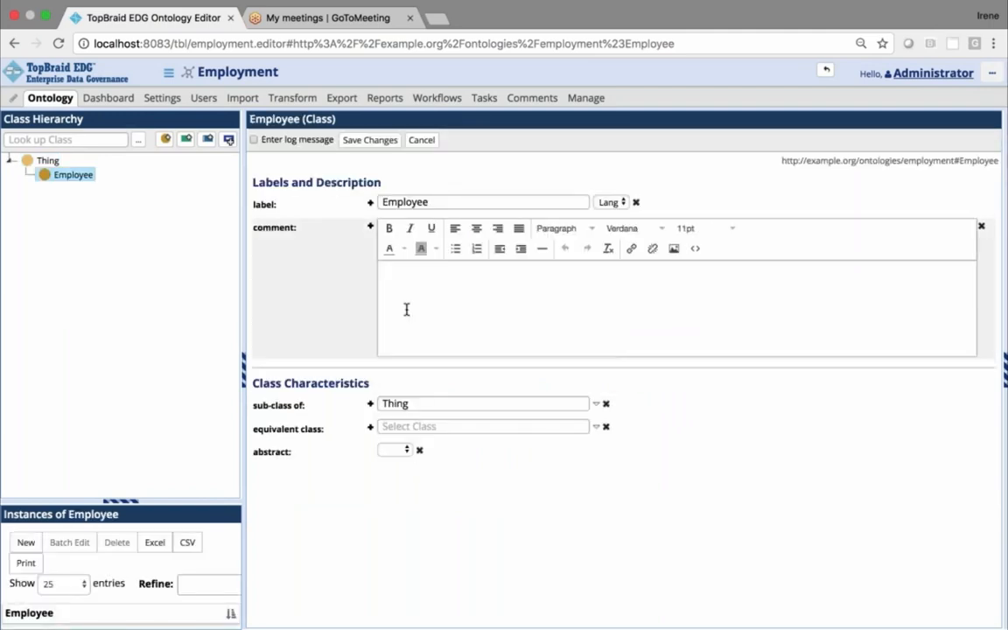
Create a class labelled Department under Thing and save it
click(46, 161)
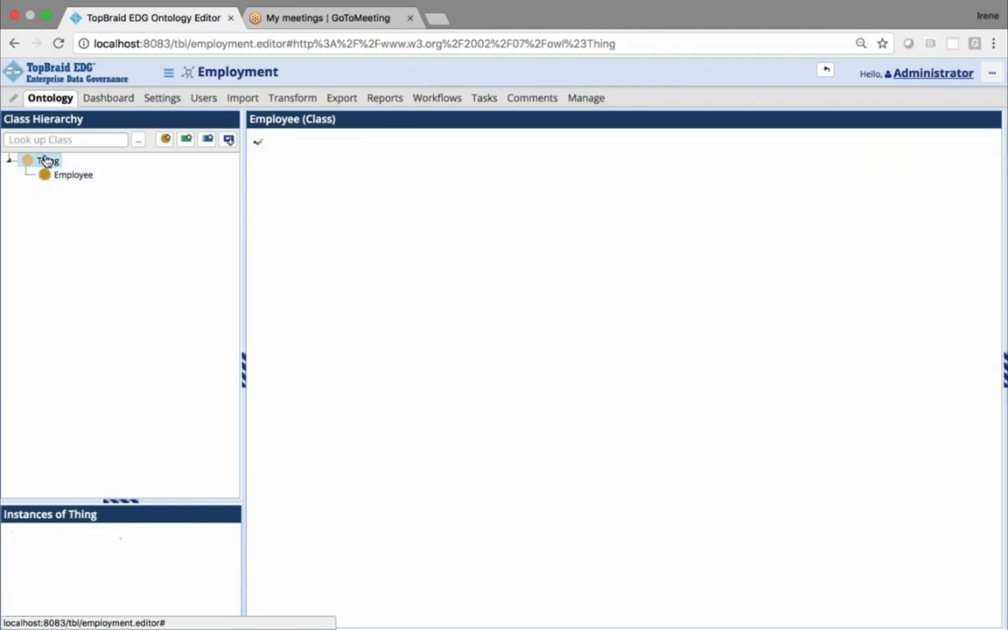
click(165, 142)
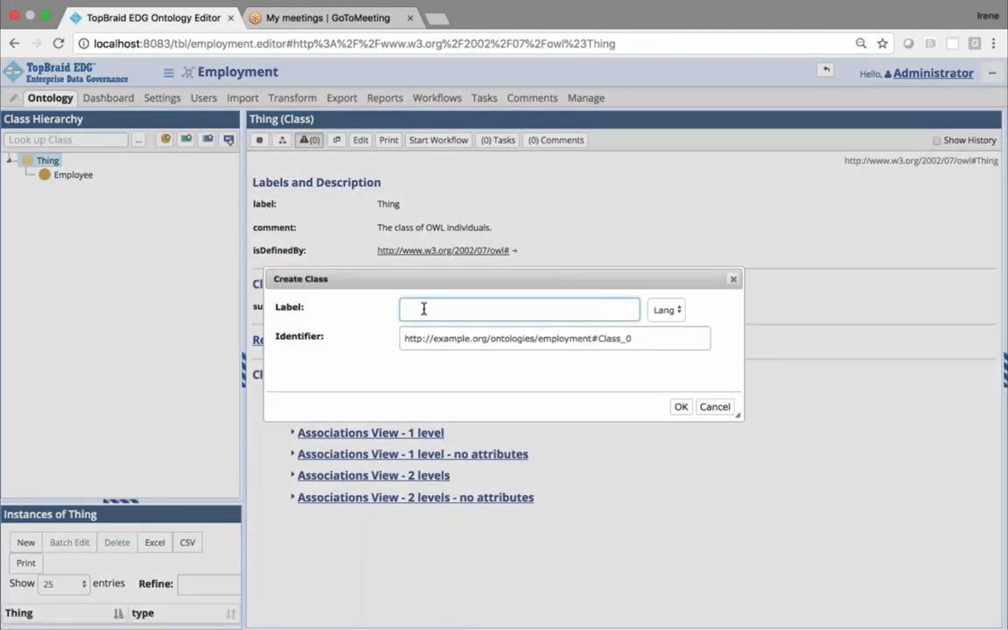
text(Department)
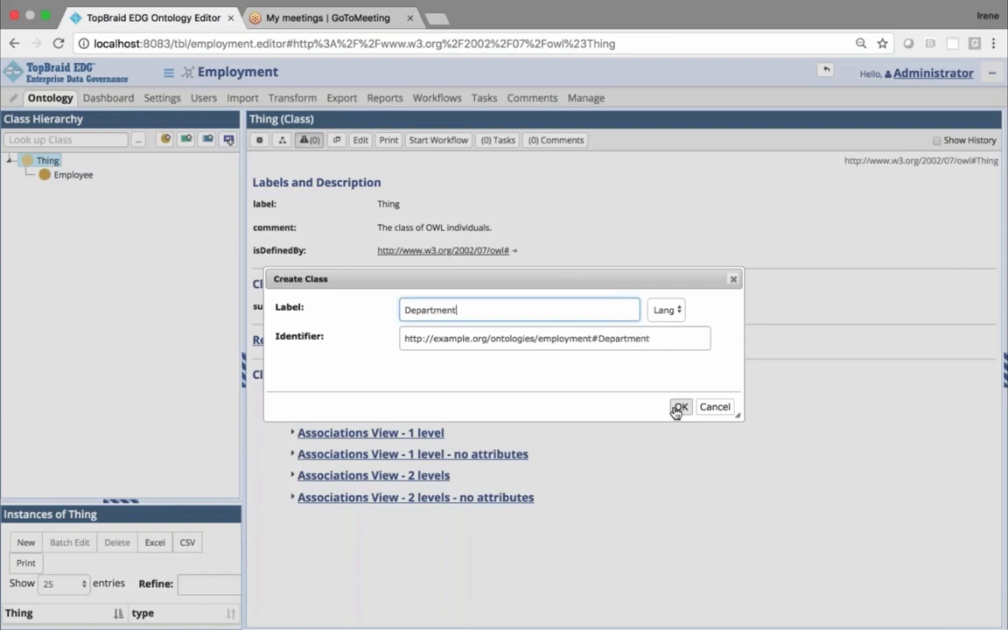
click(680, 408)
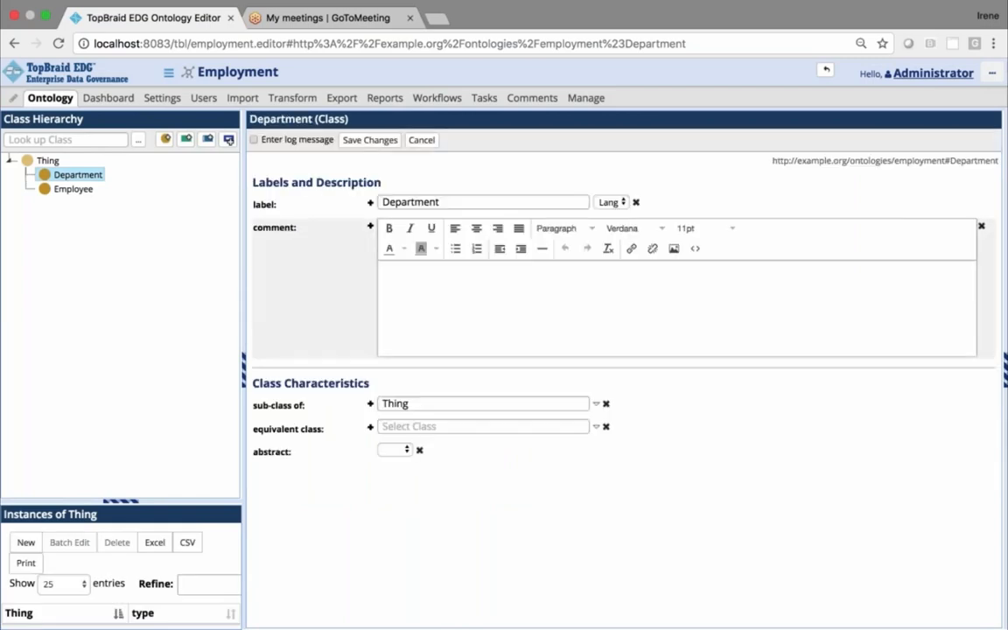
click(370, 141)
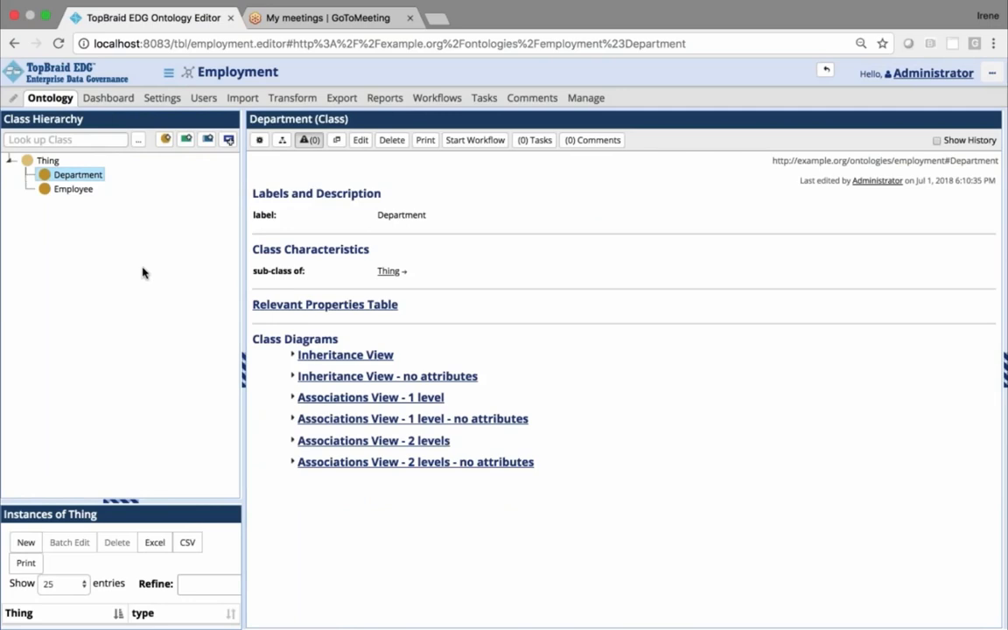
View the Employee and Department classes, and move Employee onto Thing in the class hierarchy
click(72, 191)
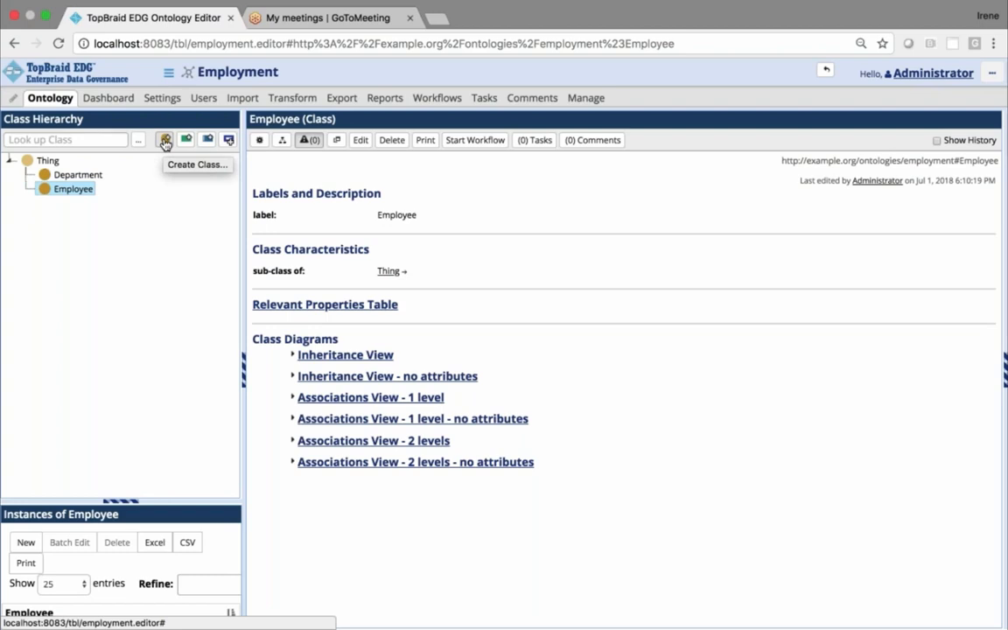
click(68, 177)
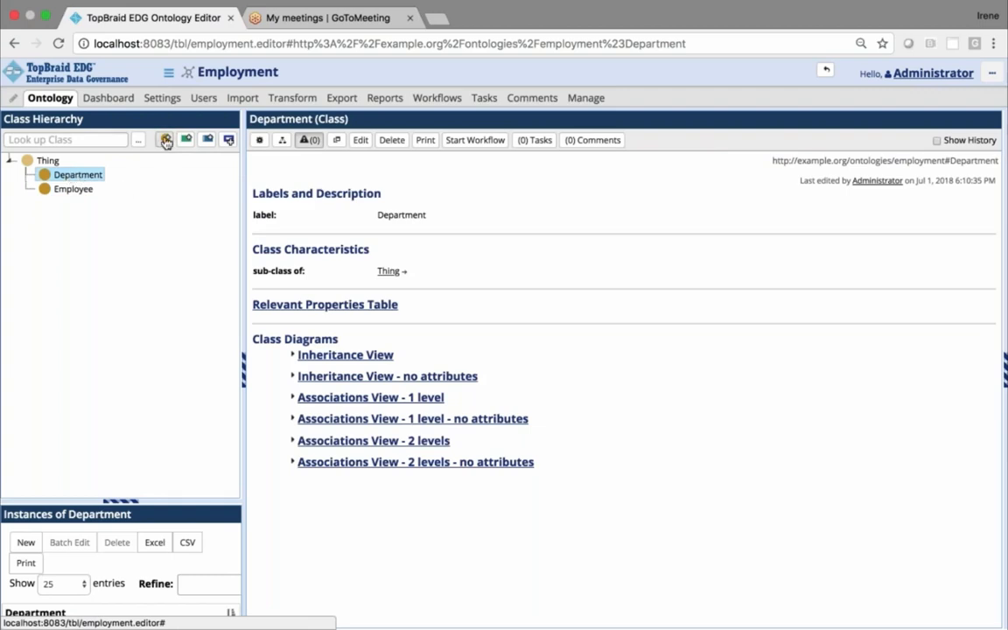
drag(61, 191, 48, 161)
click(24, 177)
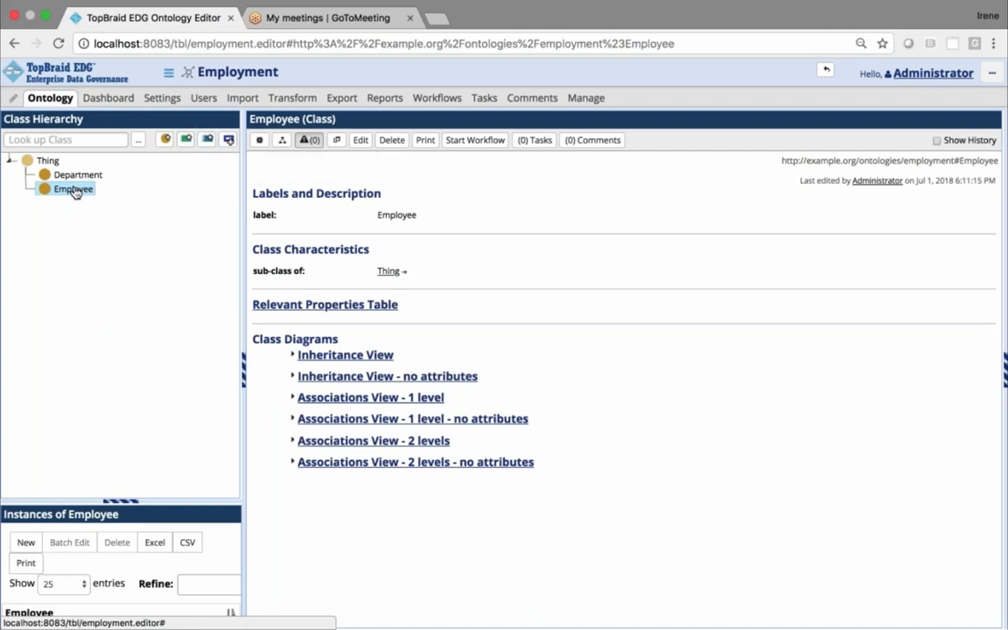
Create a datatype attribute labelled "first name" on the Employee class and close its edit form
click(186, 141)
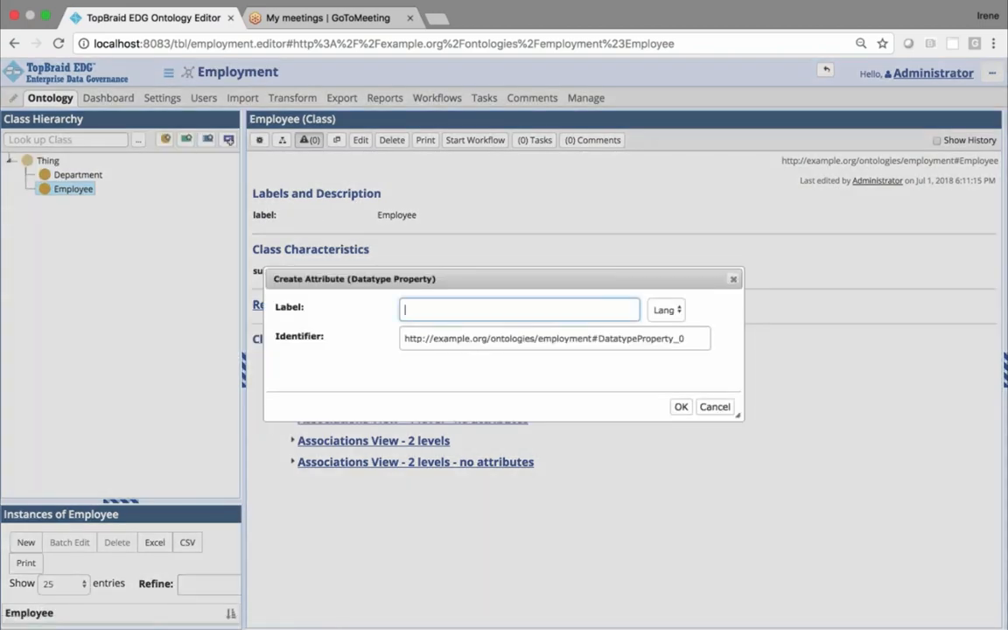
text(first)
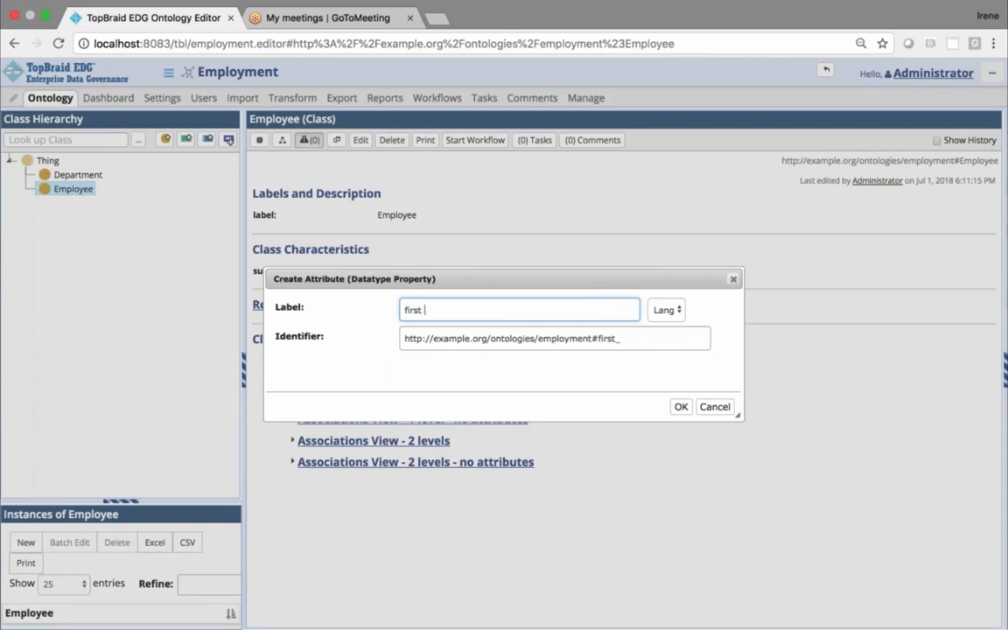
text( name)
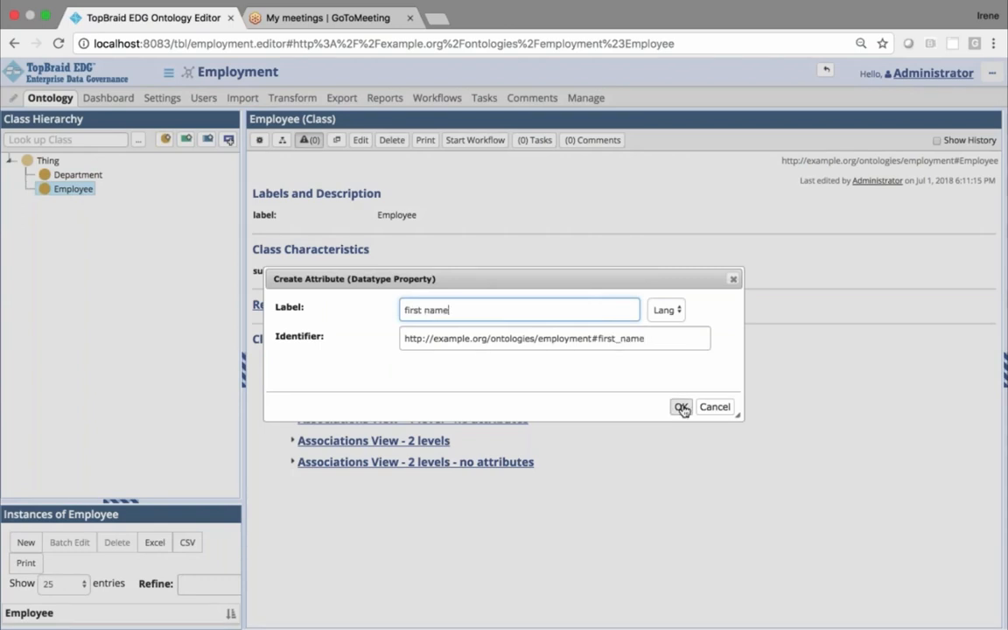
click(681, 408)
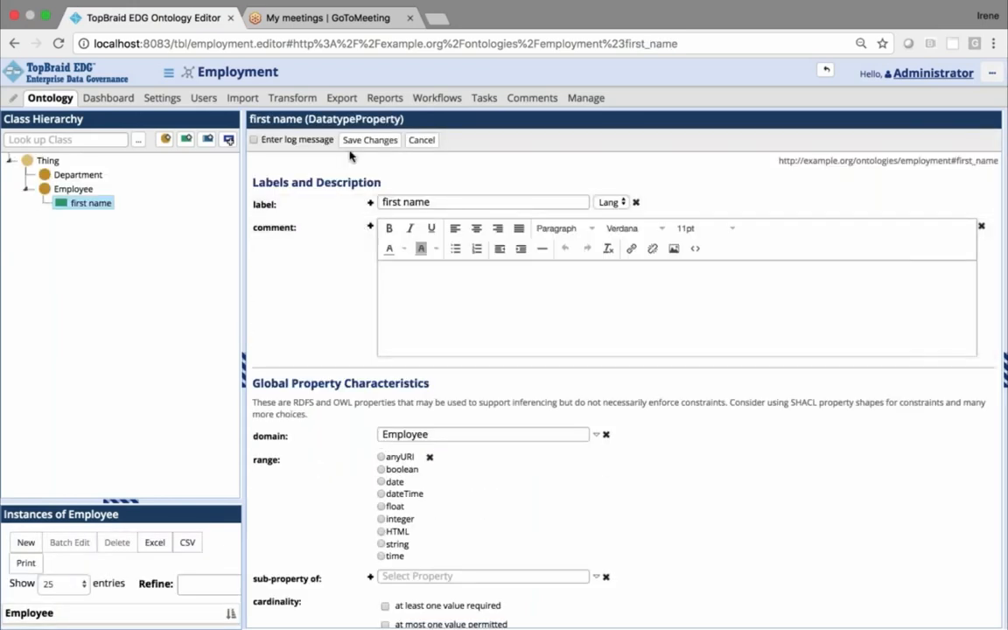
click(421, 140)
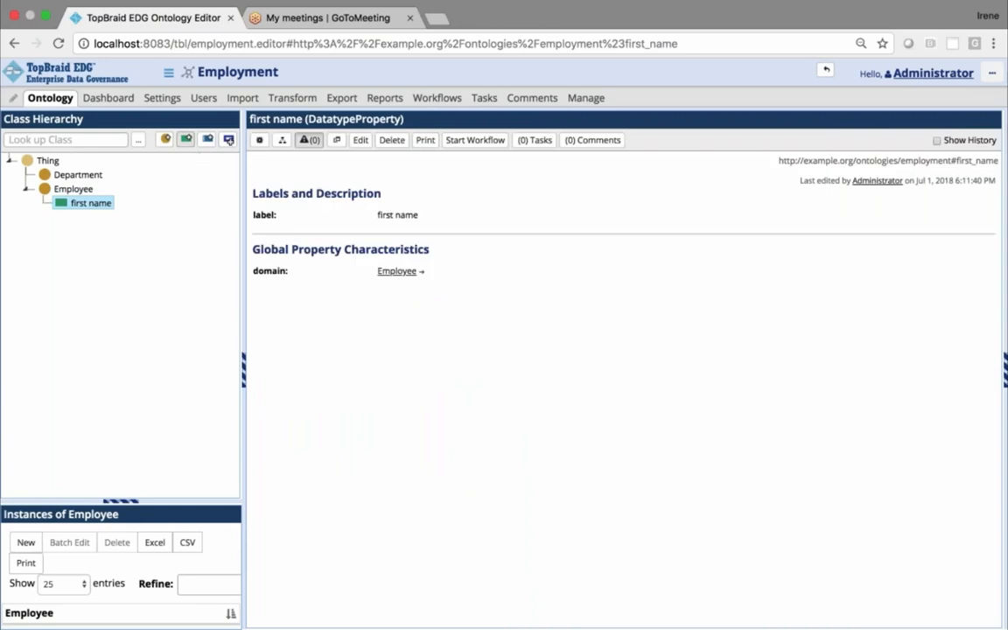
Add a datatype attribute labelled "last name" to the Employee class
click(76, 189)
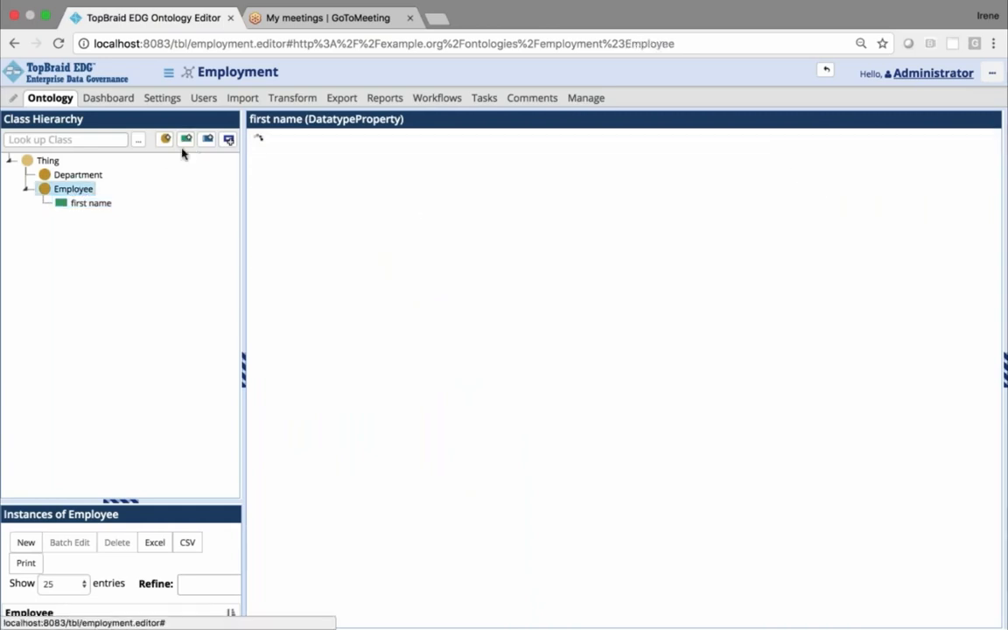
click(186, 140)
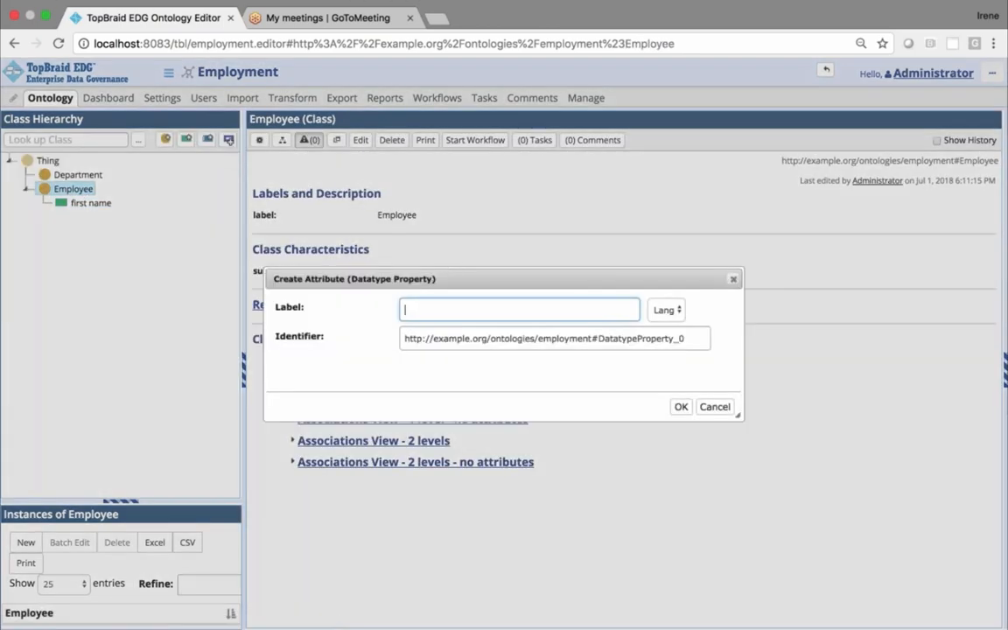
text(last)
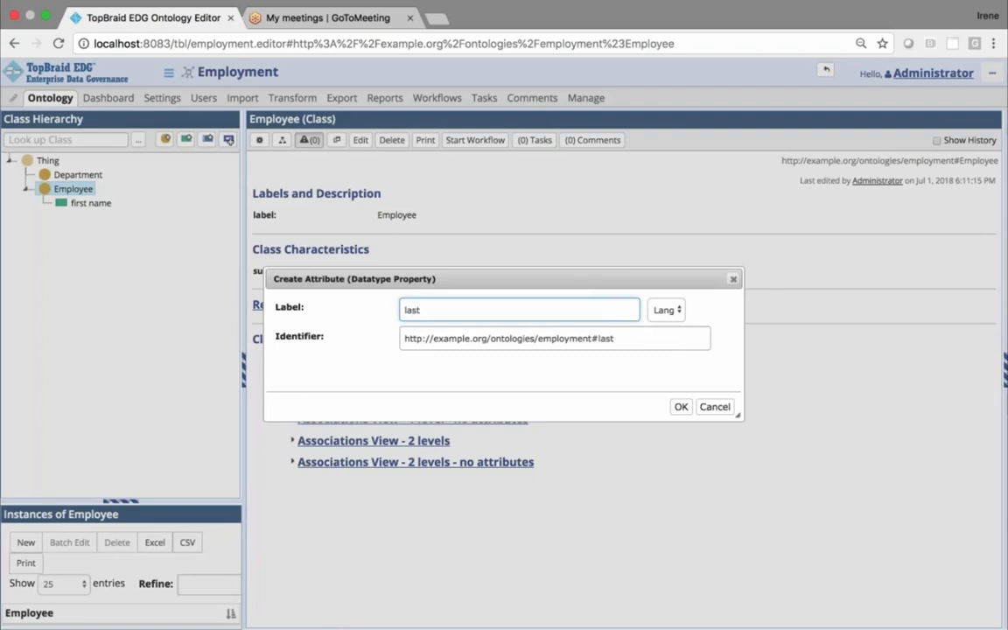
text( name)
click(680, 407)
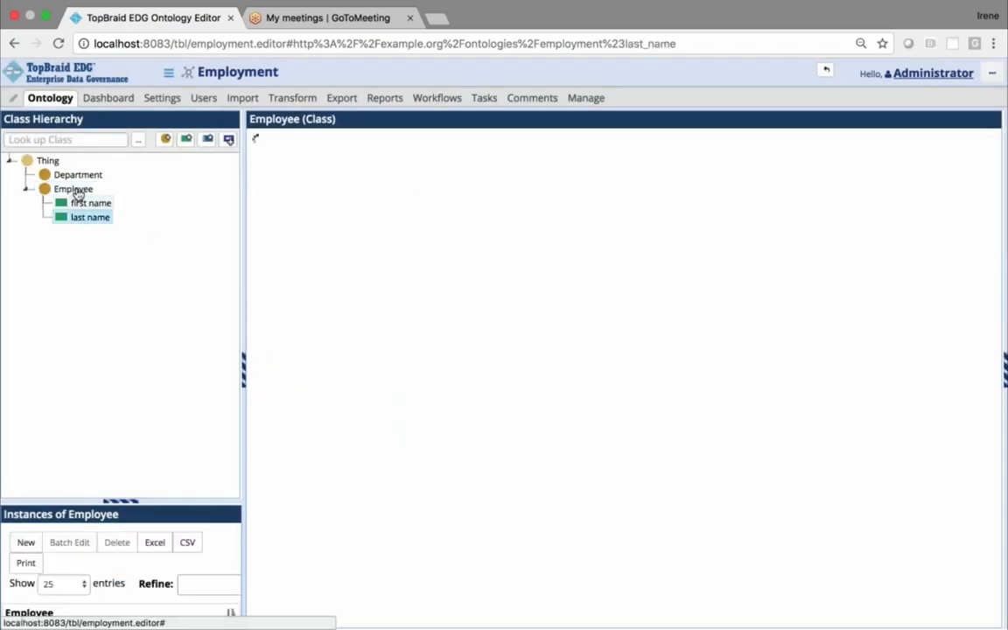
Add a datatype attribute labelled "birth date" to the Employee class
click(75, 189)
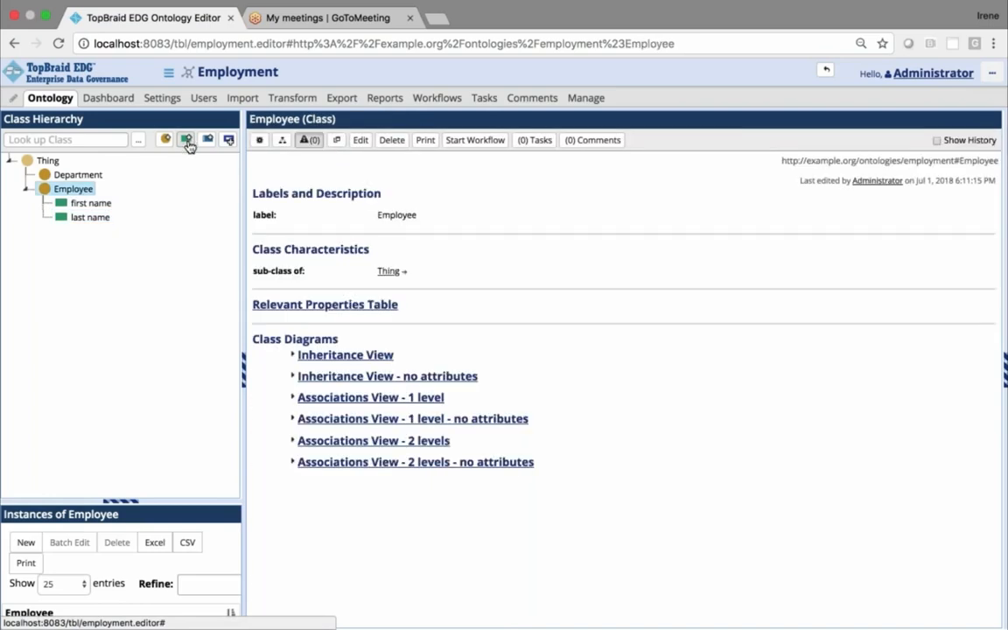
click(186, 140)
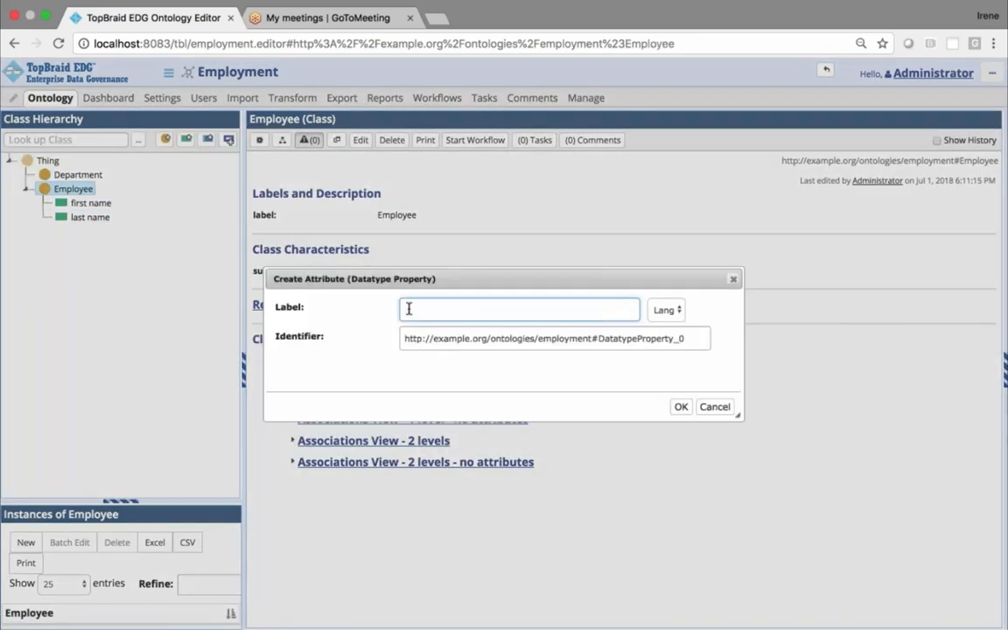
text(birth)
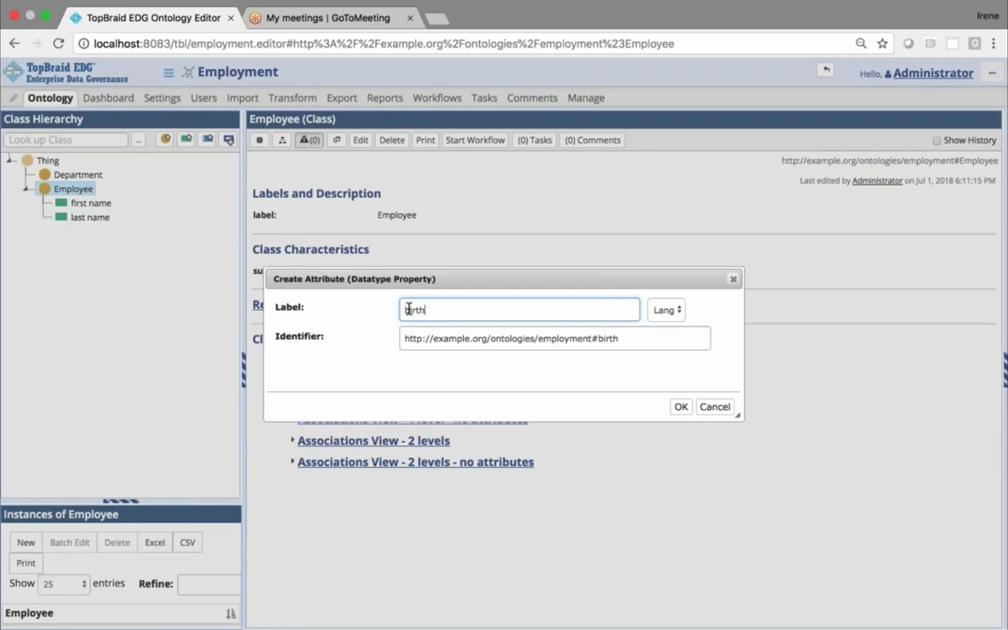
text( date)
click(681, 408)
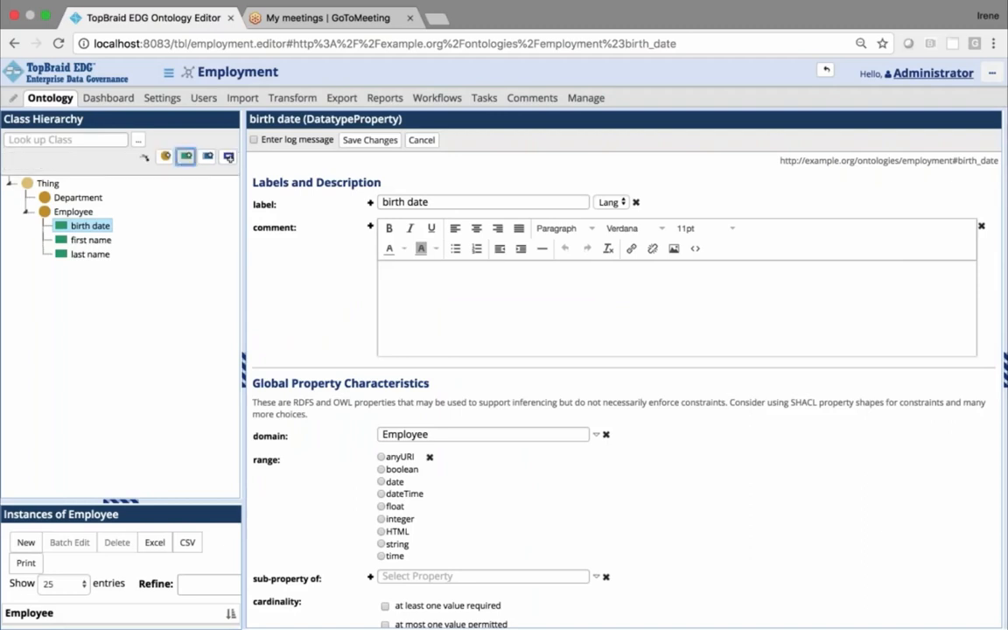
Create an "employment start" datatype attribute alongside birth date under the Employee class
click(186, 140)
text(em)
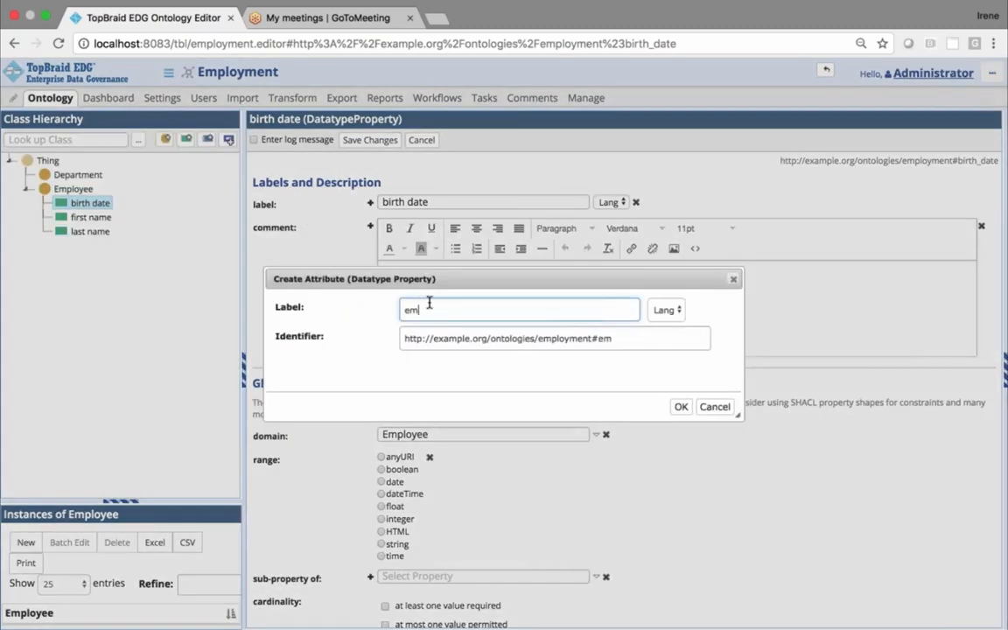
text(ployment)
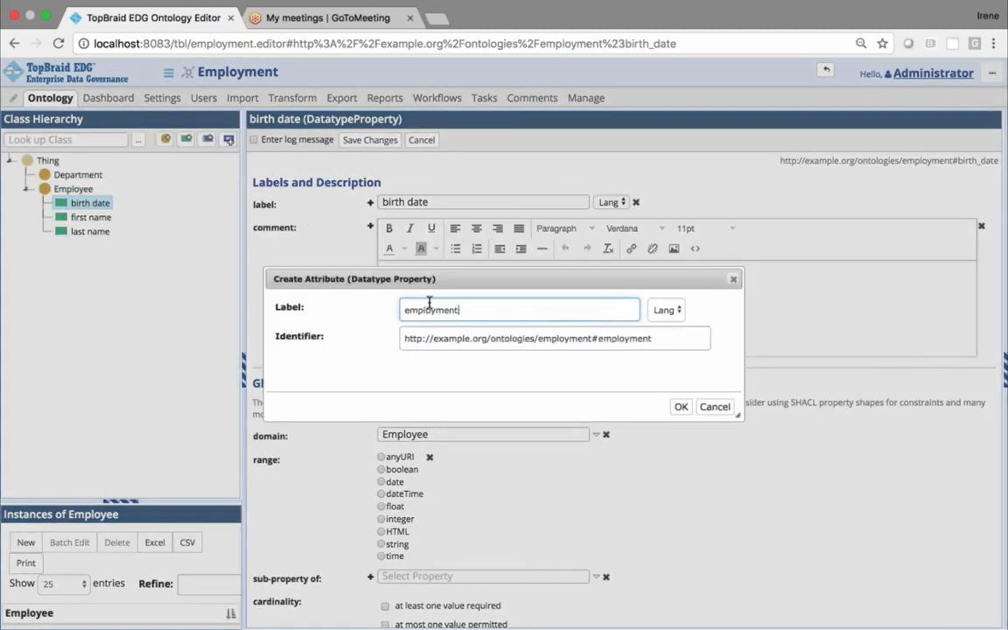
text( start)
click(681, 406)
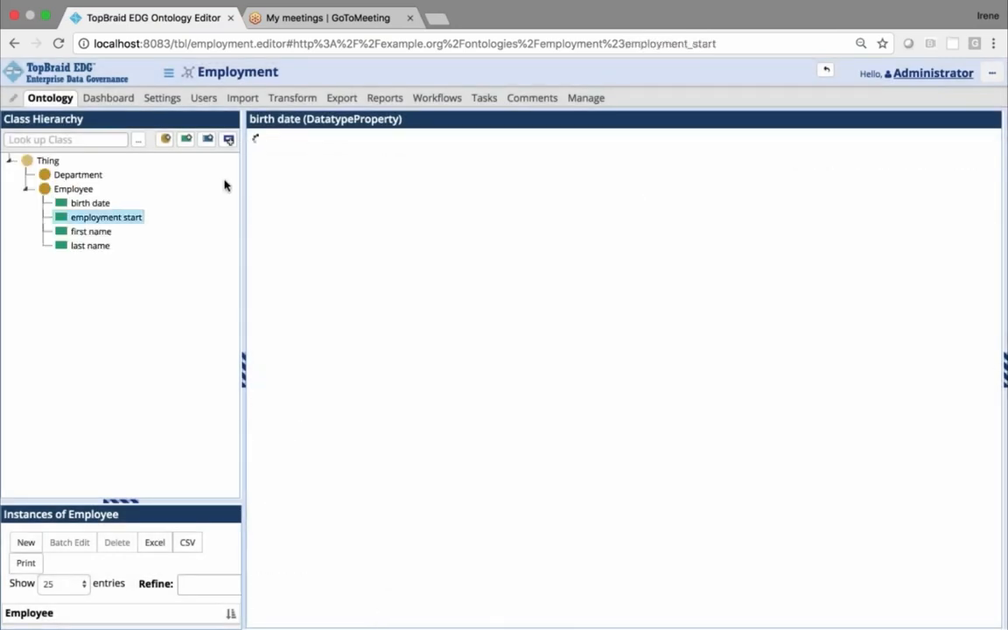
Create an "employment end" datatype attribute alongside employment start under the Employee class
click(188, 141)
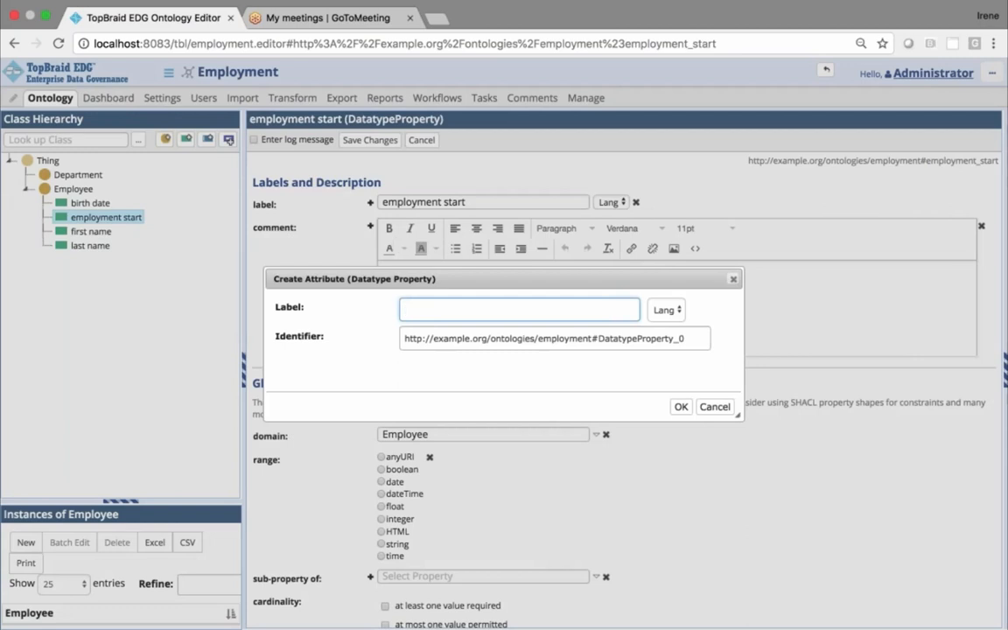
text(empl)
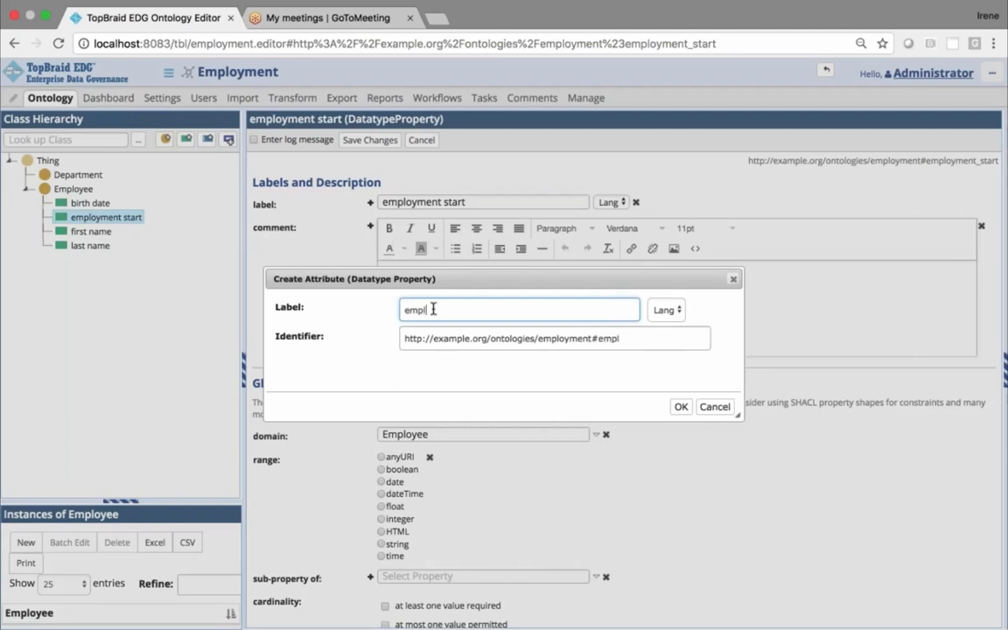
text(oyment end)
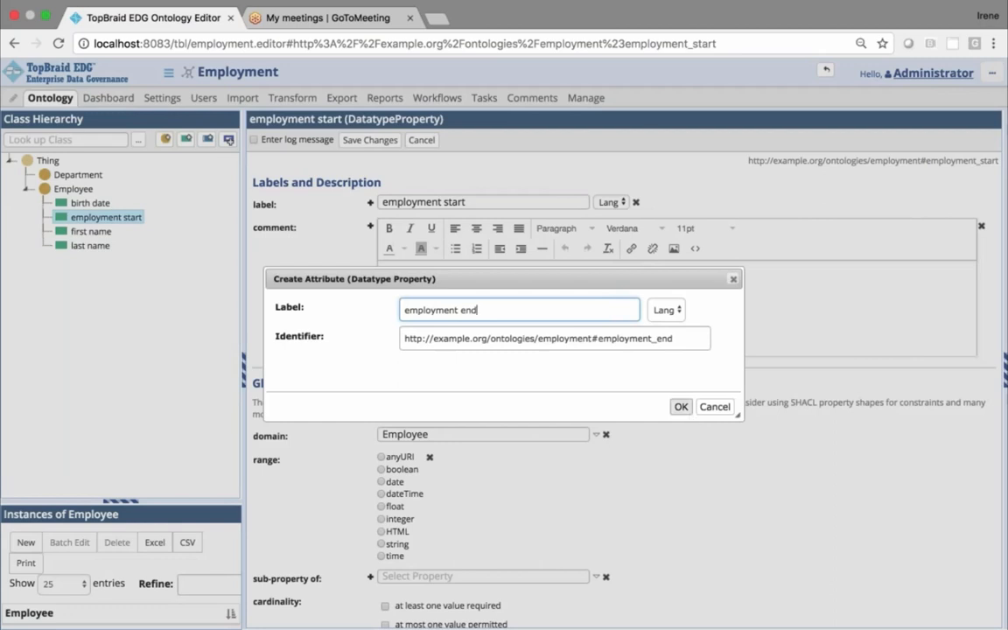
key(Return)
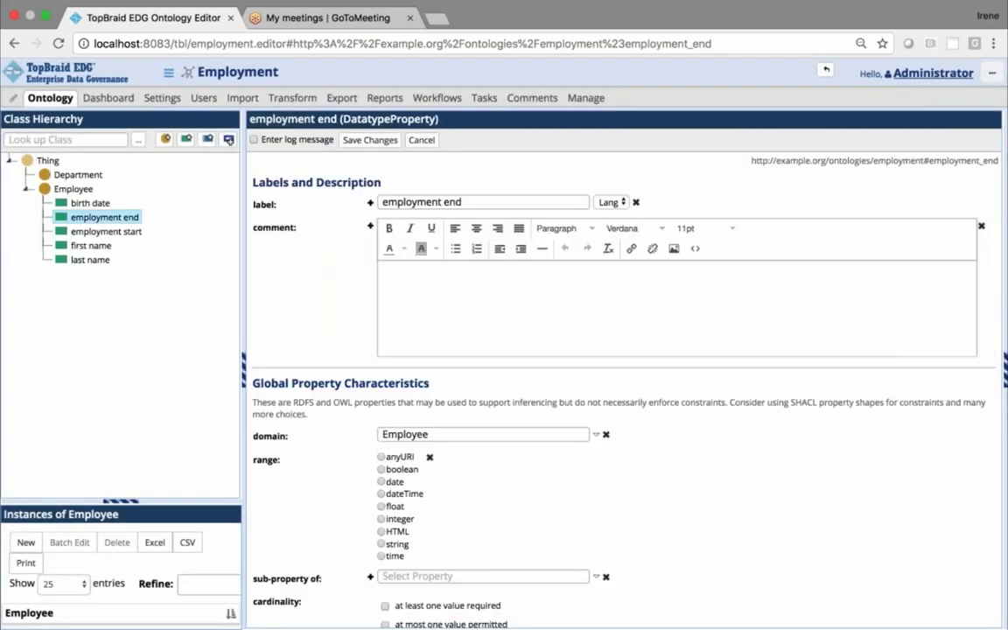
Create a relationship (object property) labelled "employee department" on the Employee class and close its edit form
click(79, 189)
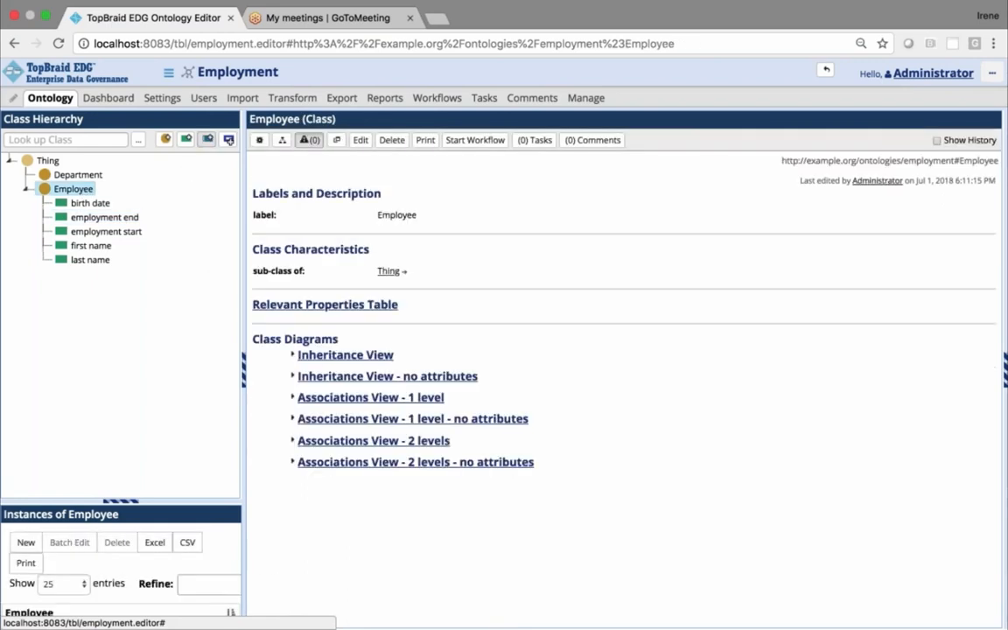
click(206, 142)
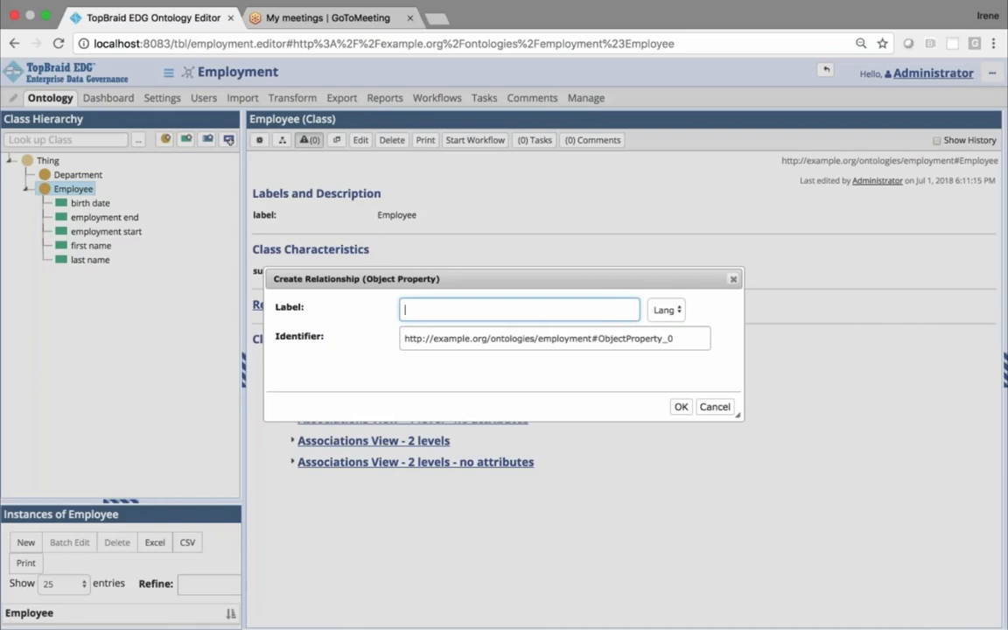
text(department)
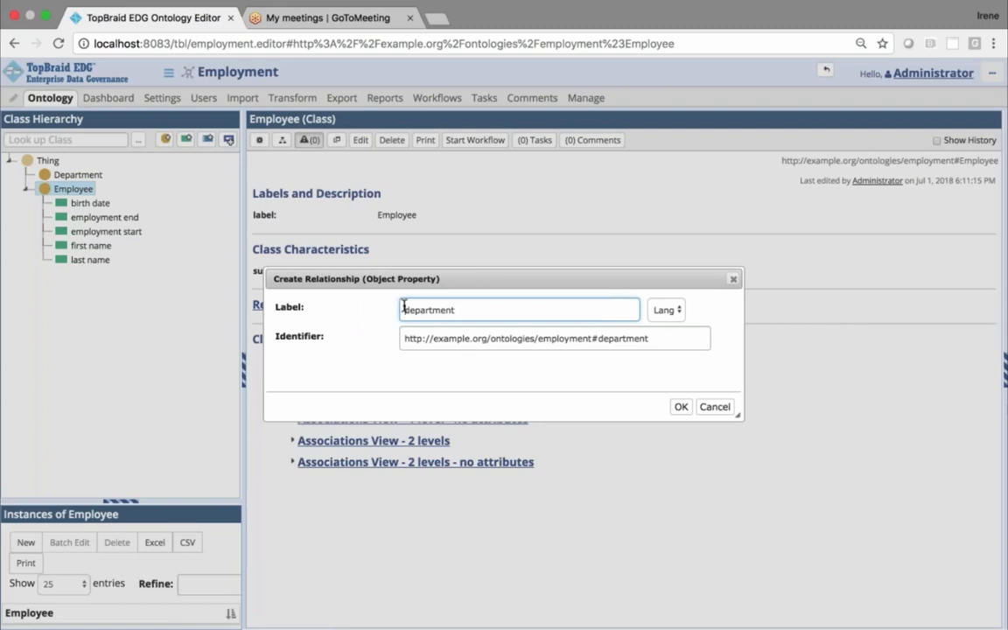
click(404, 309)
text(employe)
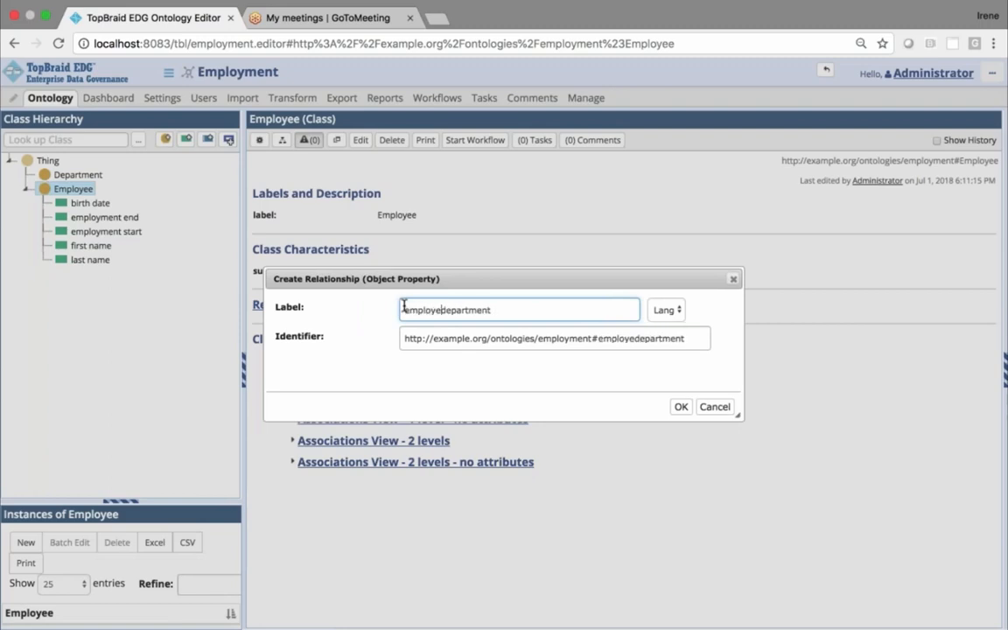
text(e)
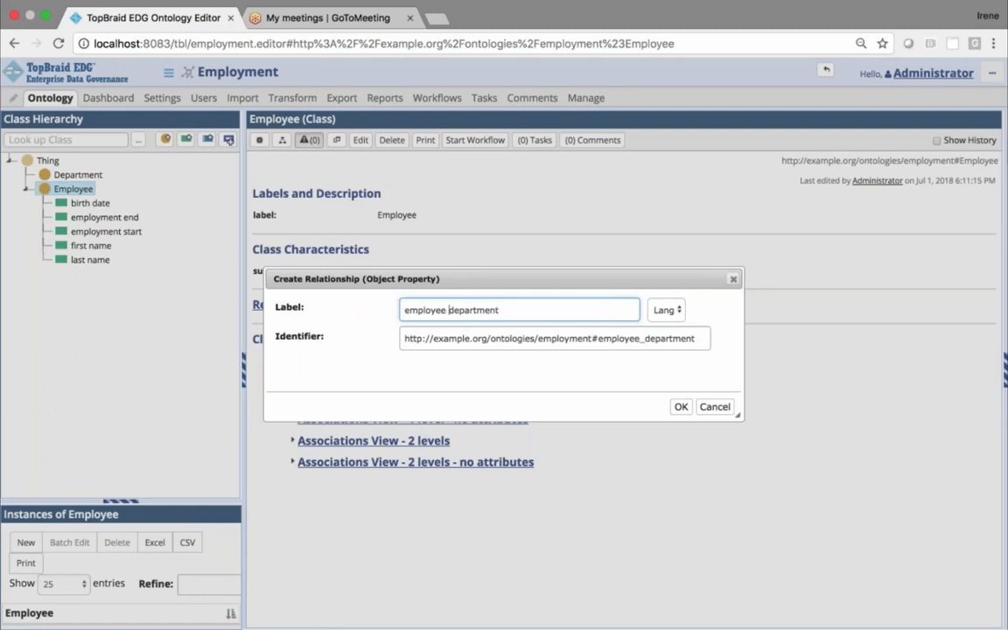
click(681, 408)
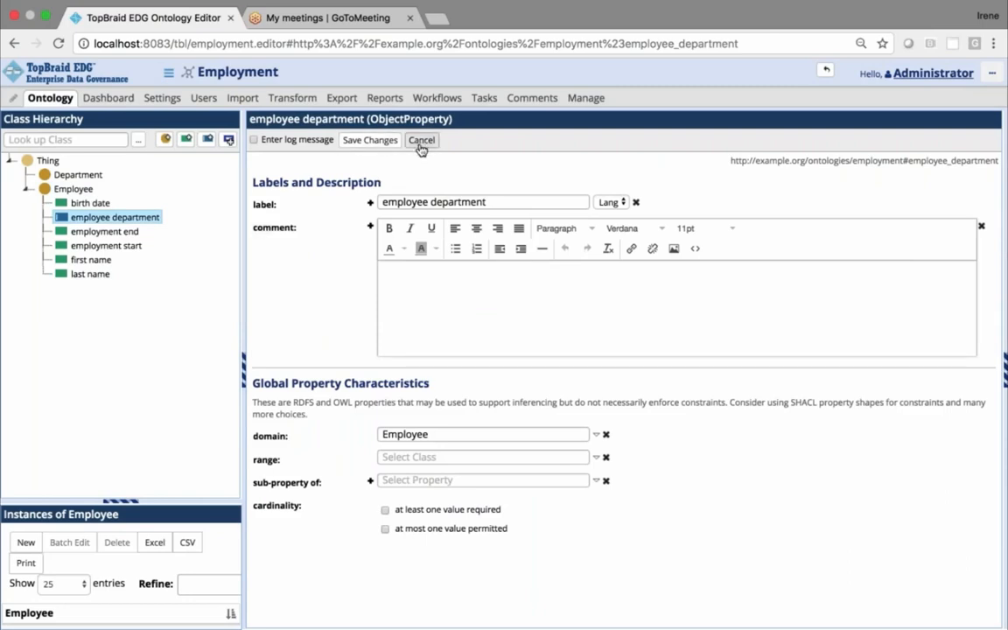
click(370, 140)
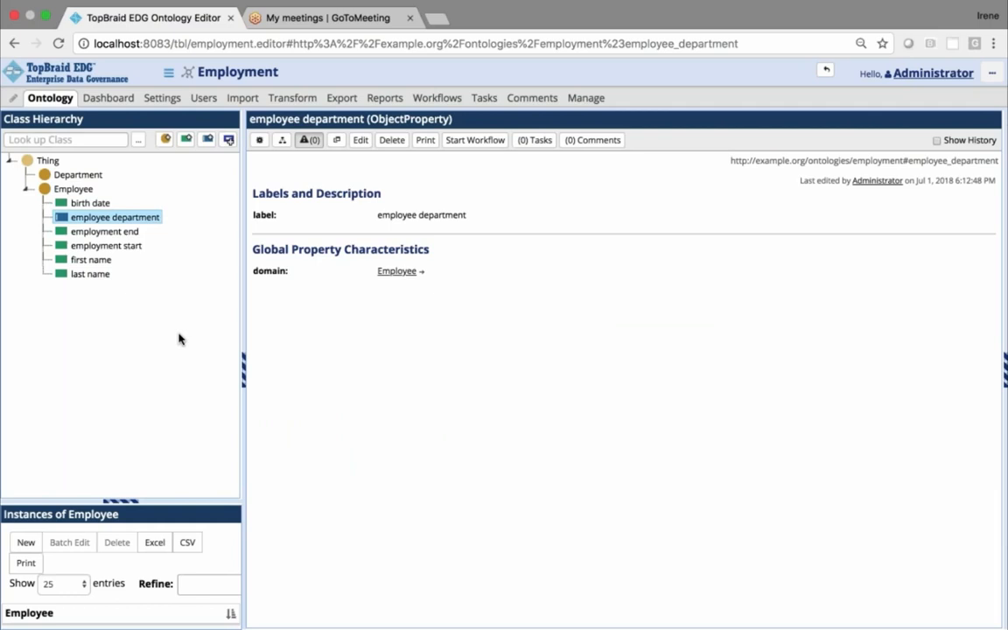
Add a datatype attribute labelled "employee id" to the Employee class
click(70, 190)
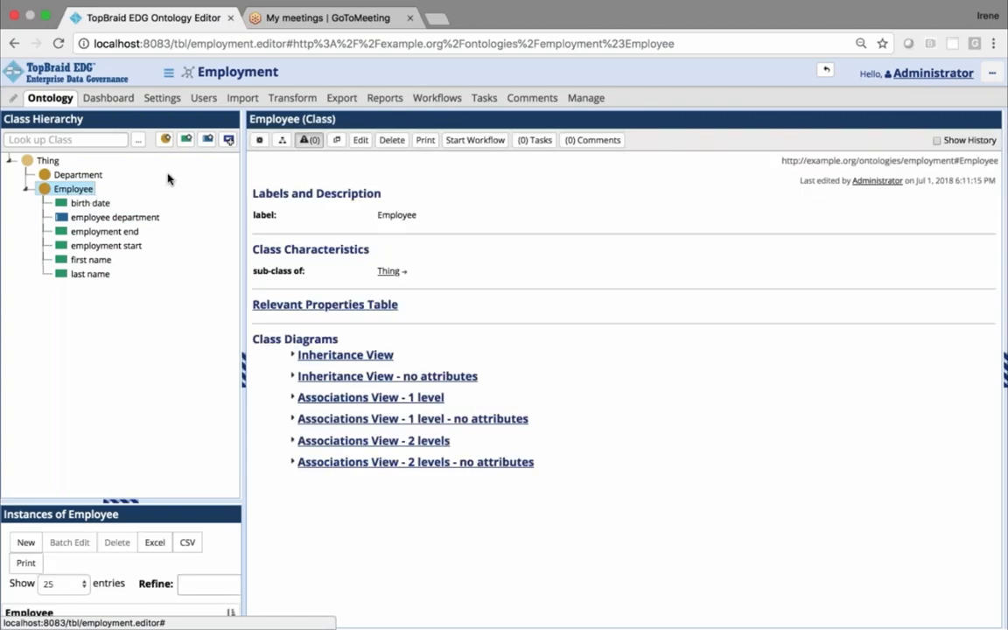
click(186, 139)
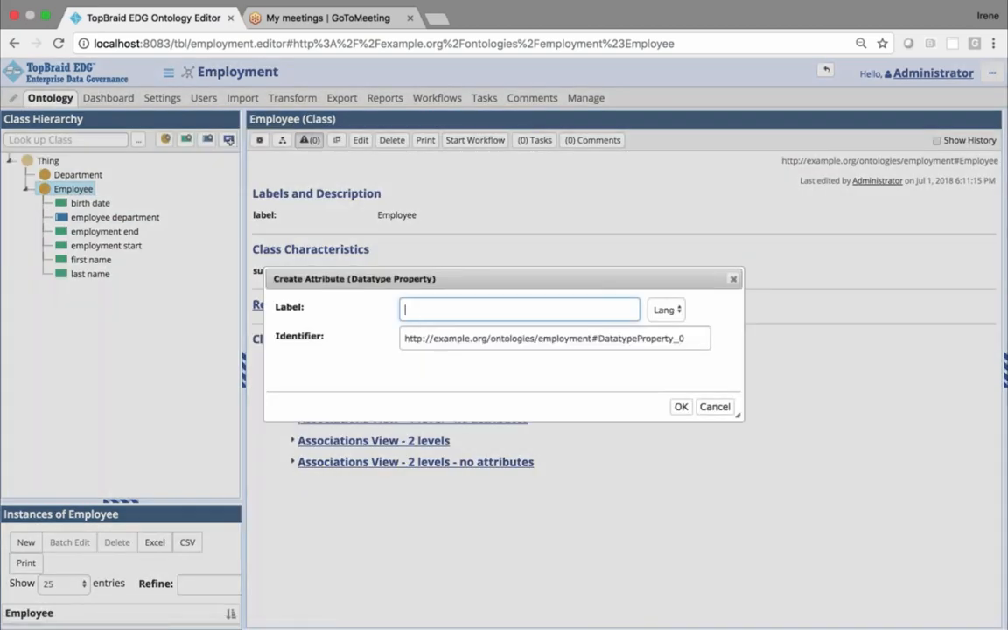
text(employ)
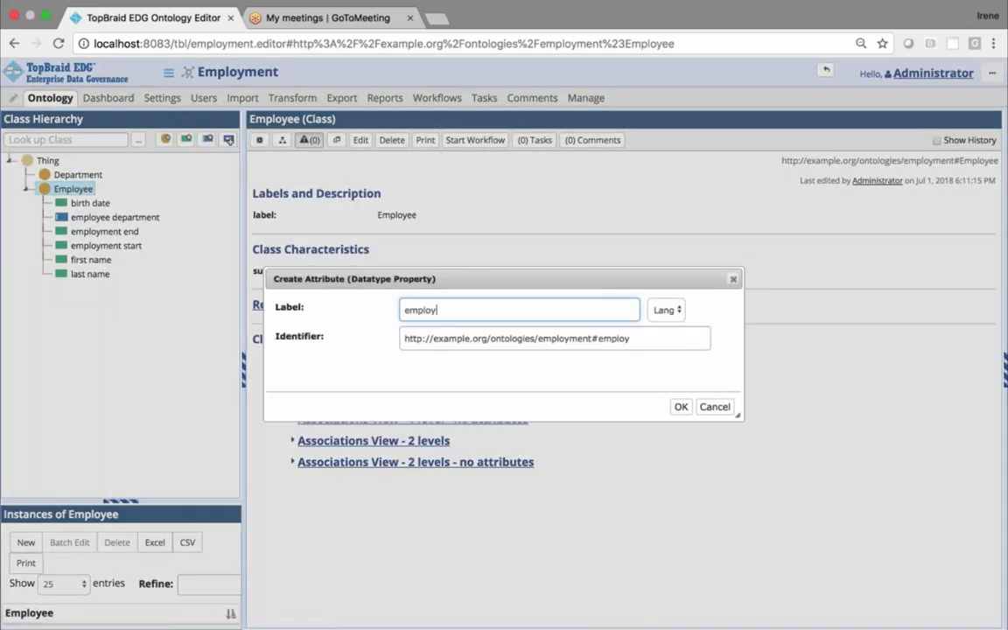
text(ee)
click(680, 407)
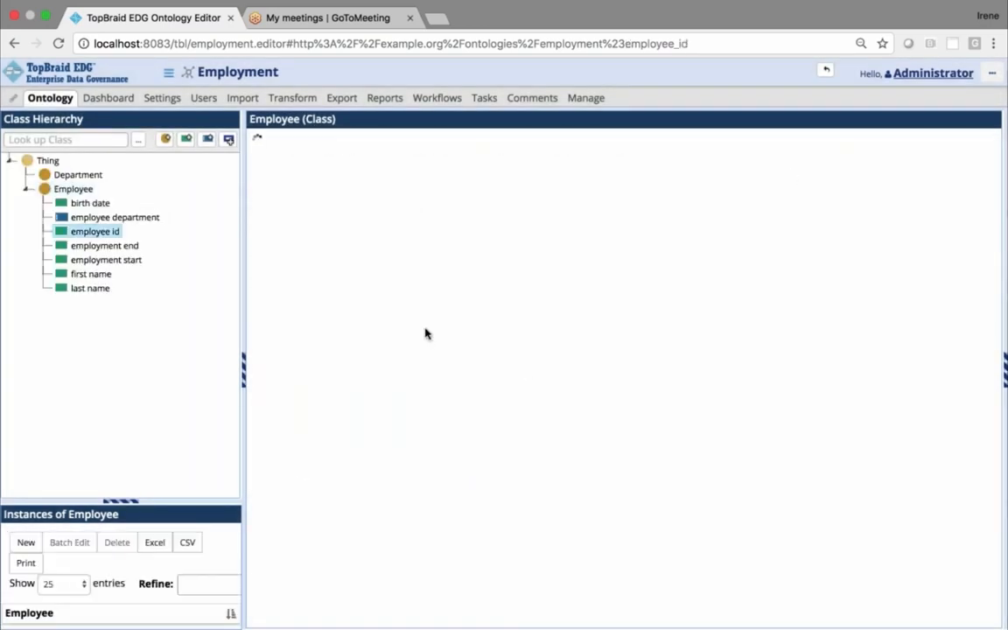
Set the range of the Employee class's birth date attribute to date and save the change
click(60, 191)
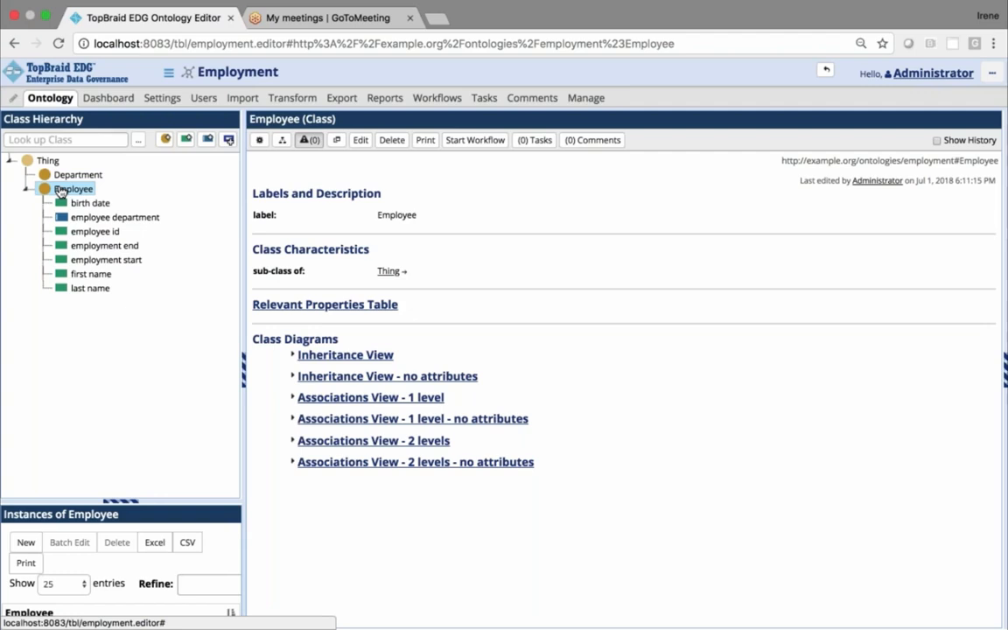
click(80, 204)
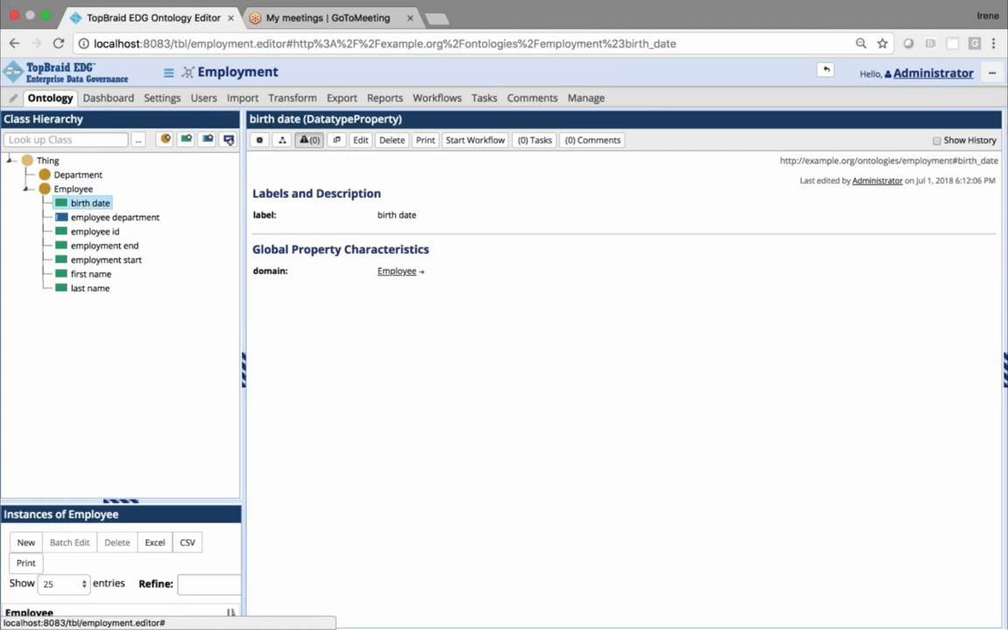
click(359, 140)
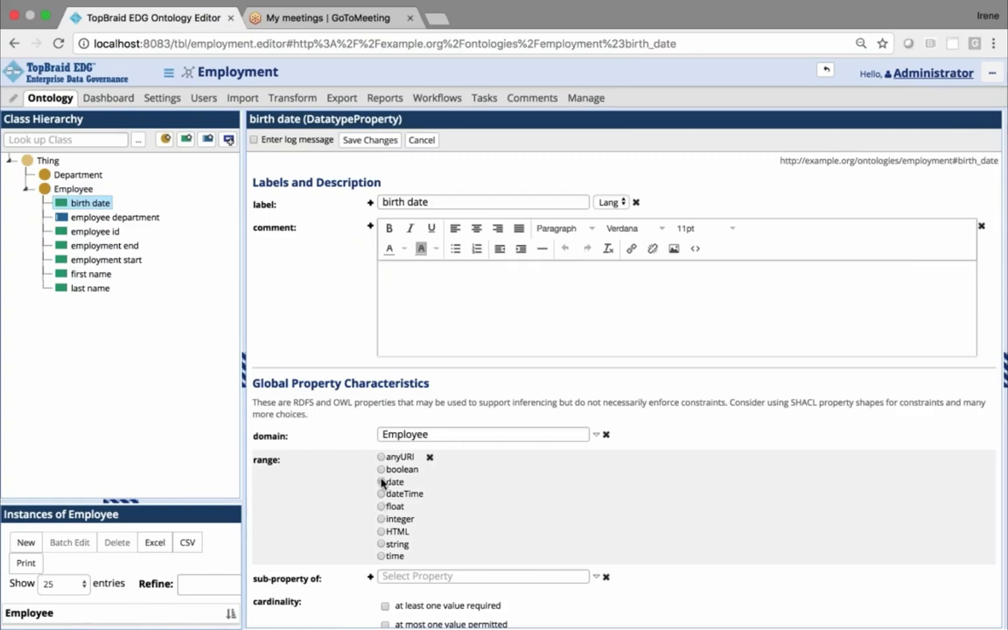
click(382, 483)
click(370, 140)
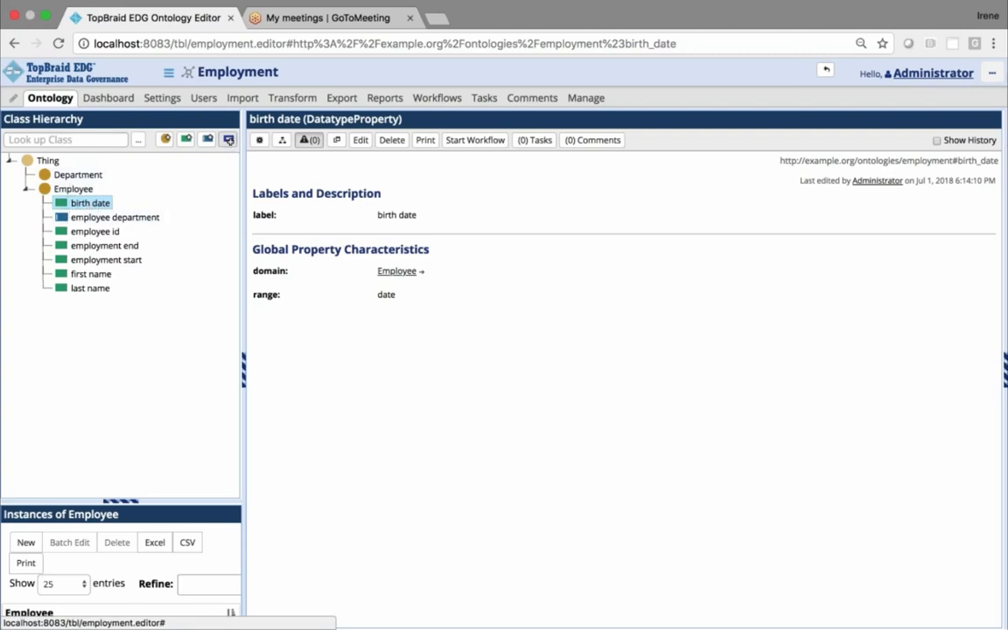
Create a property shape on the Employee class that constrains the birth date property
click(229, 142)
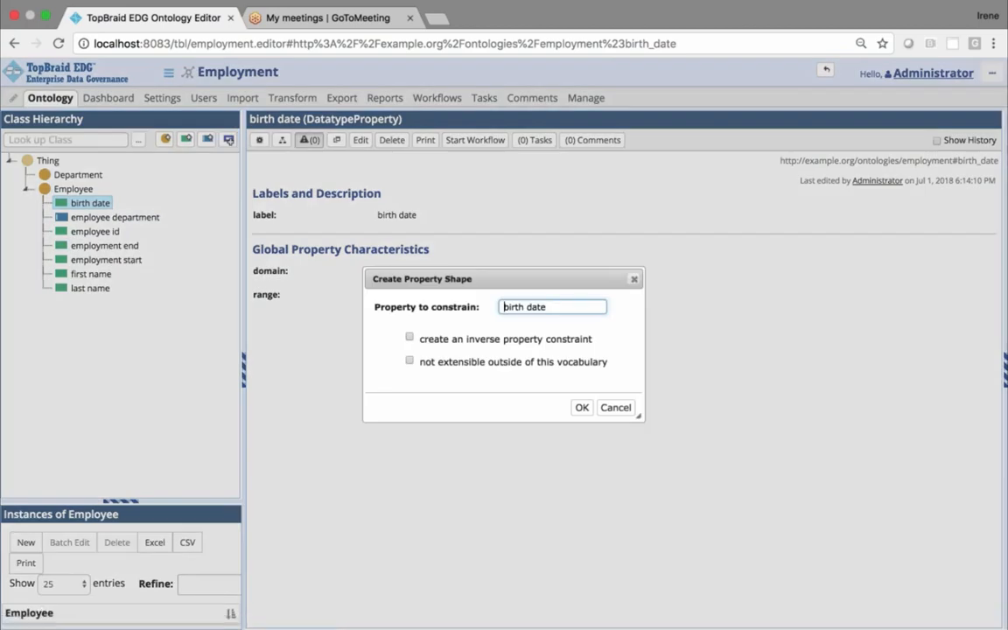
click(554, 309)
key(BackSpace)
key(BackSpace)
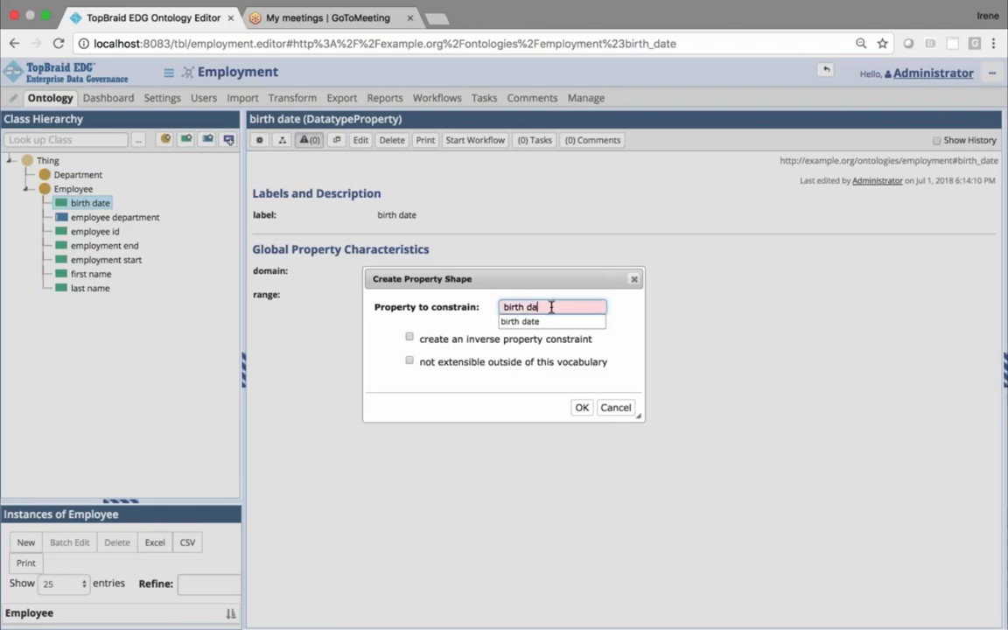
click(536, 323)
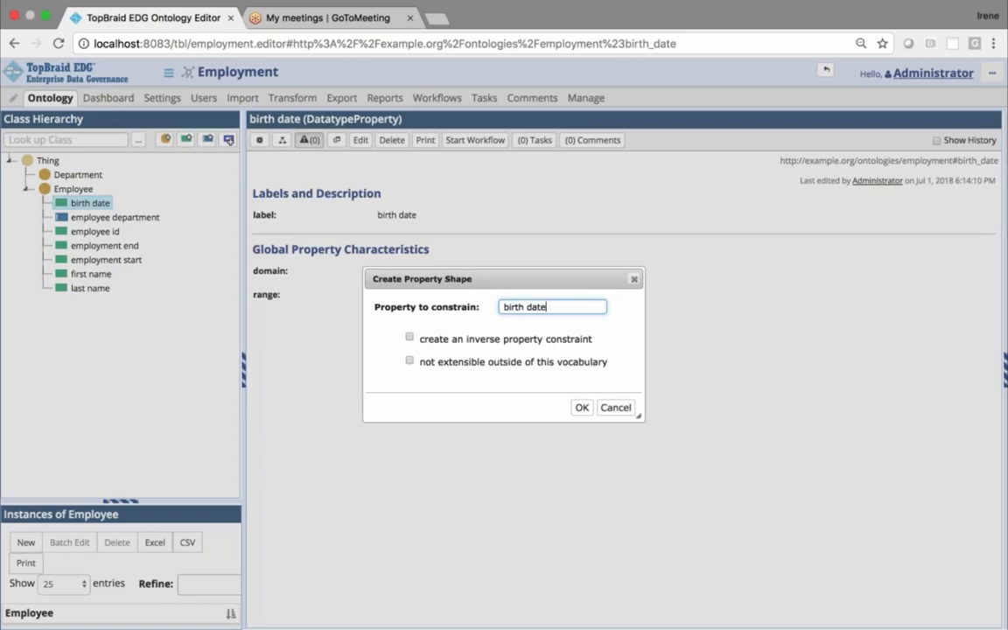
click(581, 408)
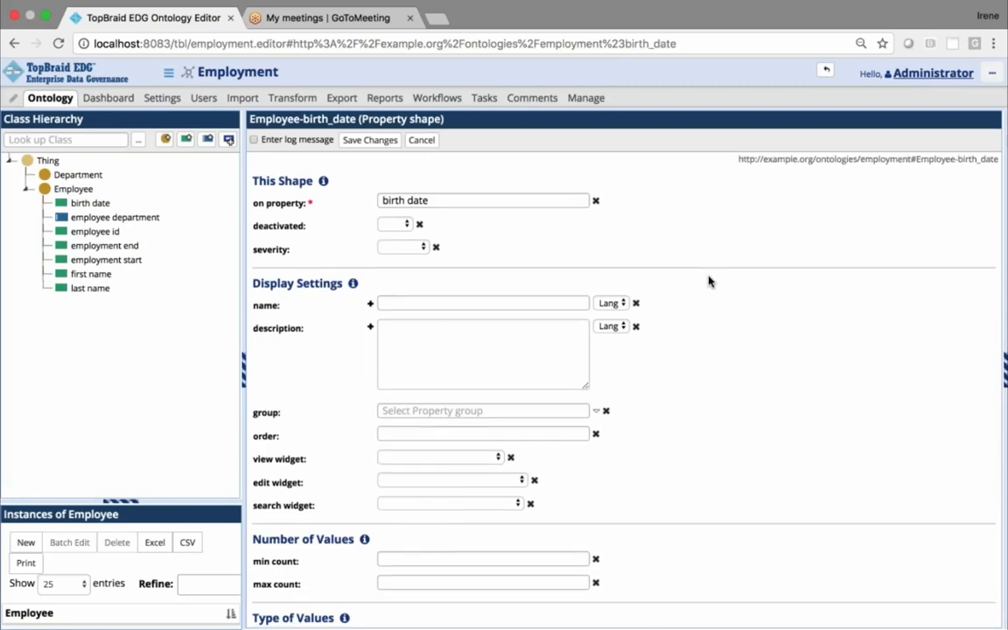
Set the birth date shape's min count and max count to 1 and show the help texts for Number of Values
scroll(710, 281, down, 1)
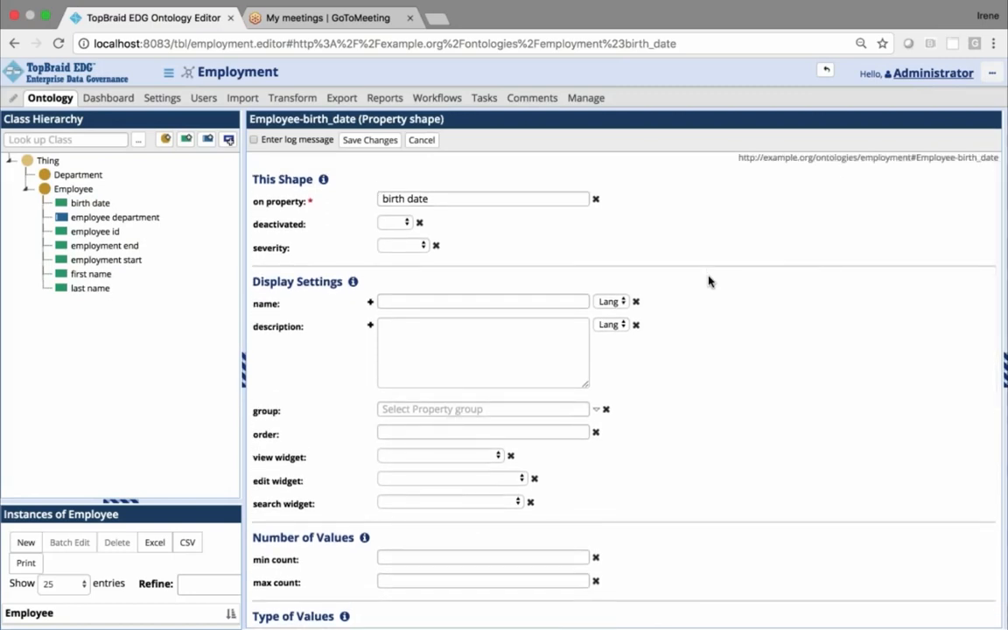
scroll(709, 281, down, 5)
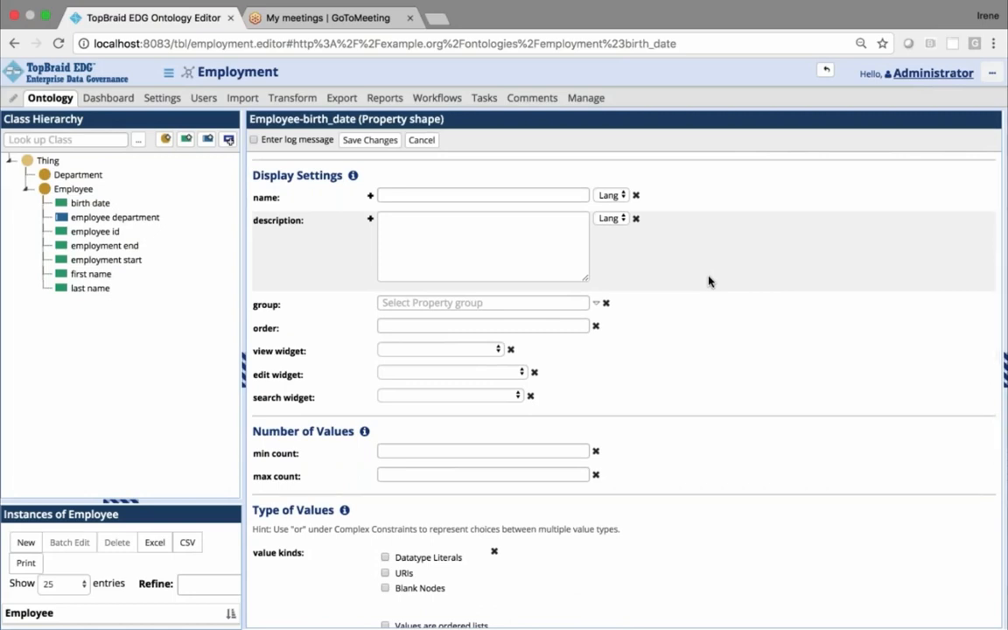
scroll(709, 281, down, 2)
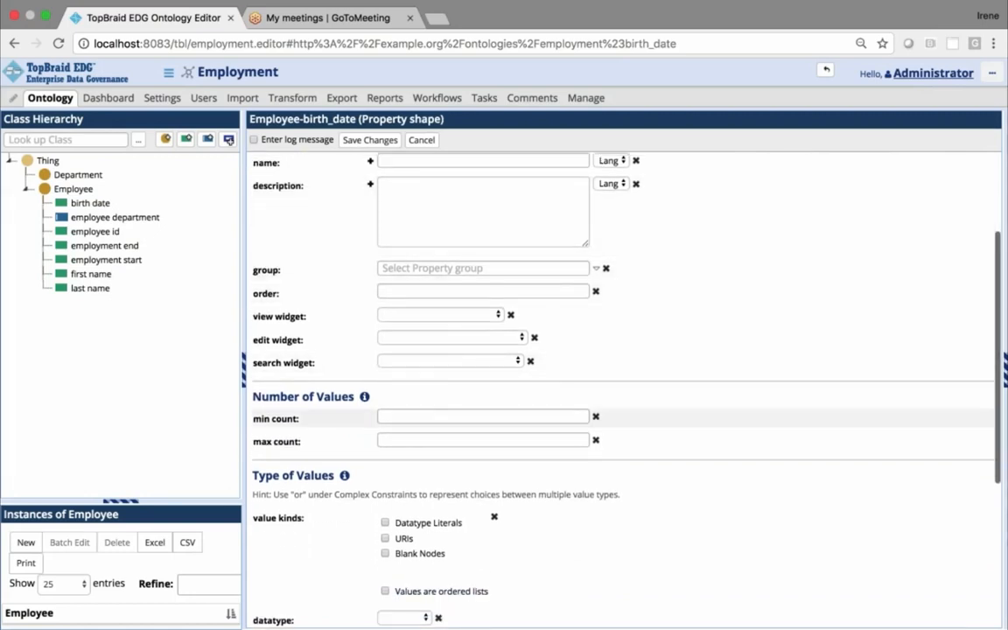
click(443, 418)
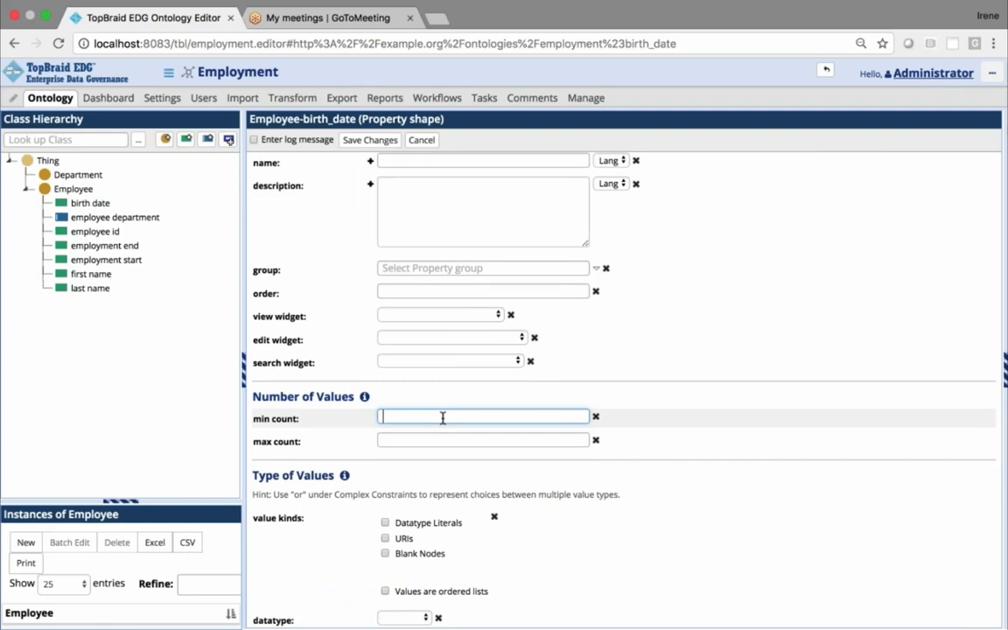
text(1)
click(426, 439)
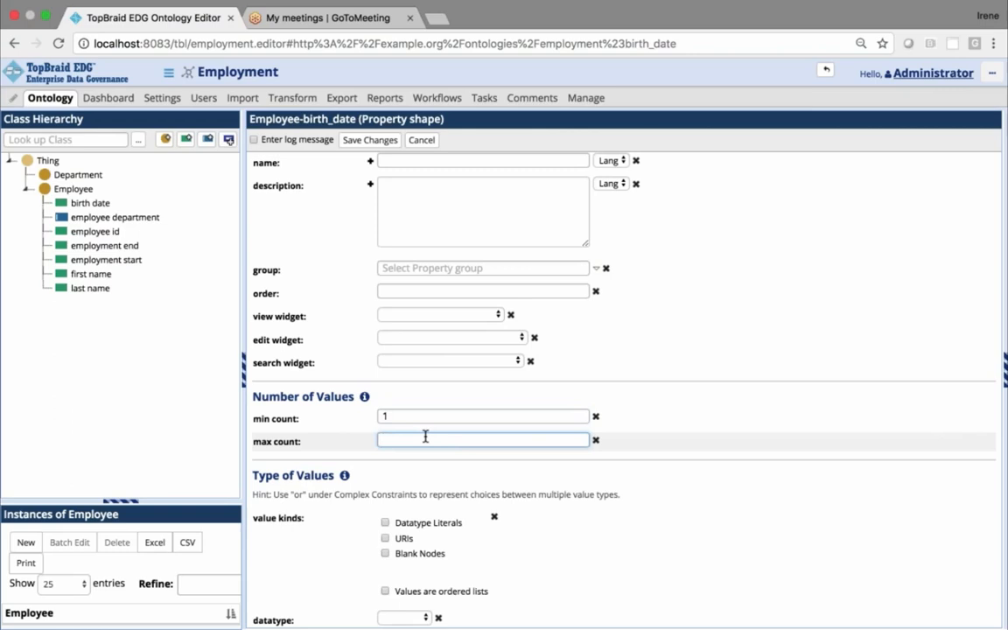
text(1)
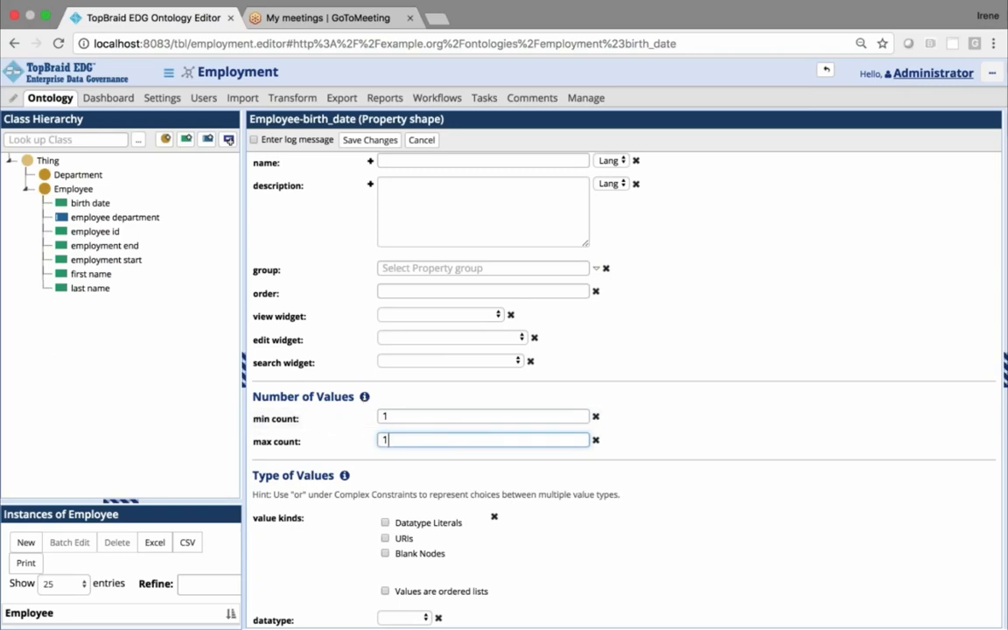
click(365, 398)
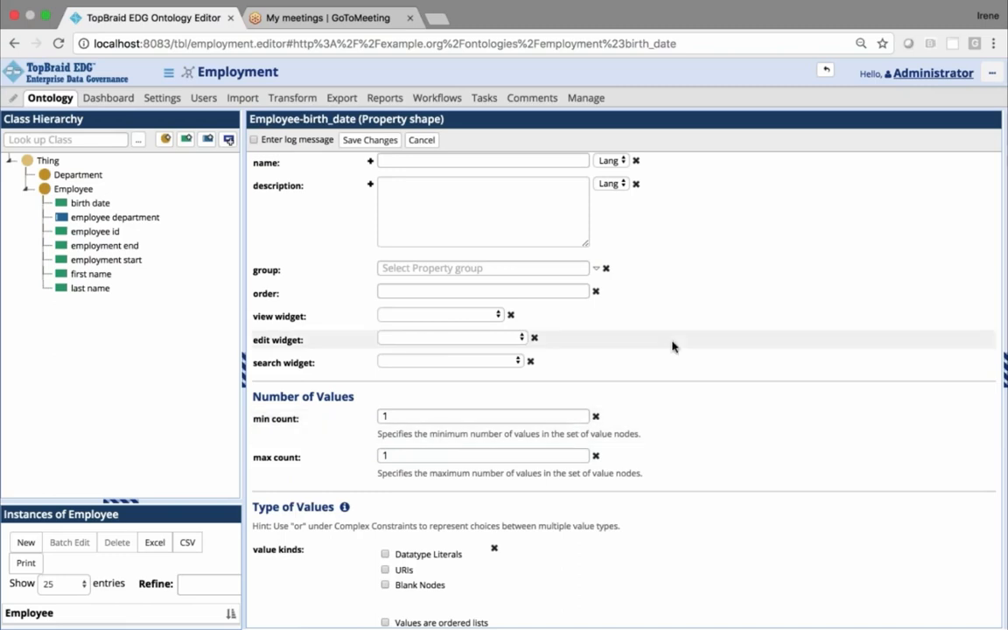
Show the help texts for Type of Values, set the birth date shape's datatype to date and save the shape
scroll(673, 346, down, 5)
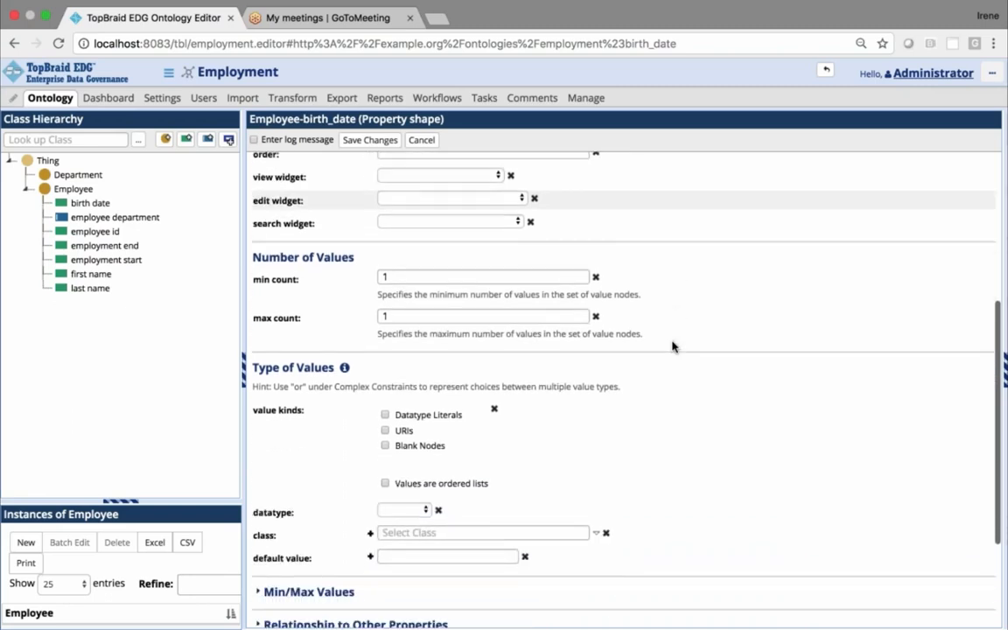
scroll(671, 345, down, 3)
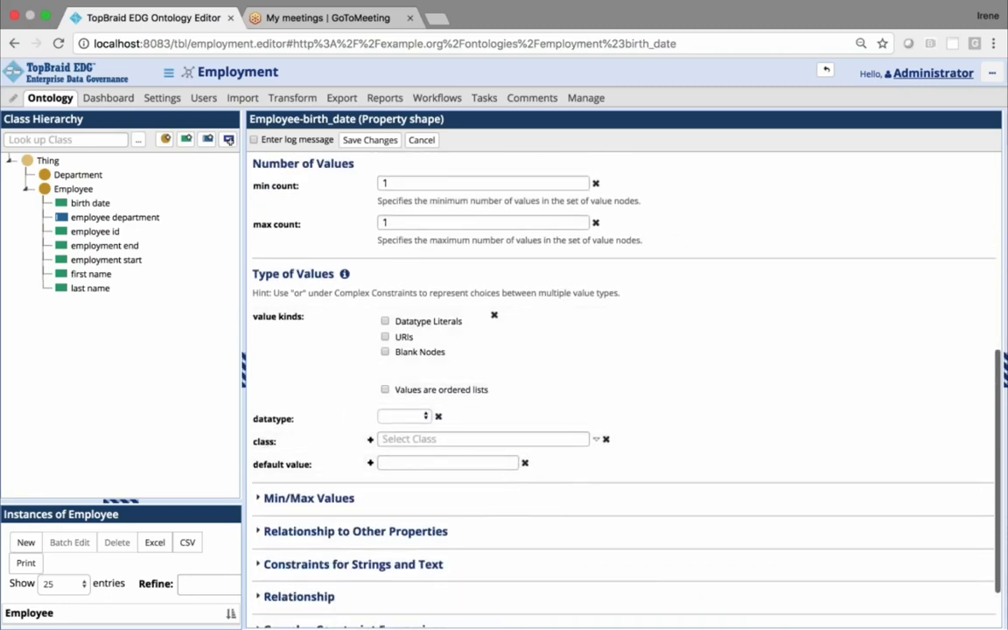
click(345, 275)
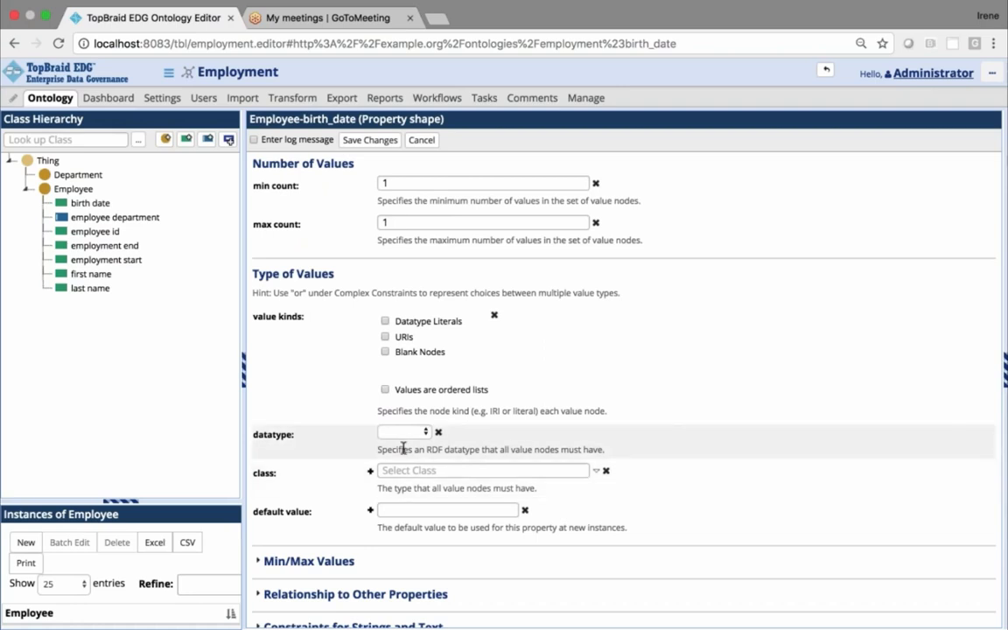
click(426, 432)
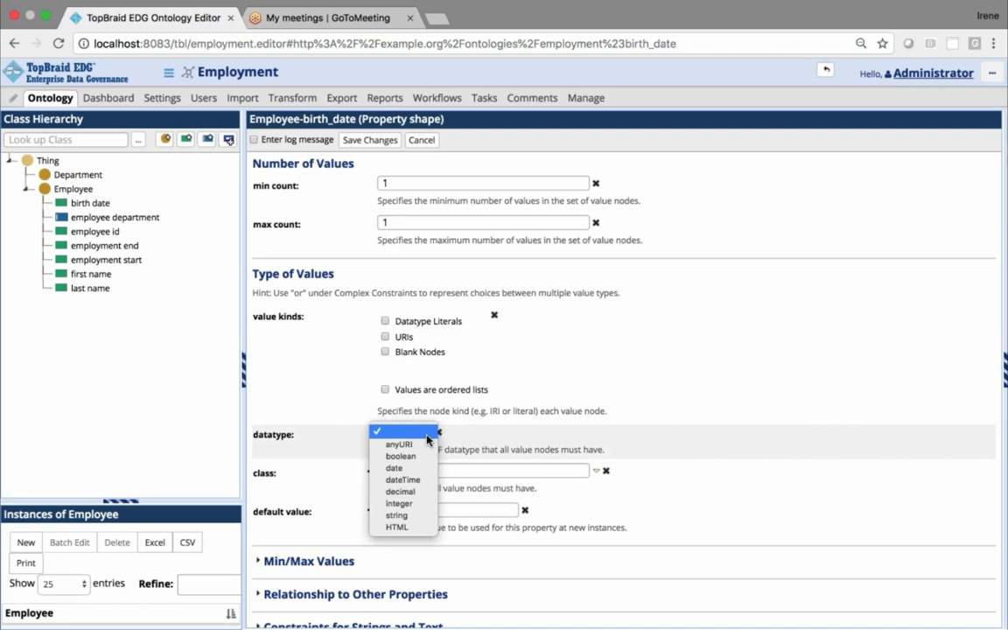
click(420, 469)
scroll(663, 371, up, 4)
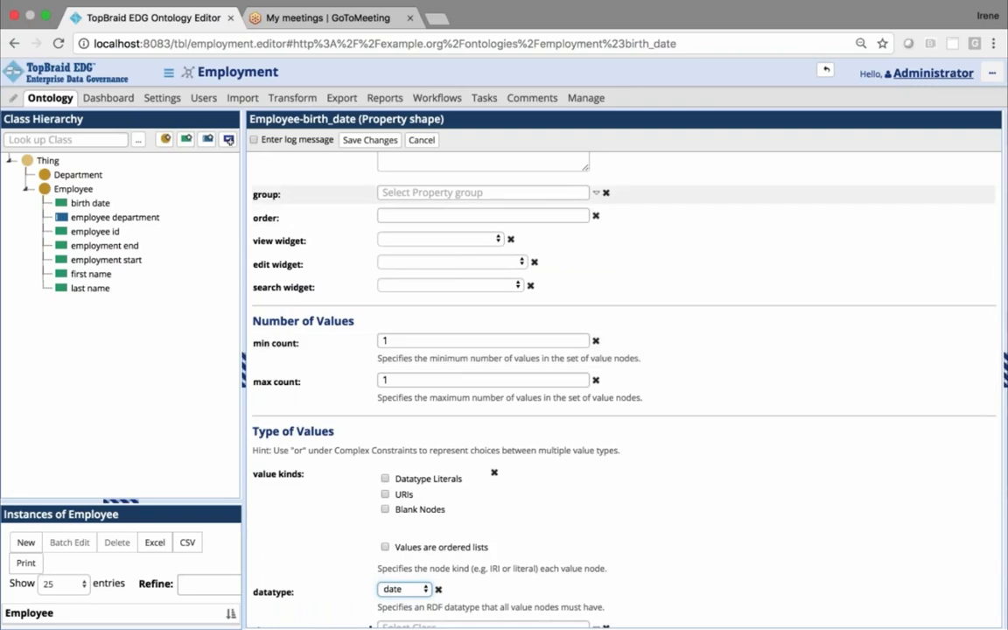
click(371, 147)
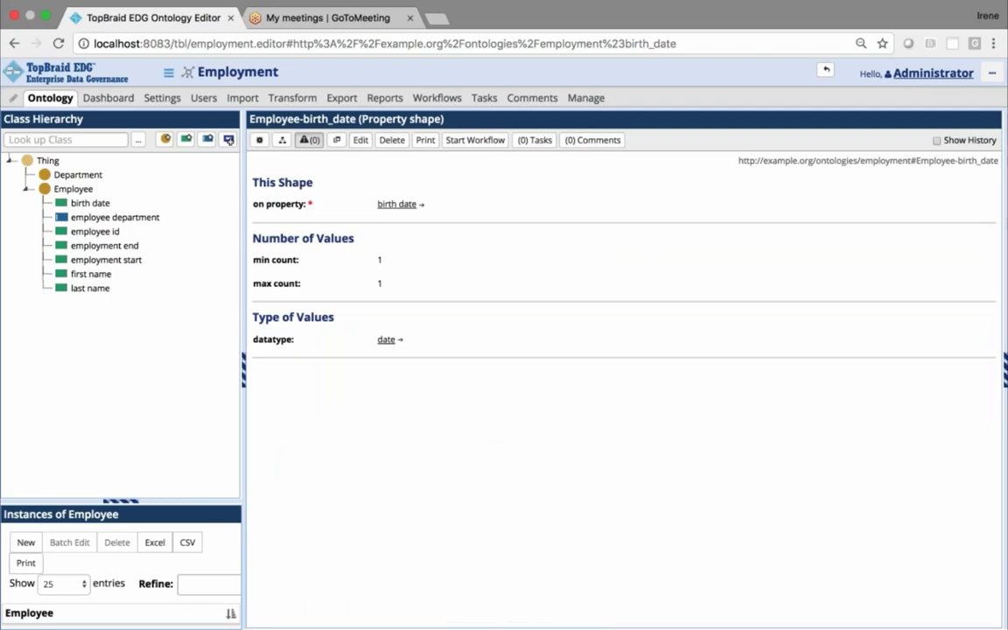
Create a property shape constraining employee id, with min count 1 and max count 1
click(96, 232)
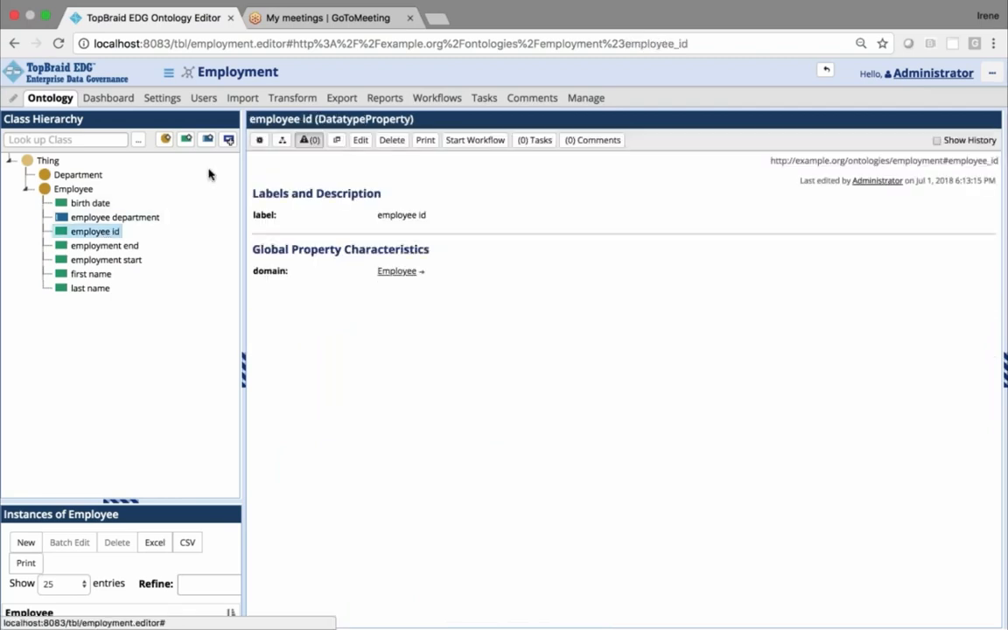
click(228, 143)
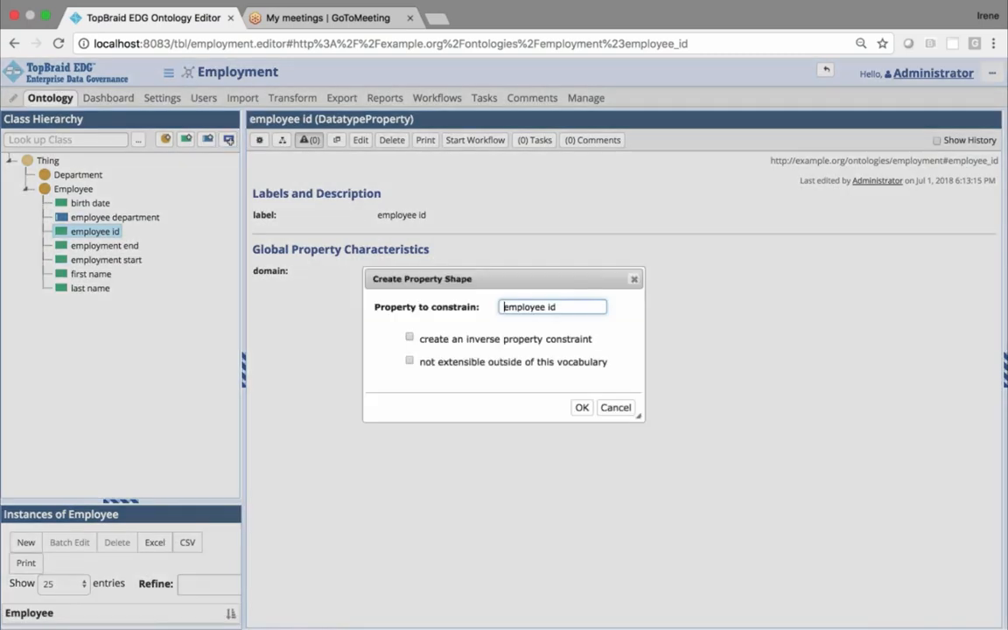
click(582, 407)
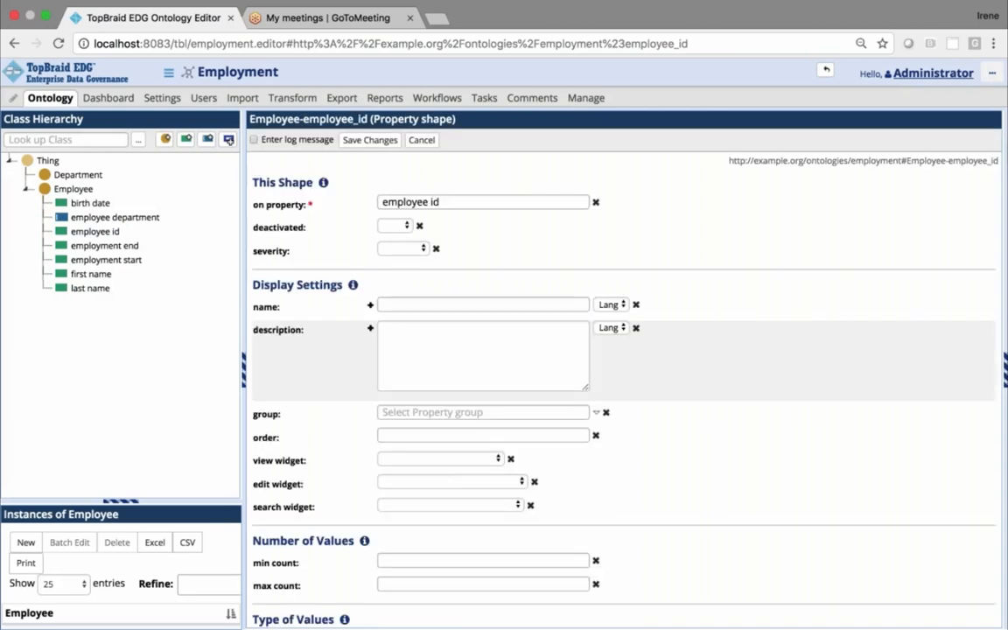
scroll(623, 367, down, 5)
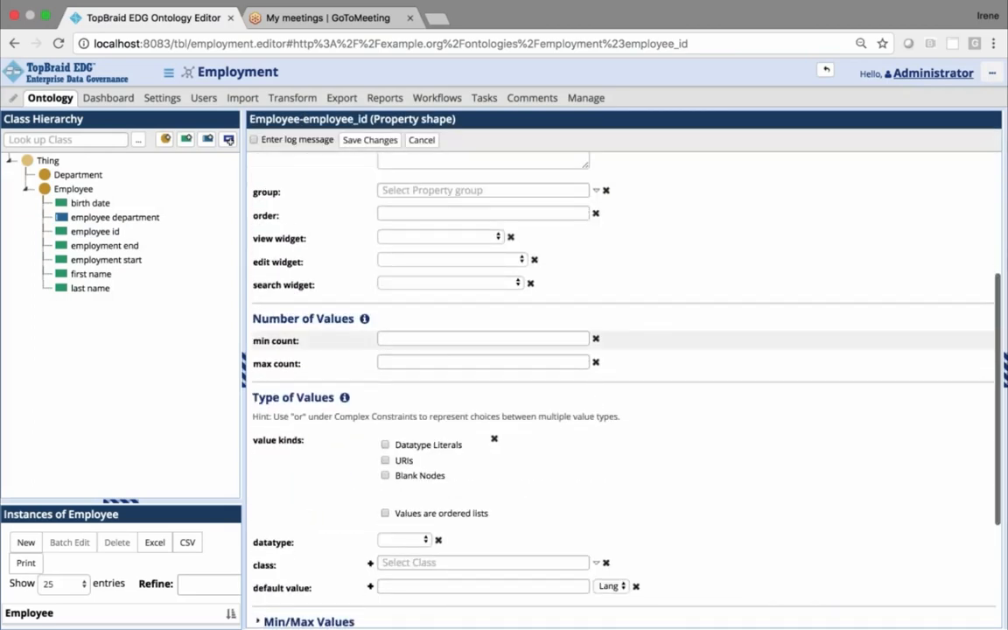
click(437, 338)
text(1)
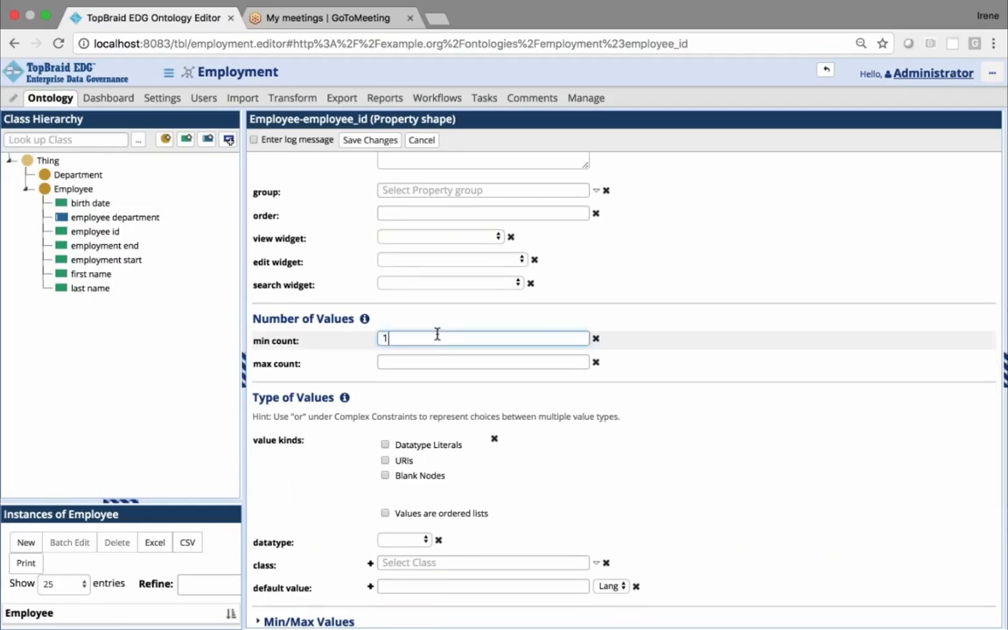
click(430, 361)
text(1)
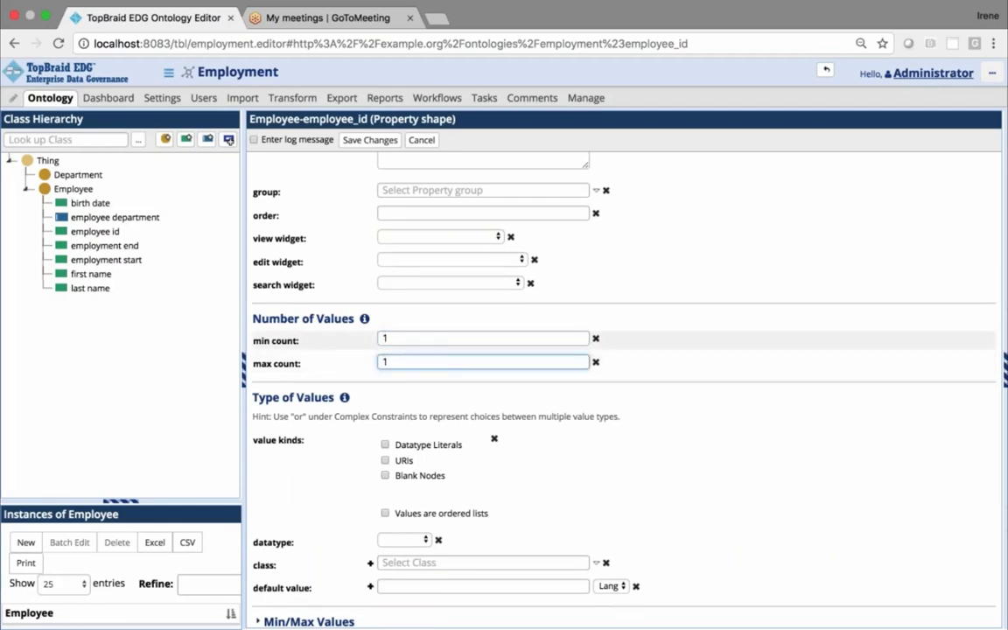
Set the employee id shape's datatype to integer and save the shape
scroll(566, 363, down, 3)
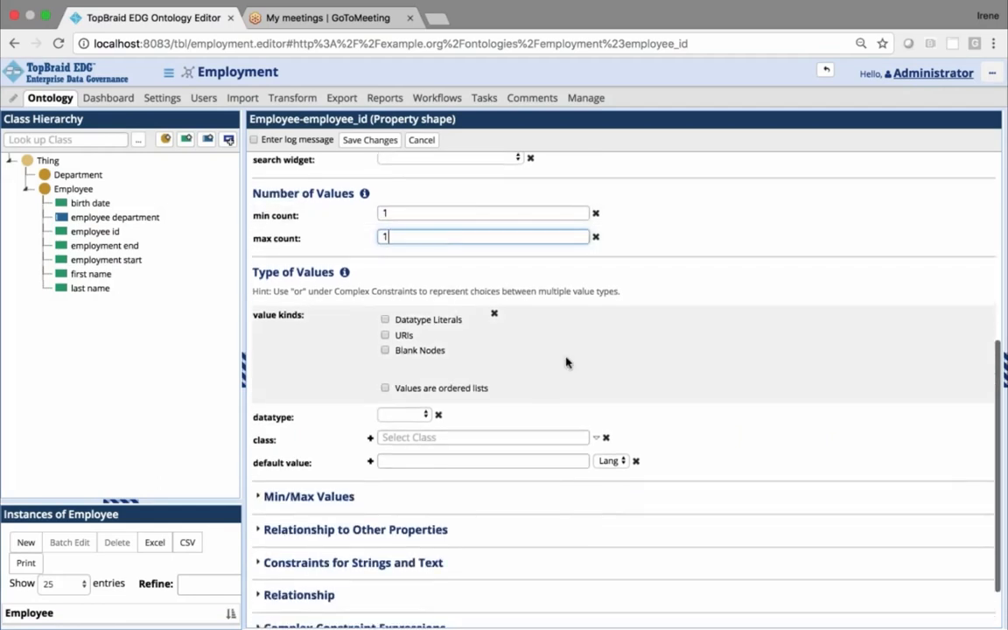
click(427, 415)
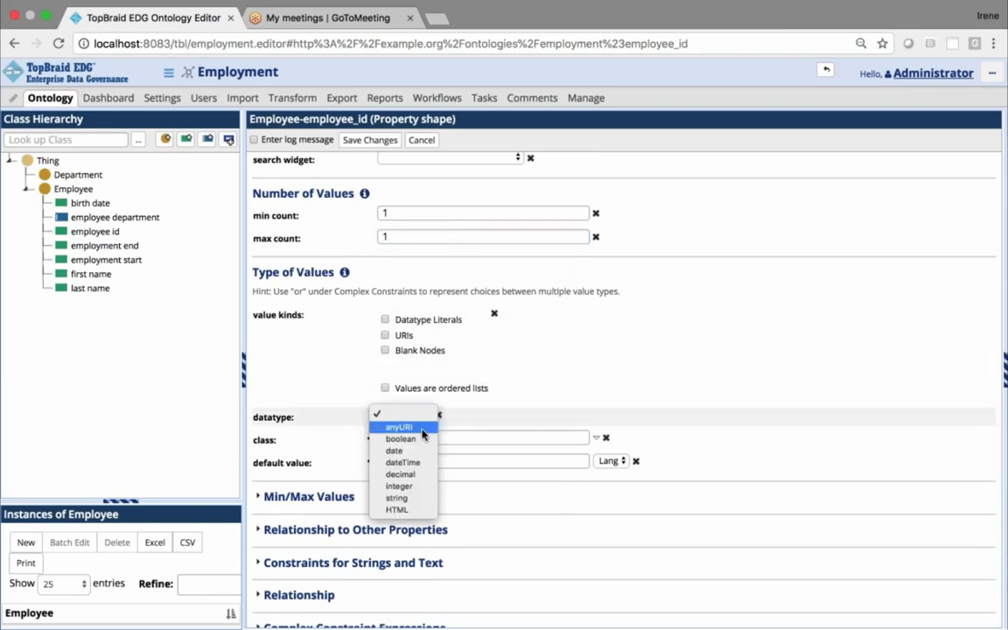
click(407, 487)
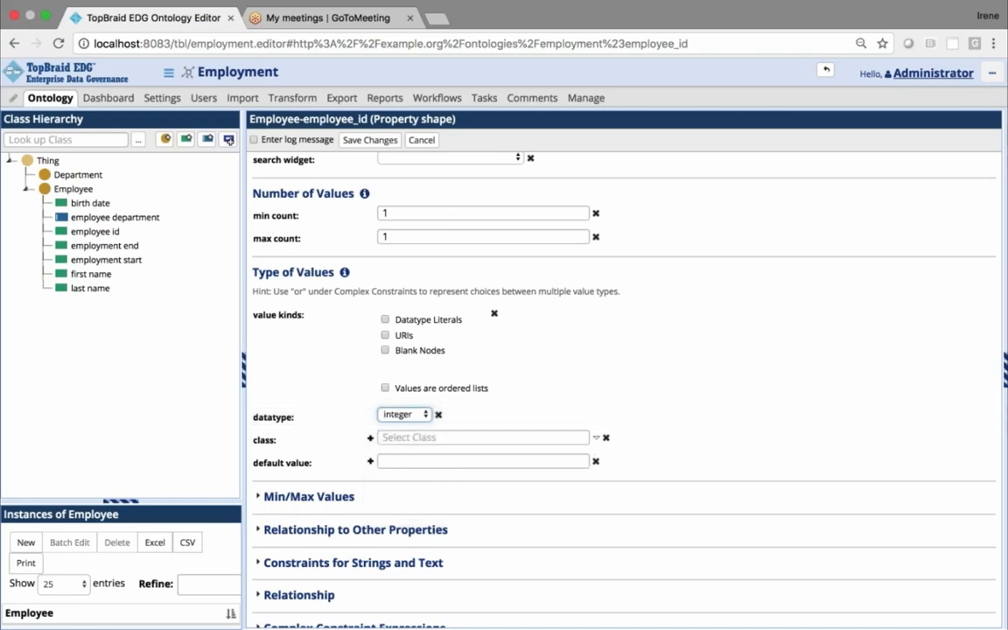
click(371, 141)
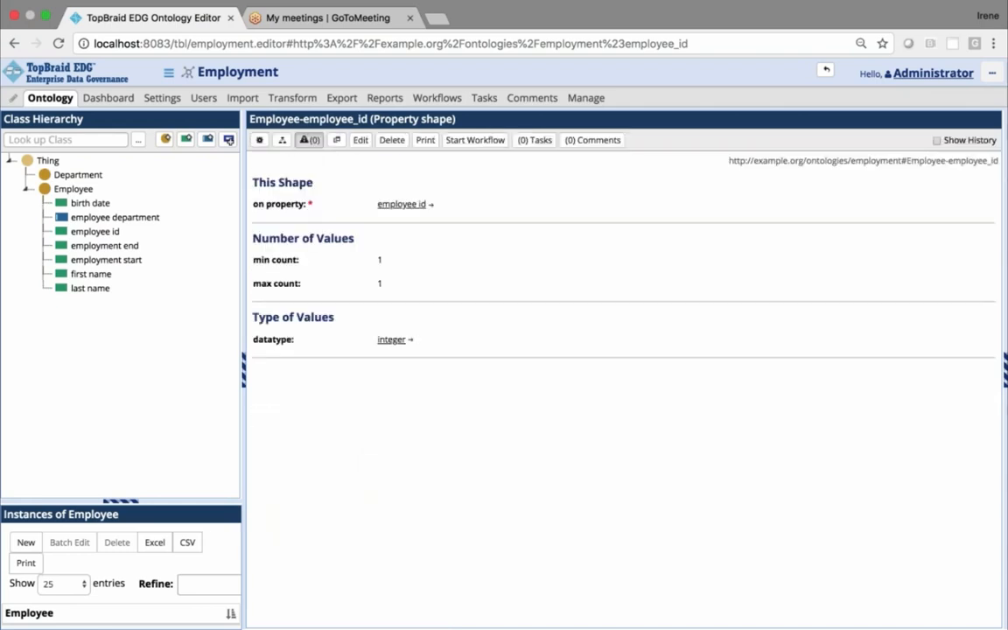
Create a property shape that constrains the employee department relationship of the Employee class
click(137, 223)
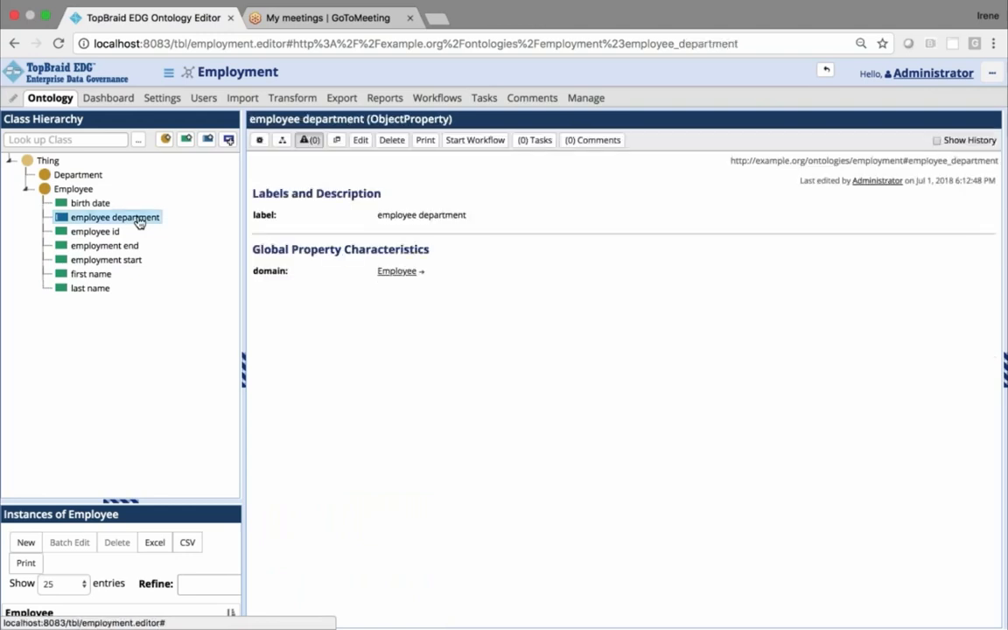
click(231, 142)
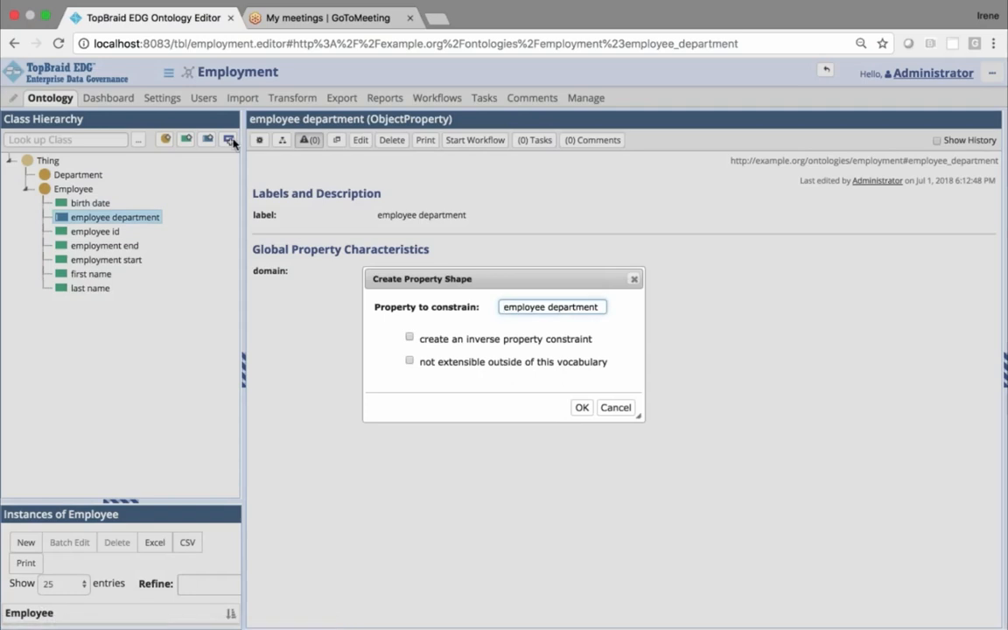
click(582, 408)
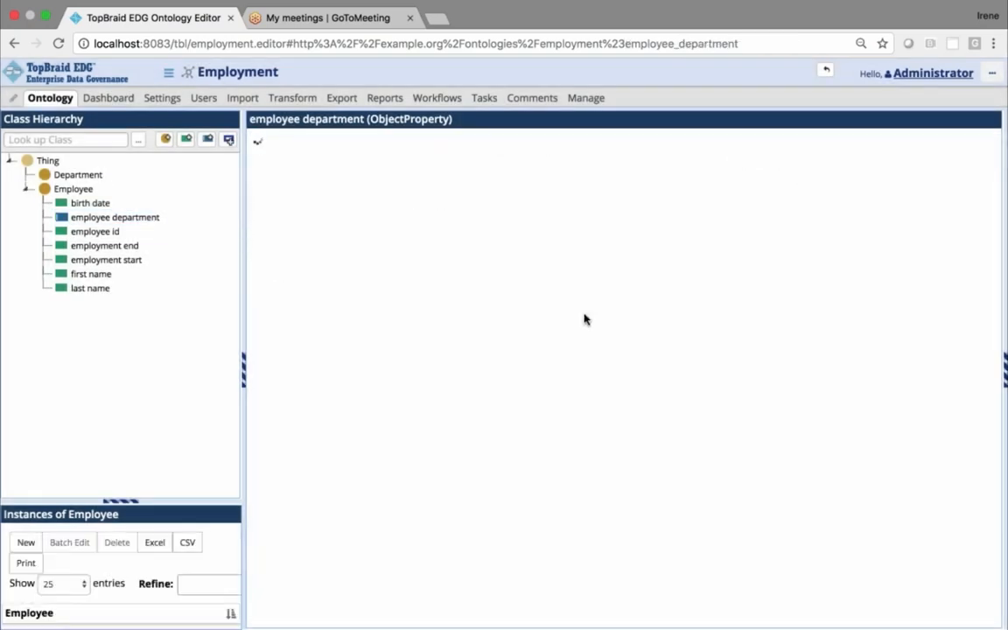
Set the employee department shape's value class to Department and save the shape
scroll(585, 318, down, 10)
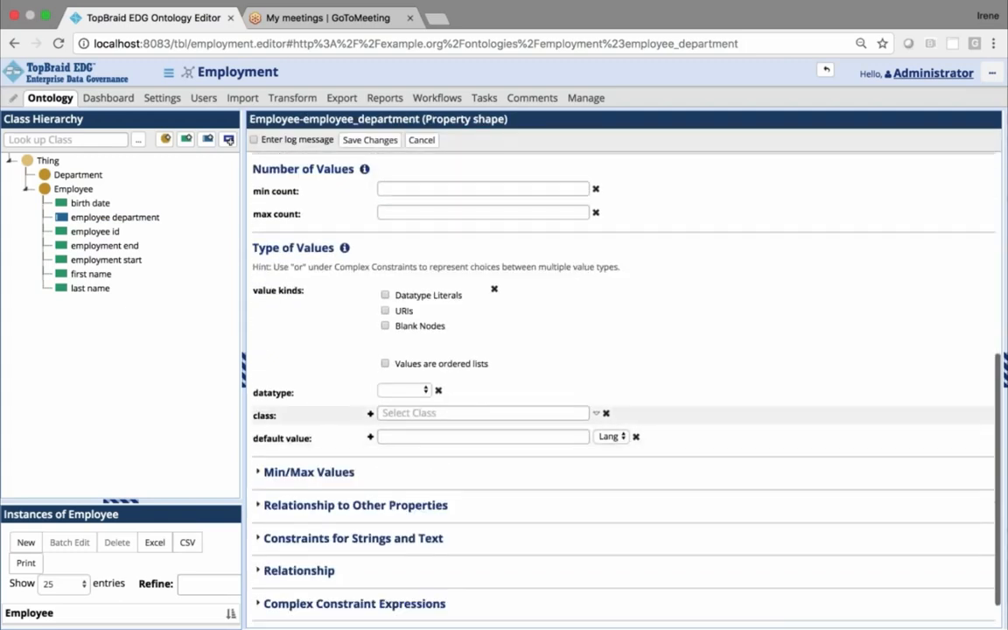
click(483, 413)
text(dep)
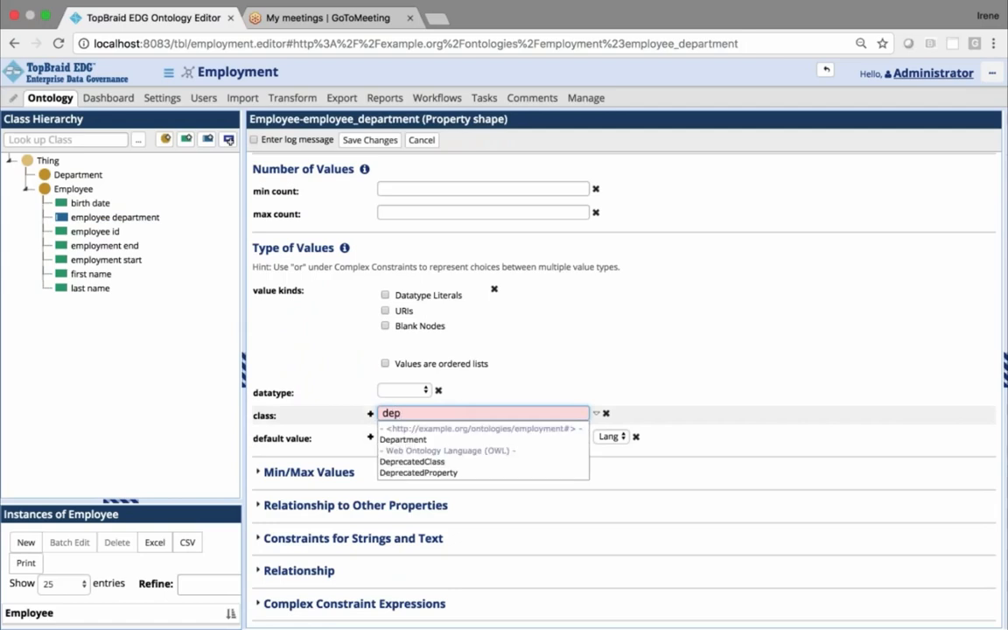
click(403, 439)
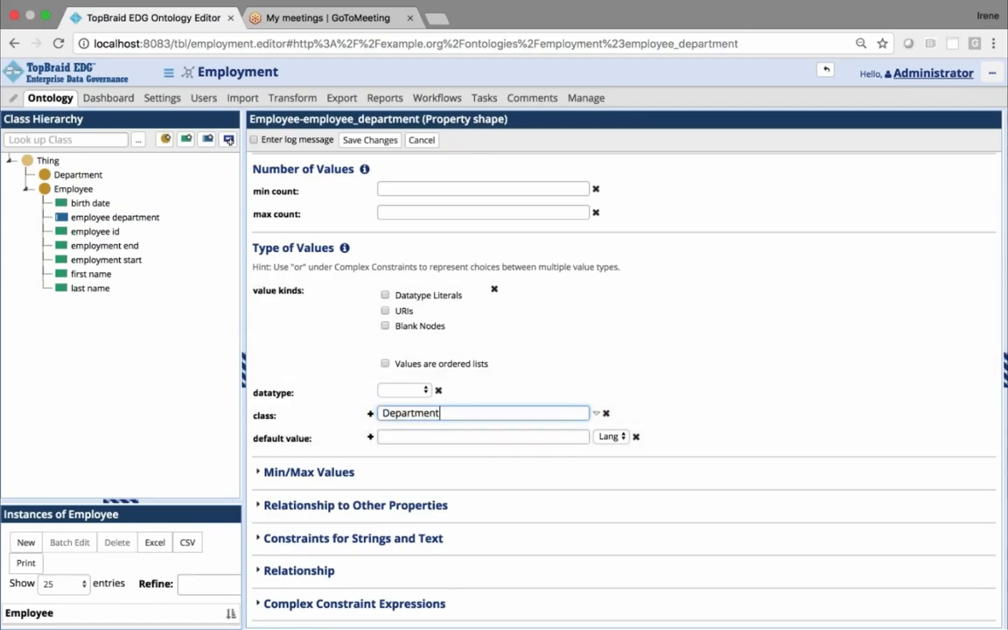
click(371, 140)
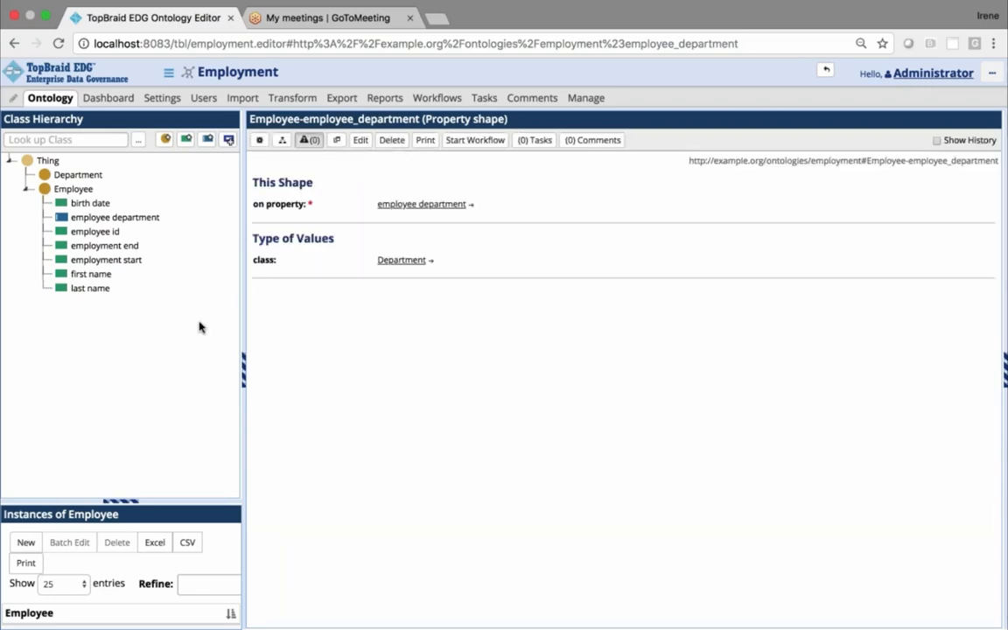
Open the Employee class's employee id property shape for editing and expand its Min/Max Values constraints
click(75, 194)
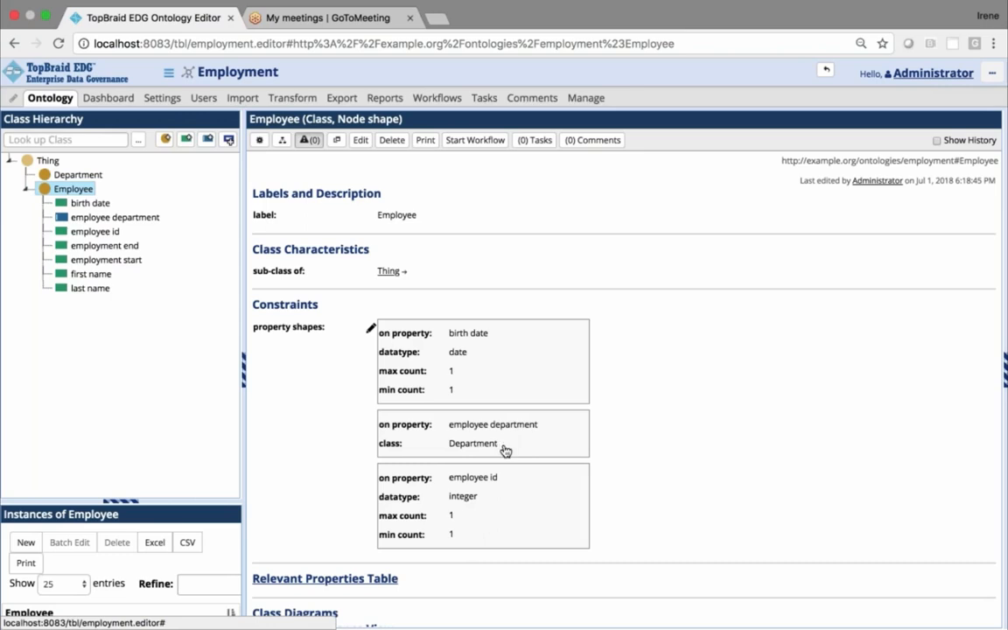
click(490, 493)
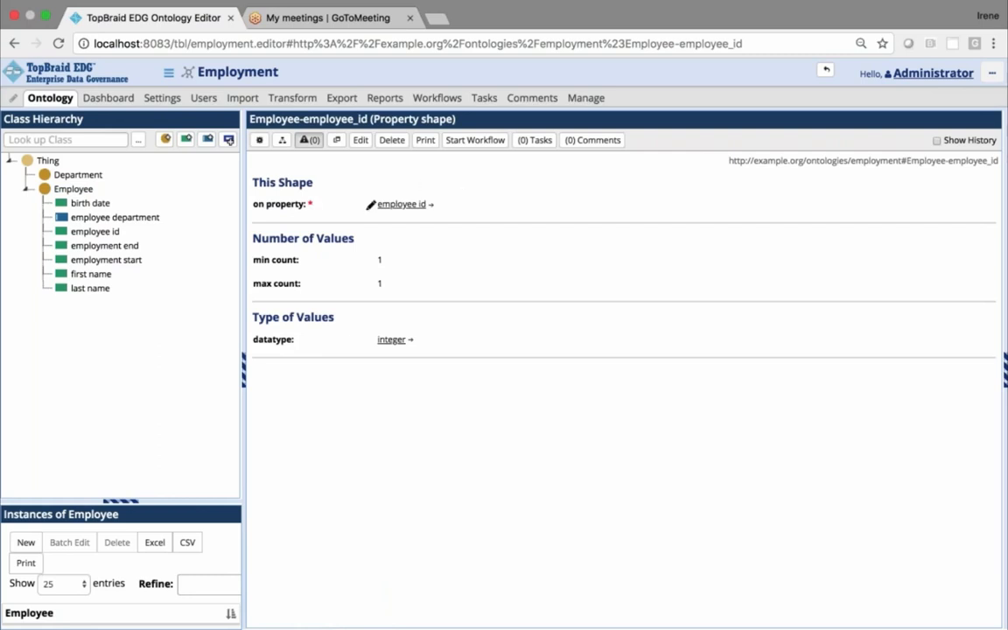
click(361, 142)
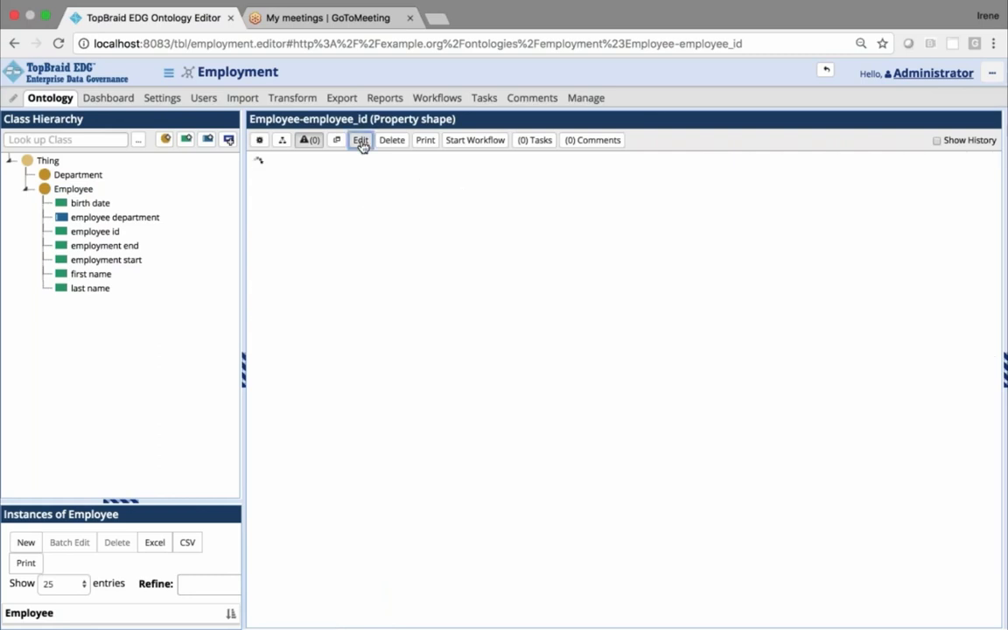
scroll(681, 331, down, 5)
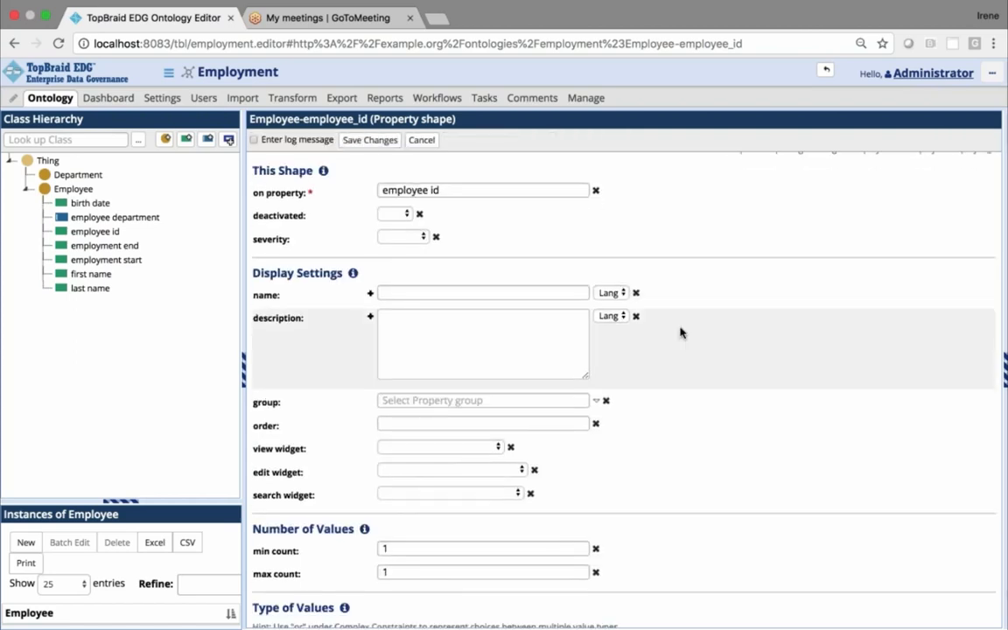
scroll(681, 332, down, 3)
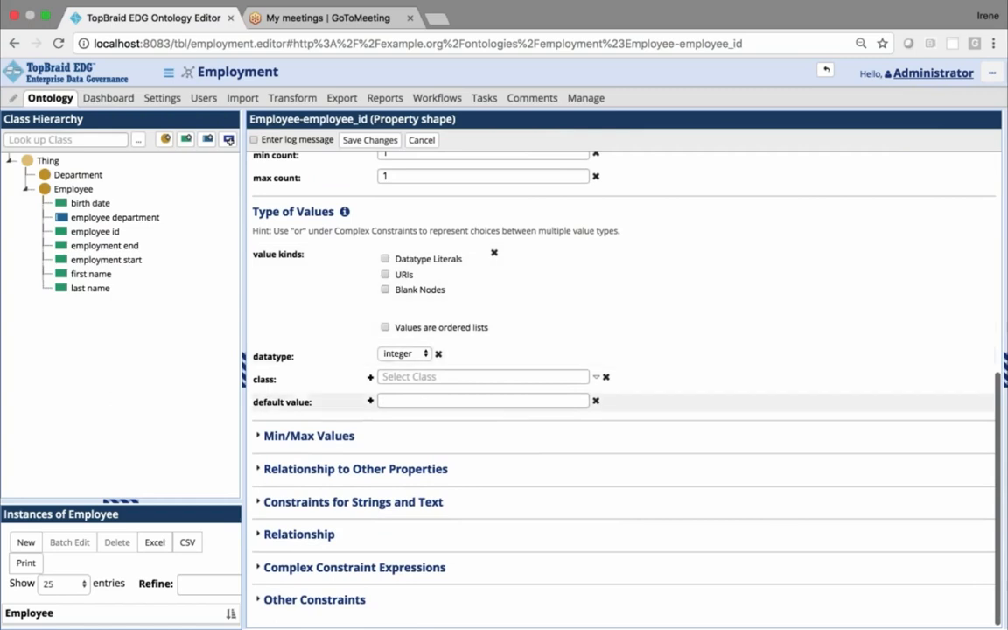
click(259, 437)
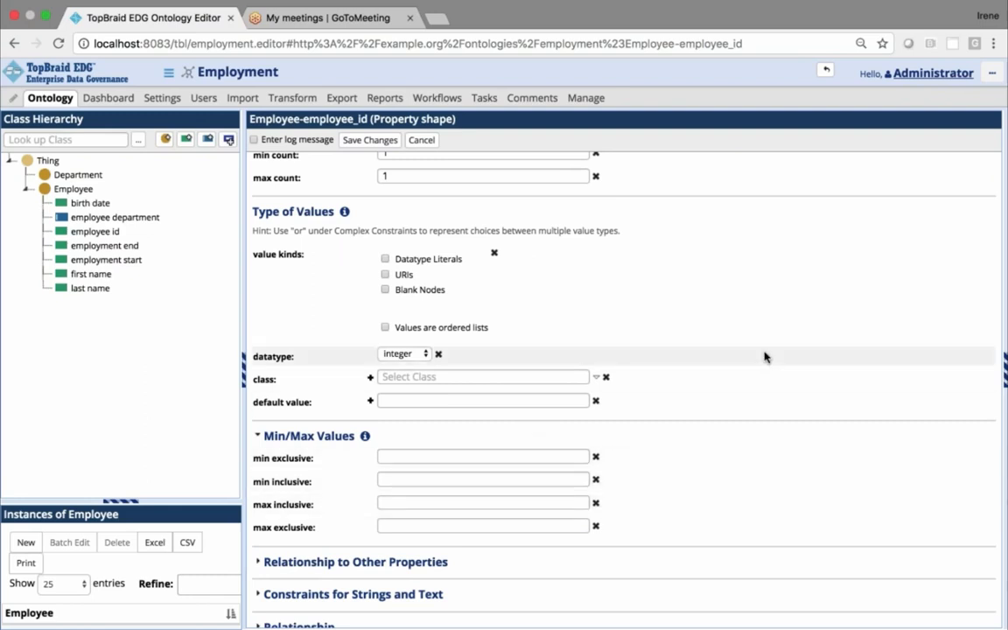
scroll(764, 356, down, 1)
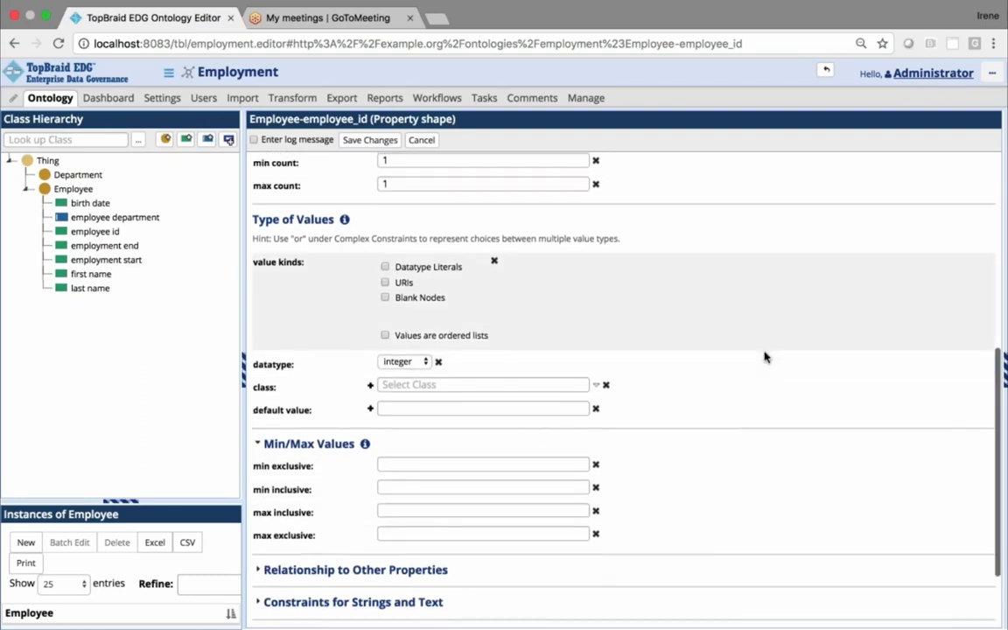
scroll(764, 356, up, 3)
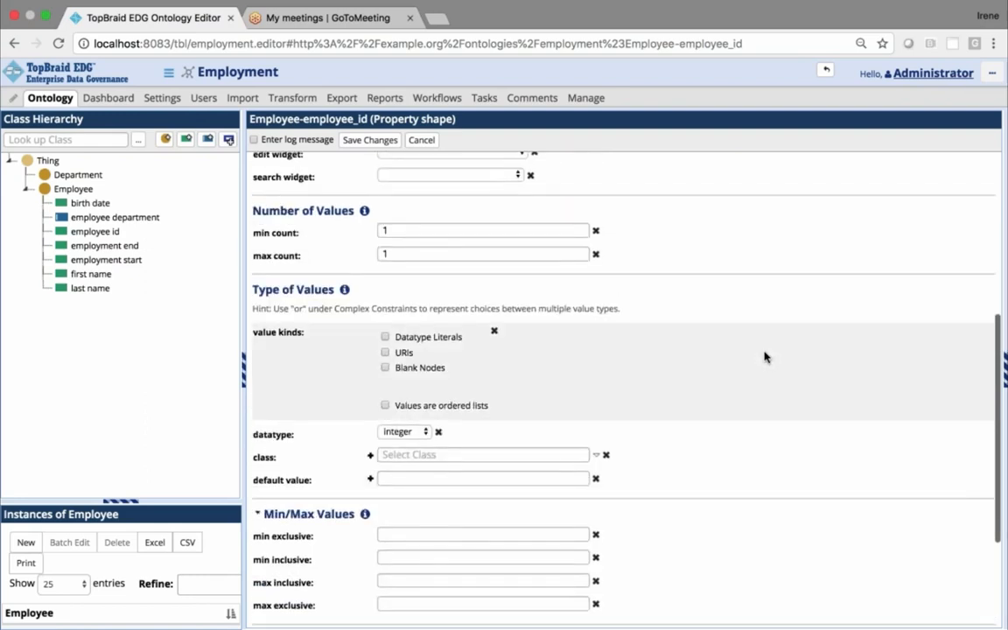
scroll(764, 356, up, 1)
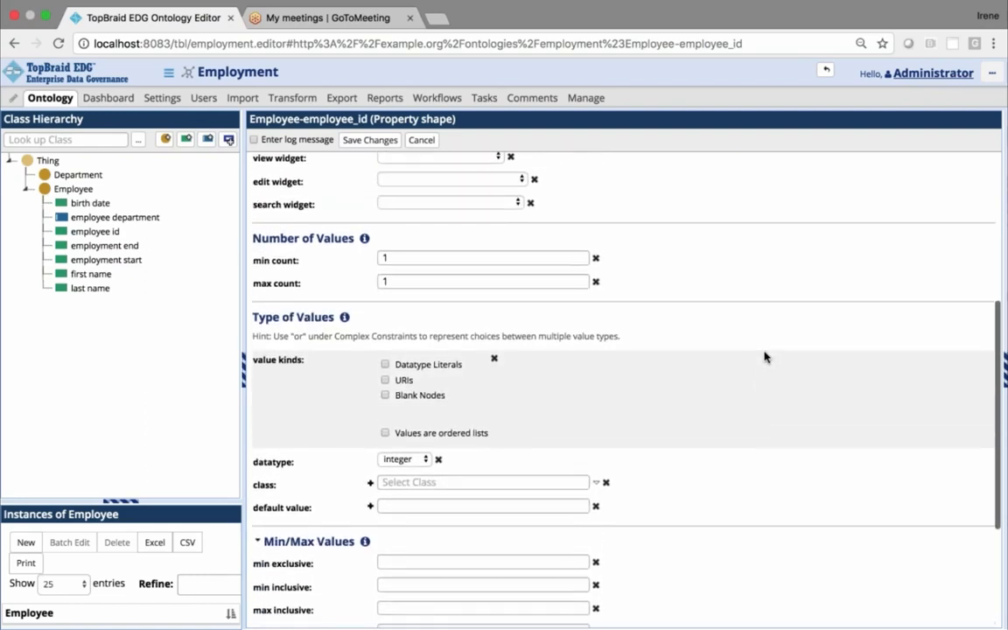
scroll(764, 356, down, 6)
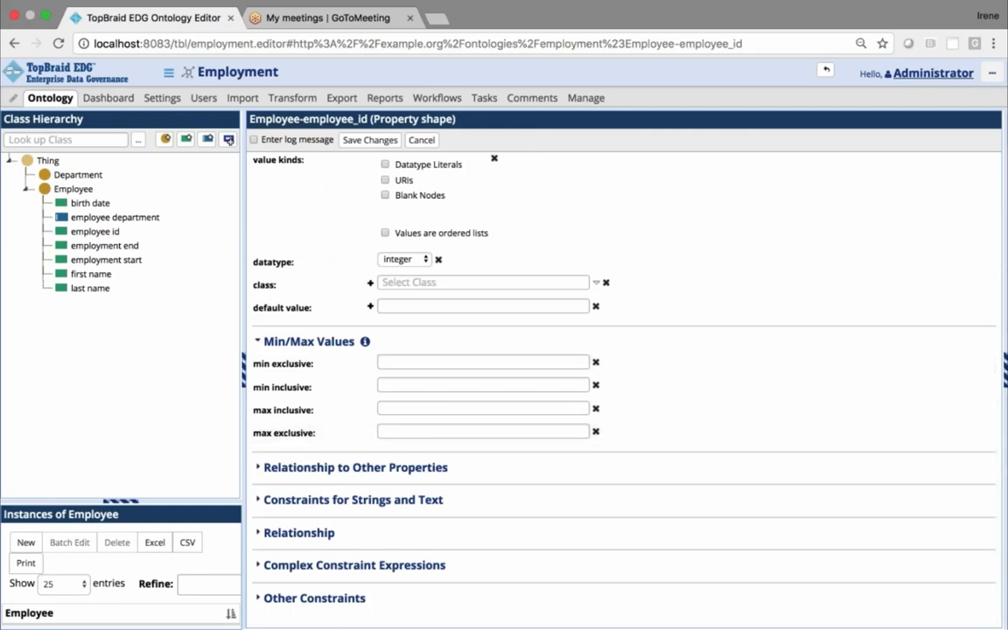
Set the string constraints of the employee id shape to min length 5 and max length 5, and save it
click(263, 500)
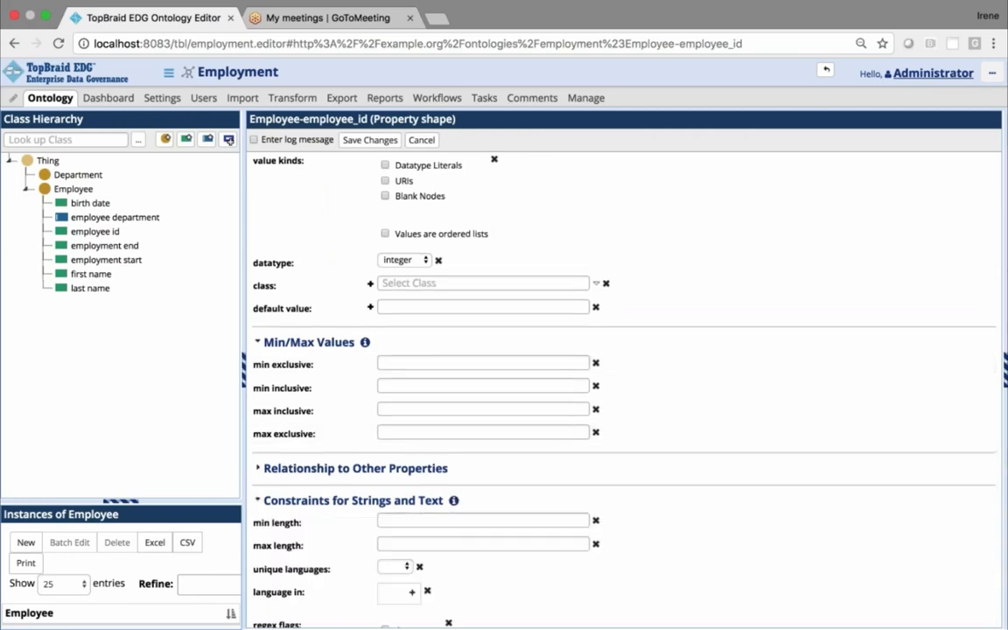
scroll(621, 377, down, 4)
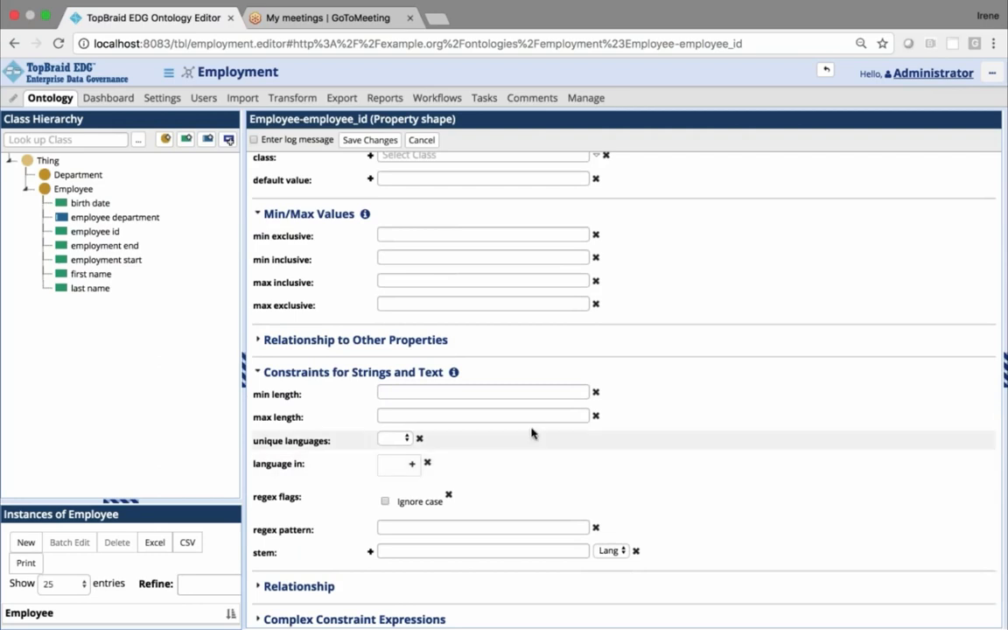
click(449, 394)
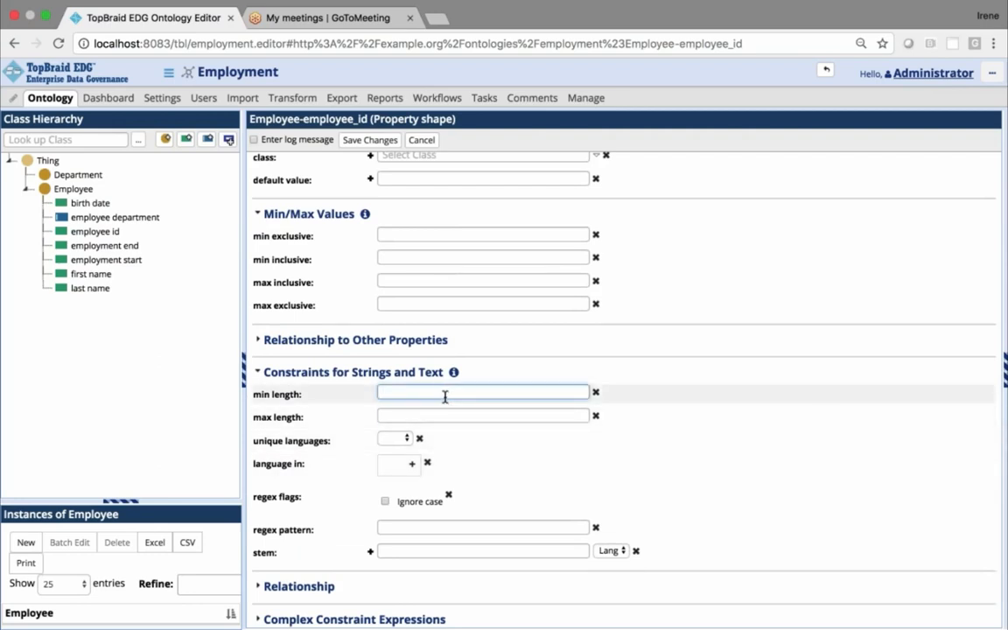
text(5)
click(443, 414)
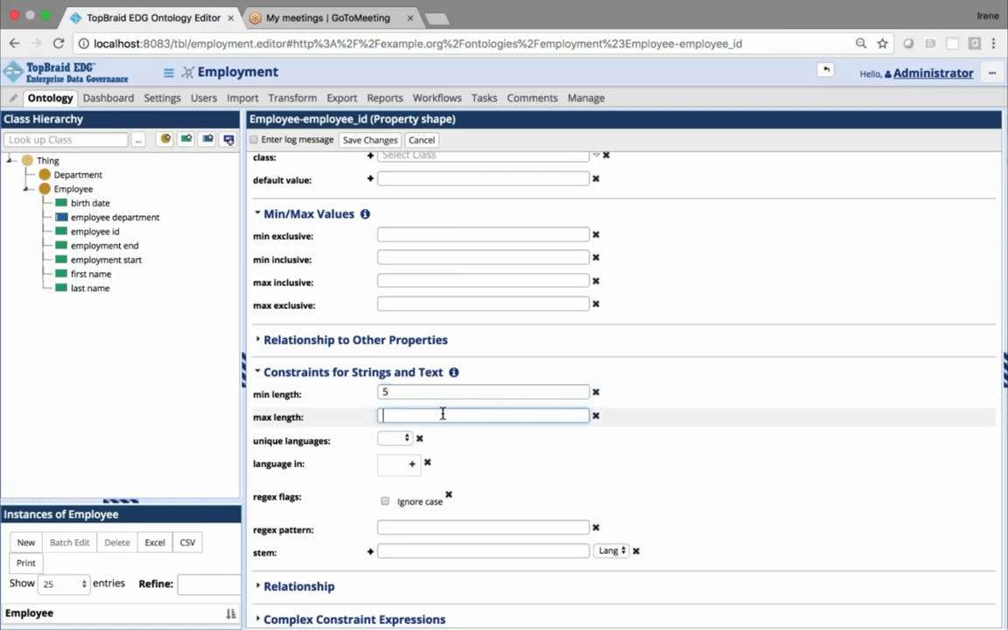
text(5)
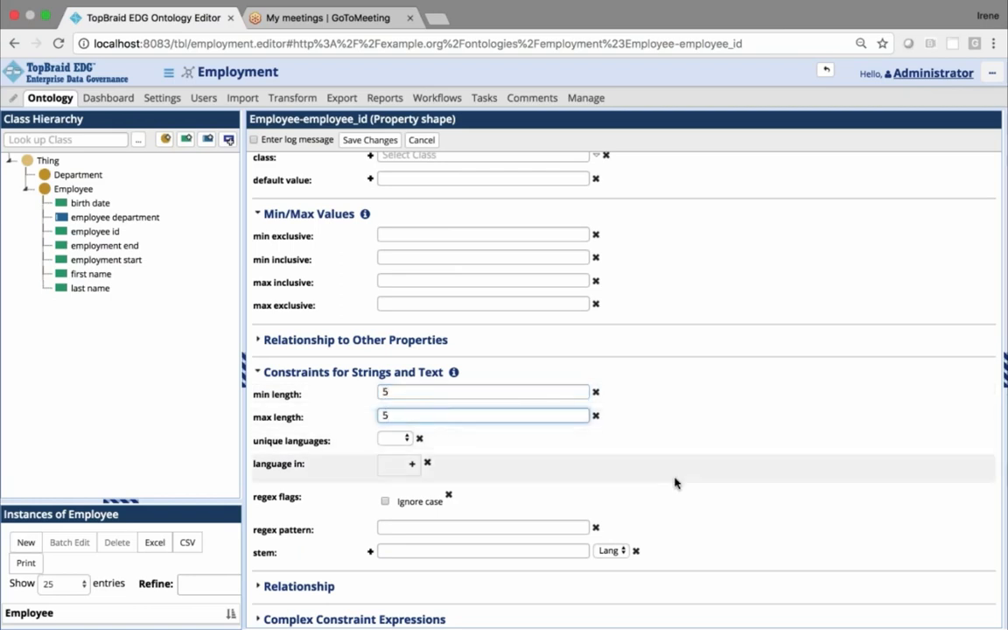
click(369, 140)
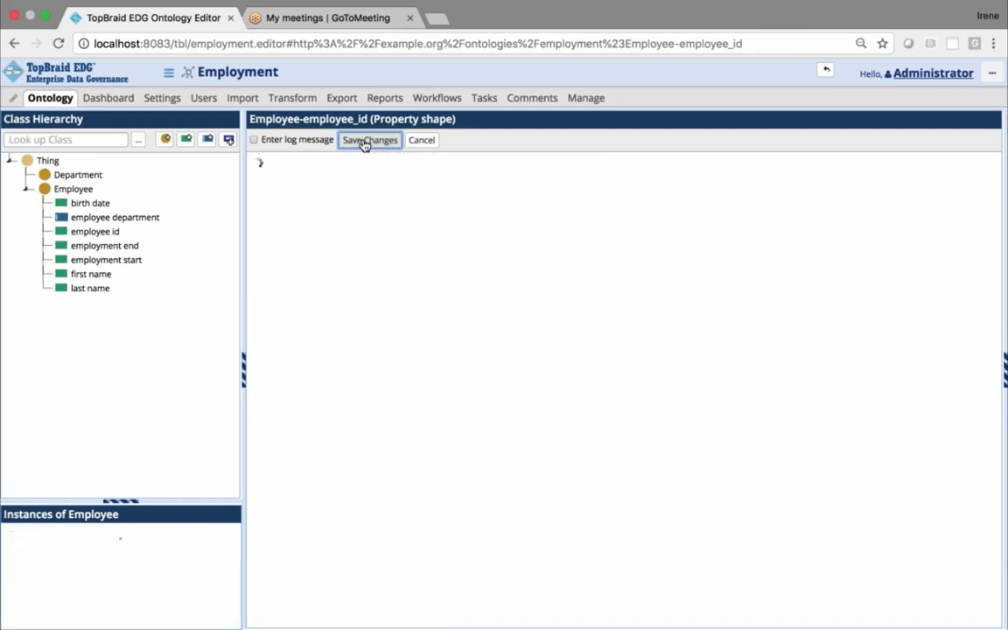
Examine the Employee class's property shapes and its Relevant Properties Table of attributes and relationships
click(75, 189)
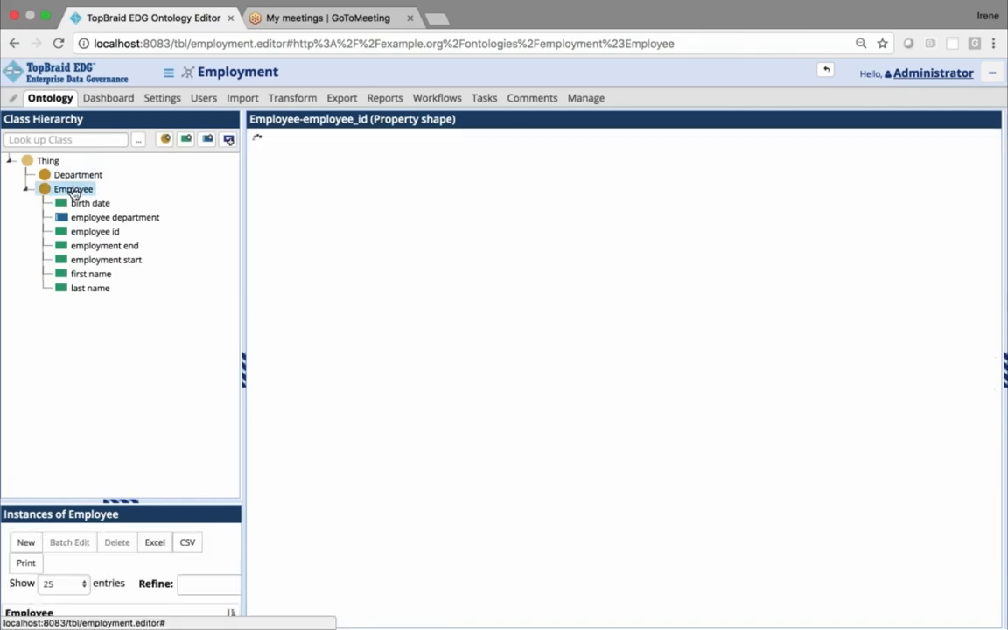
scroll(575, 339, down, 5)
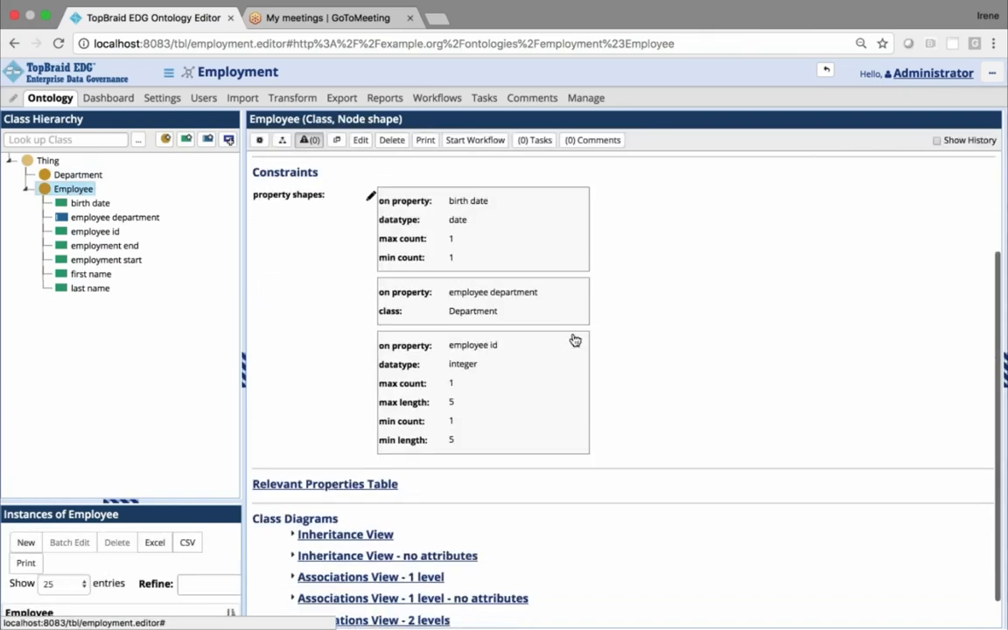
scroll(575, 340, up, 2)
scroll(576, 339, up, 1)
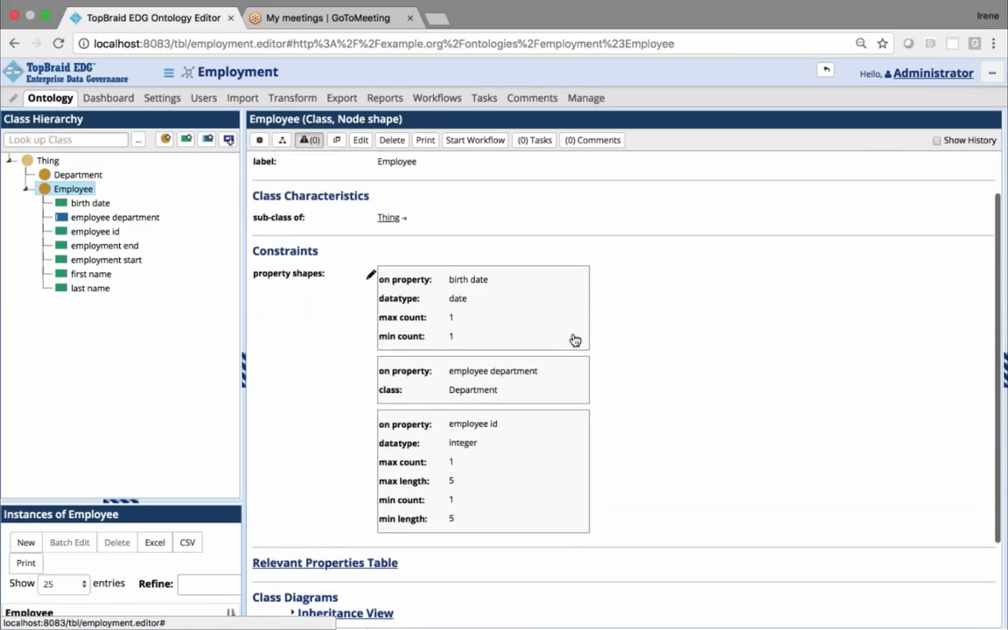
click(327, 564)
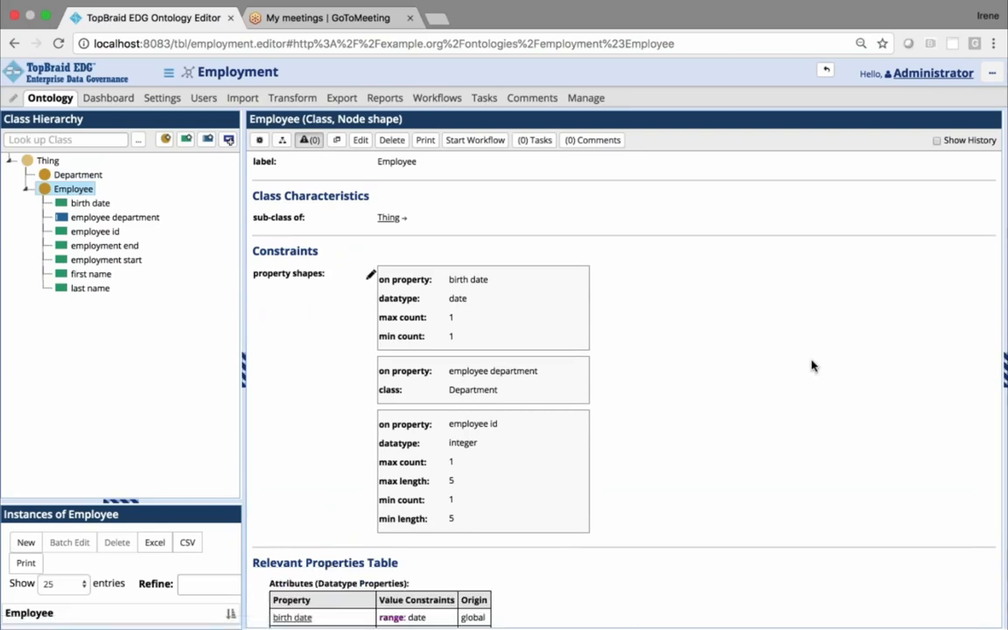
scroll(782, 333, down, 5)
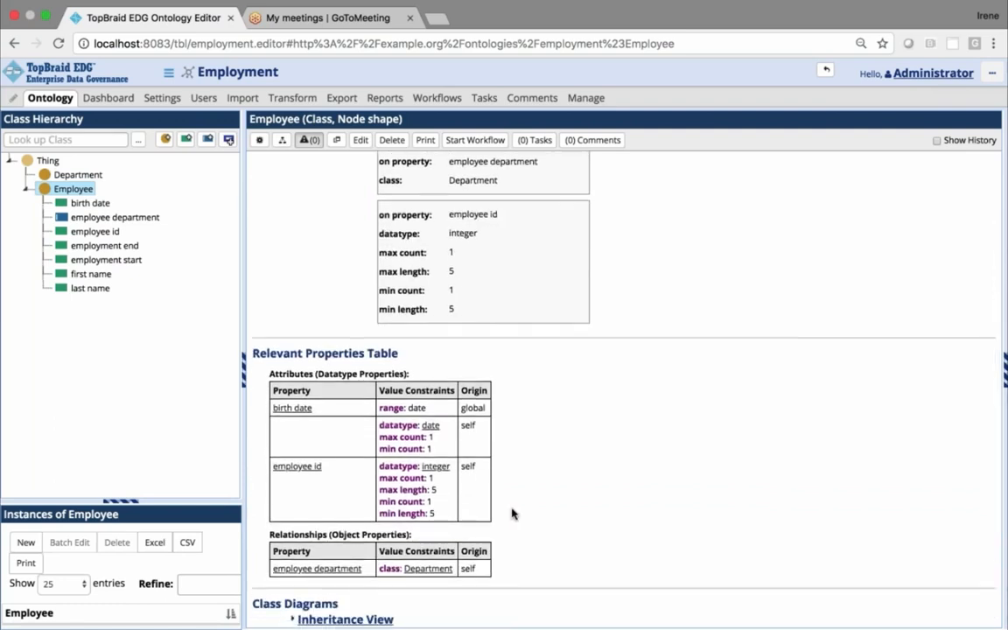
scroll(547, 444, down, 1)
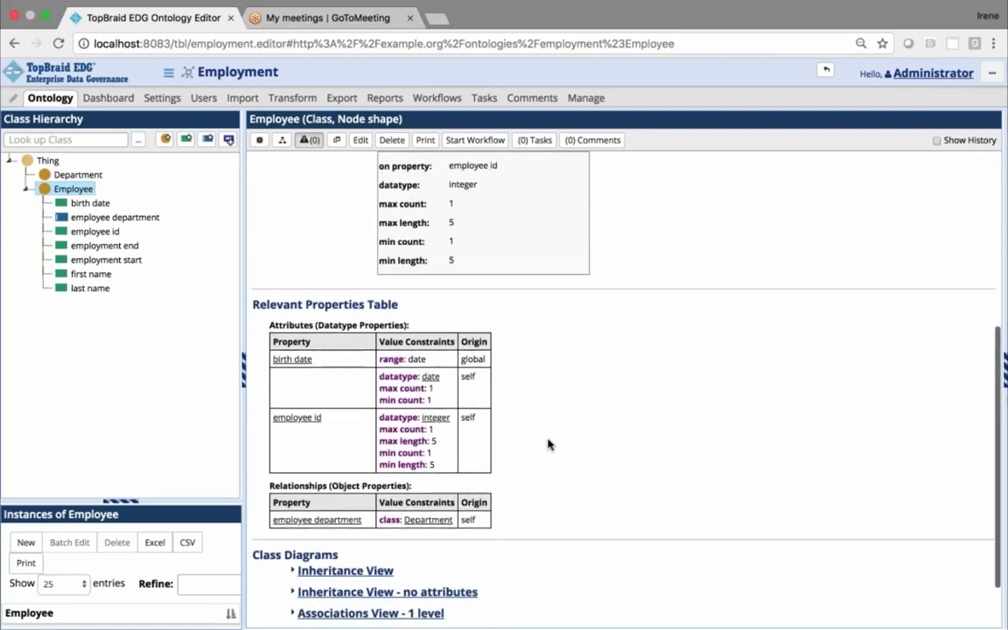
scroll(548, 444, down, 1)
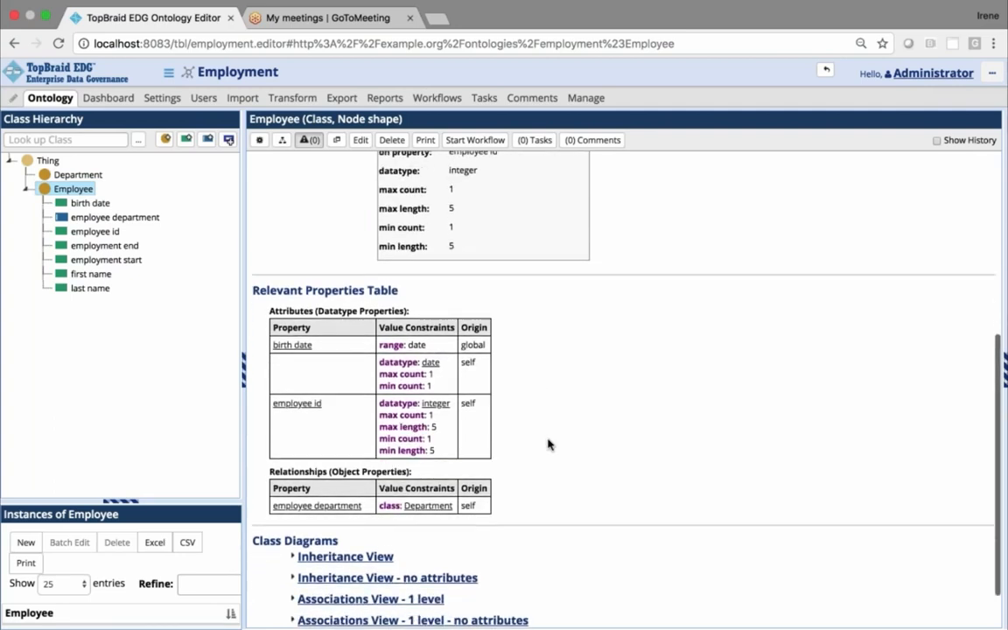
scroll(575, 365, down, 3)
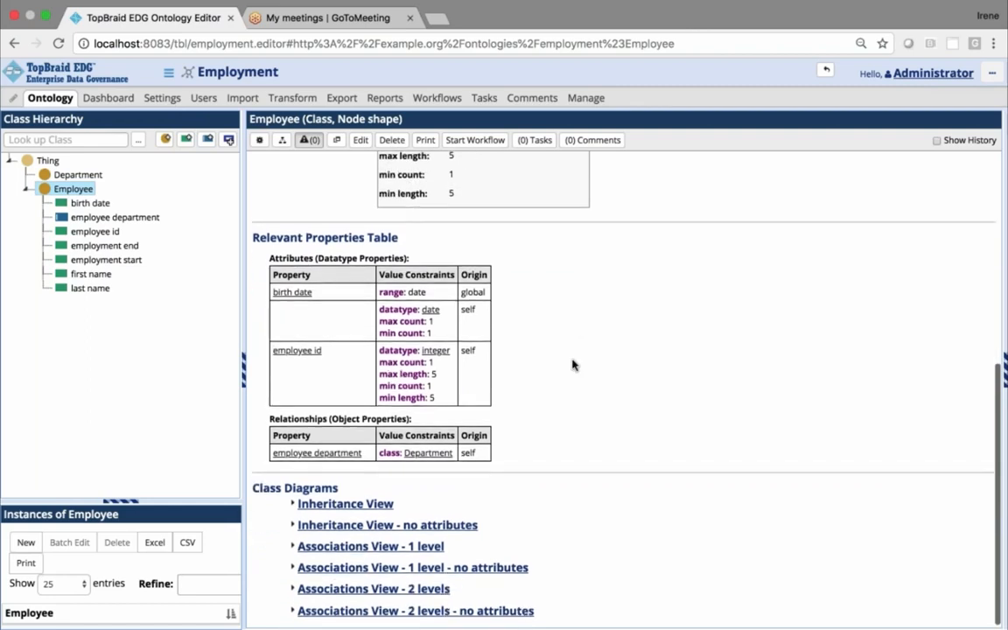
scroll(577, 423, up, 6)
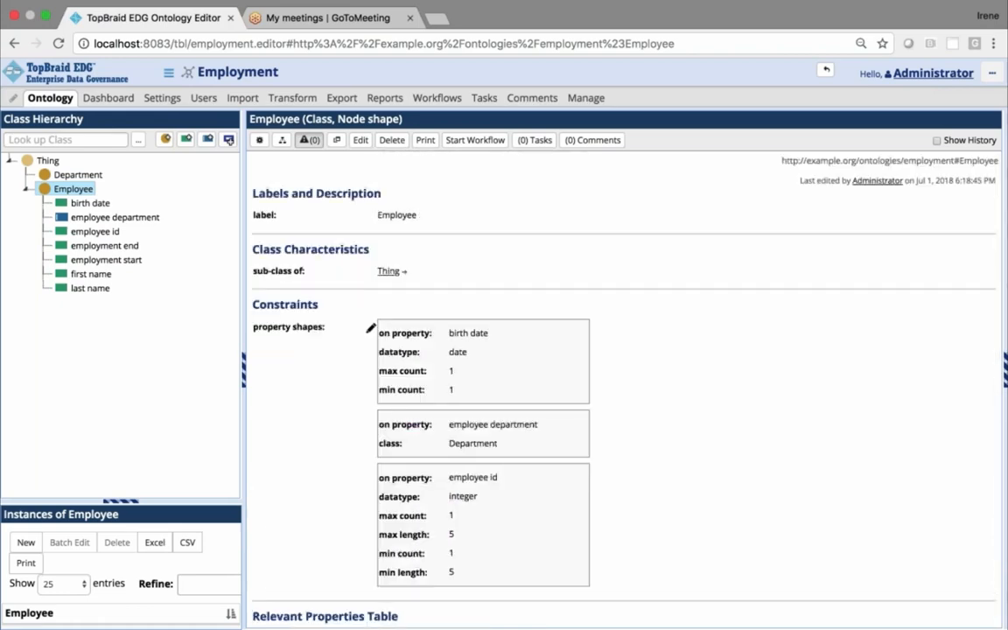
Display the one-level associations class diagram, including attributes, for the Employee class
scroll(578, 377, down, 6)
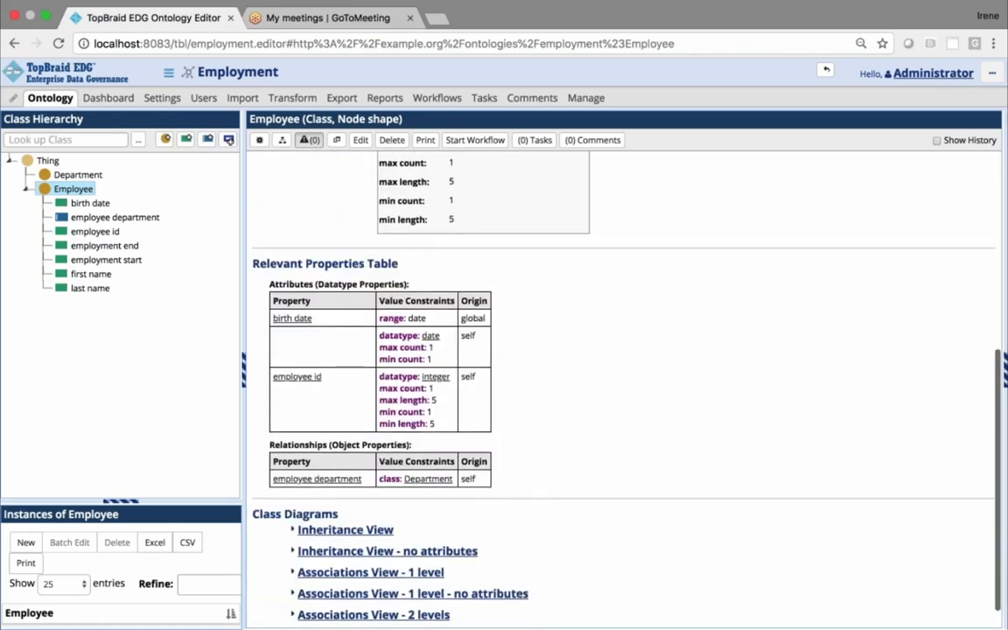
click(378, 543)
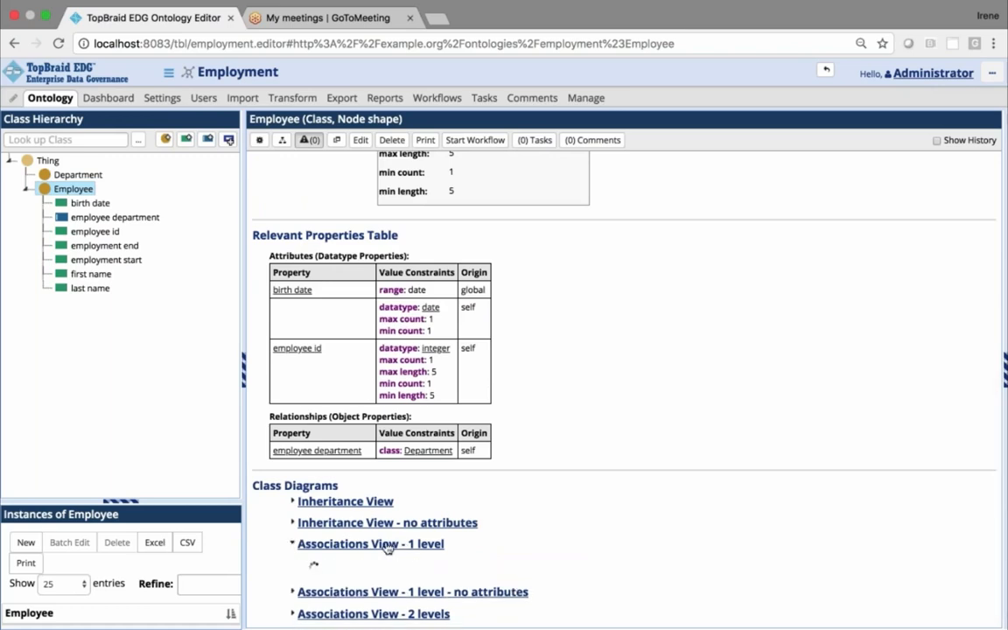
scroll(637, 356, down, 4)
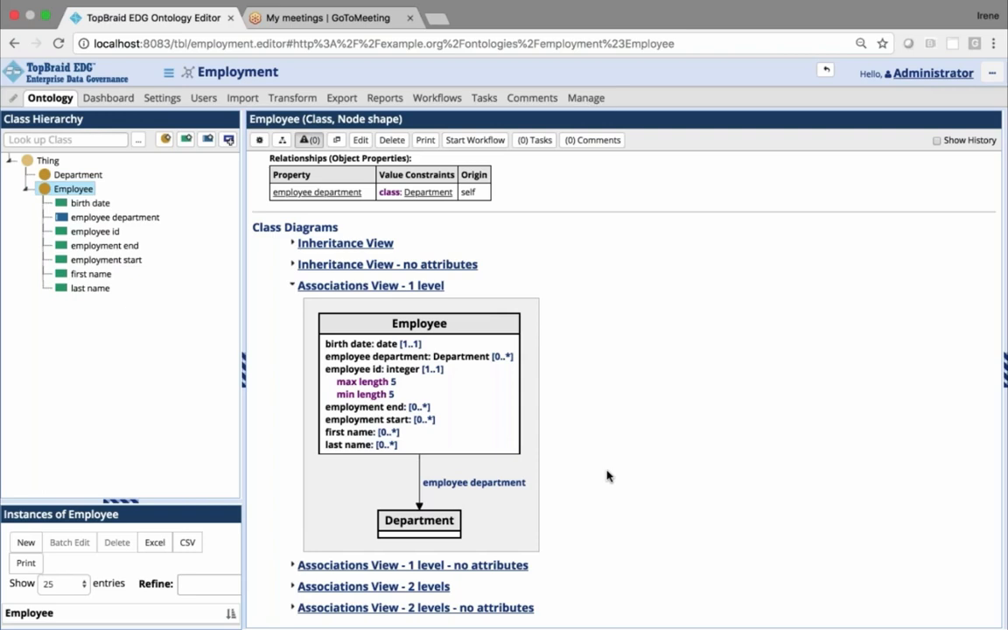
Create a new instance of the Employee class labelled "employee 1"
drag(244, 367, 334, 367)
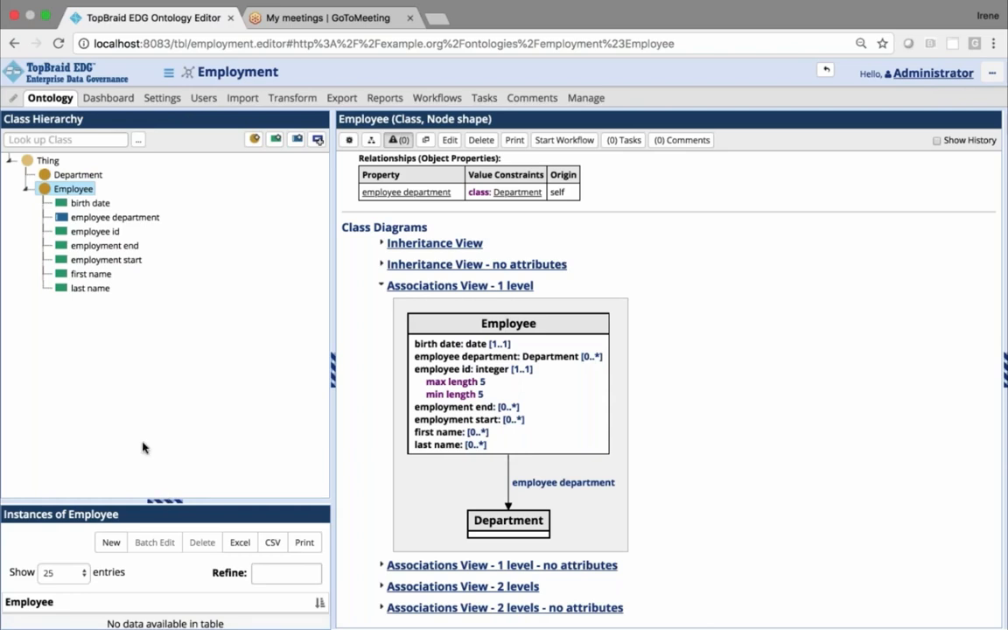
click(110, 543)
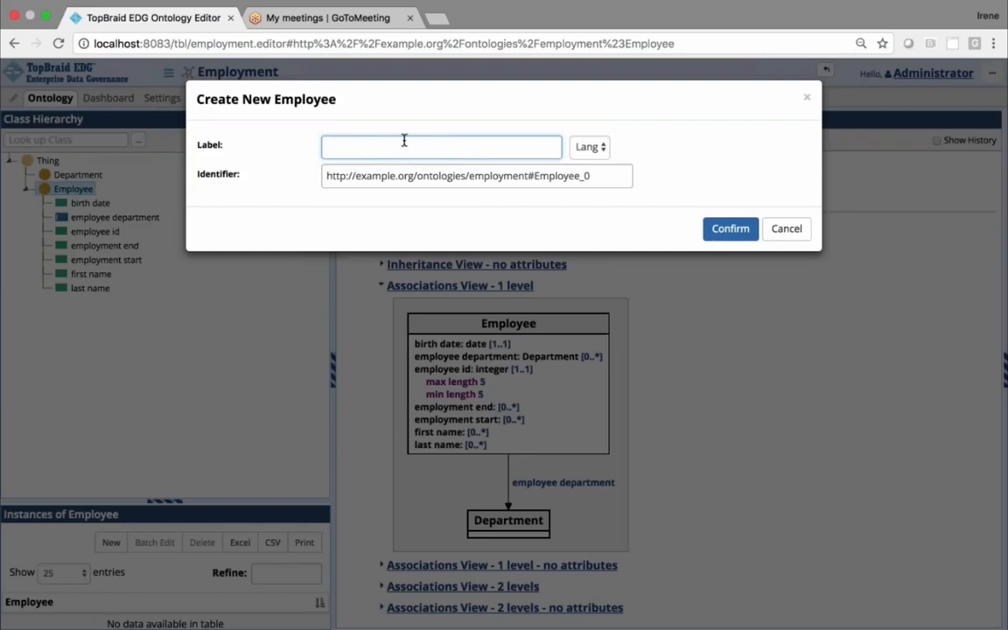
text(employee 1)
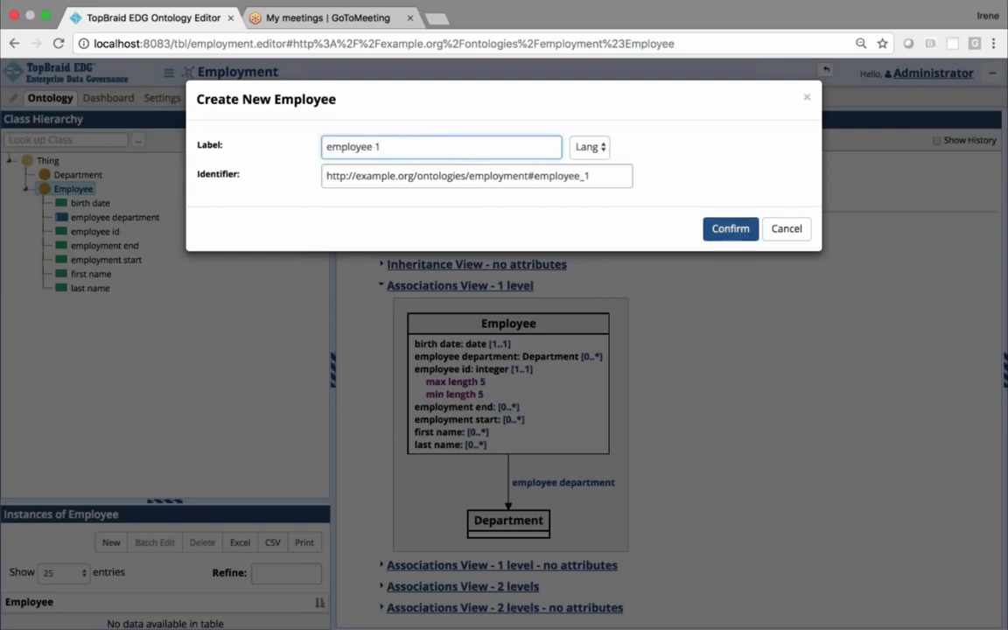
click(721, 237)
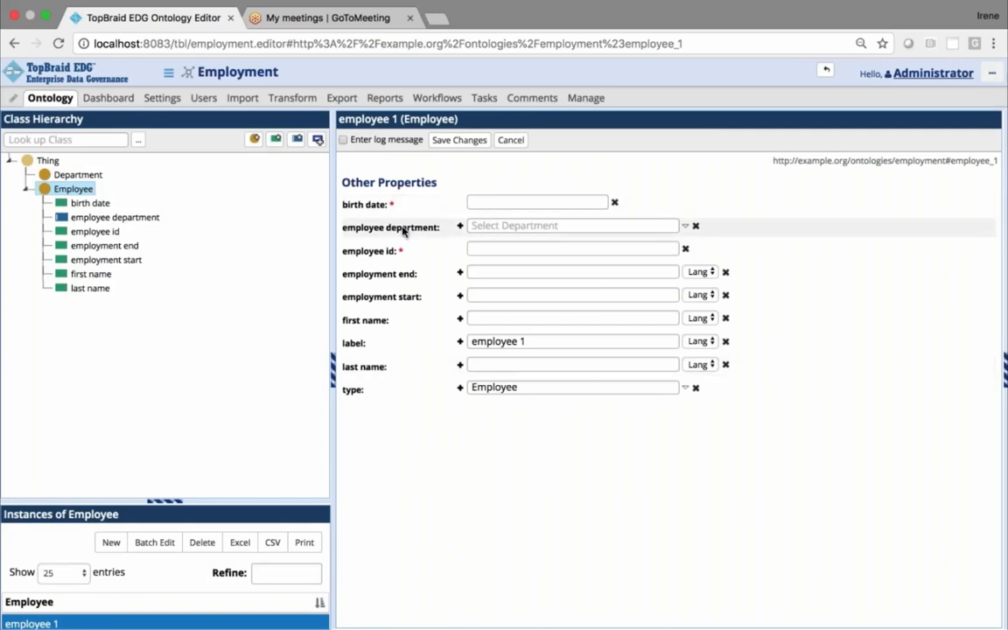
click(499, 225)
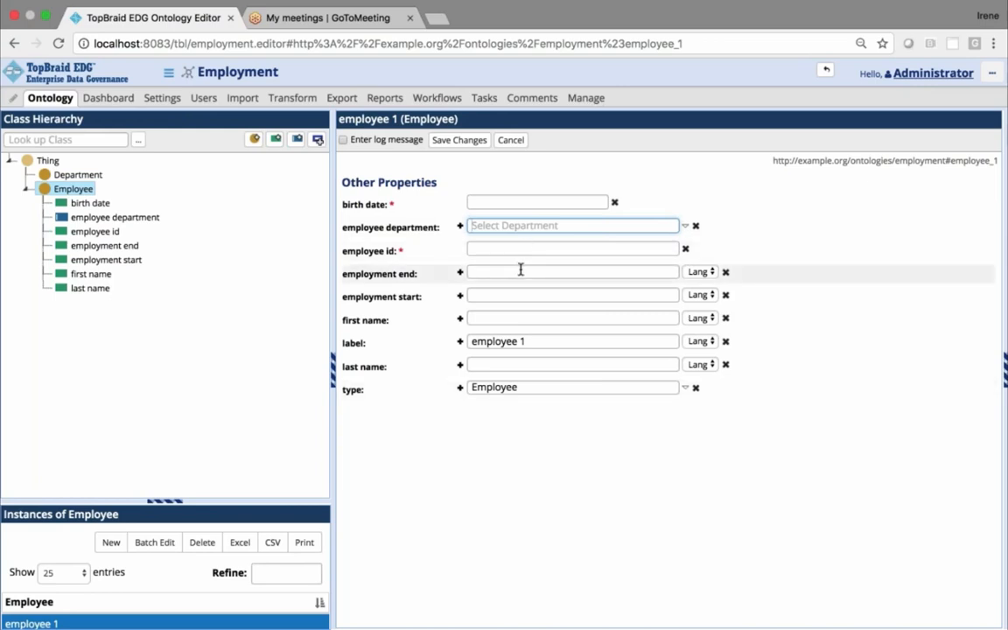
click(508, 203)
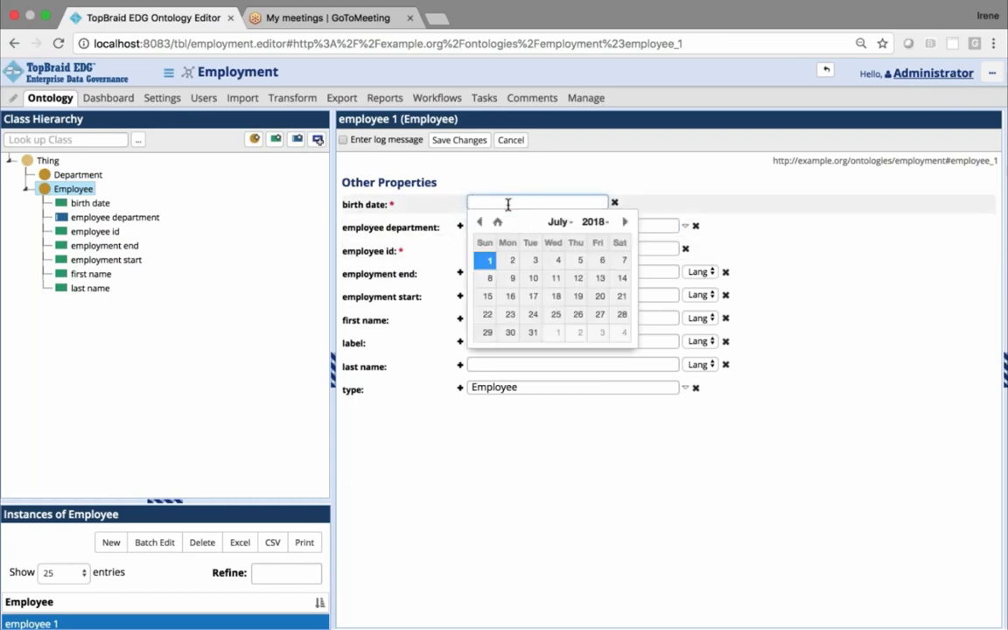
click(479, 222)
click(478, 222)
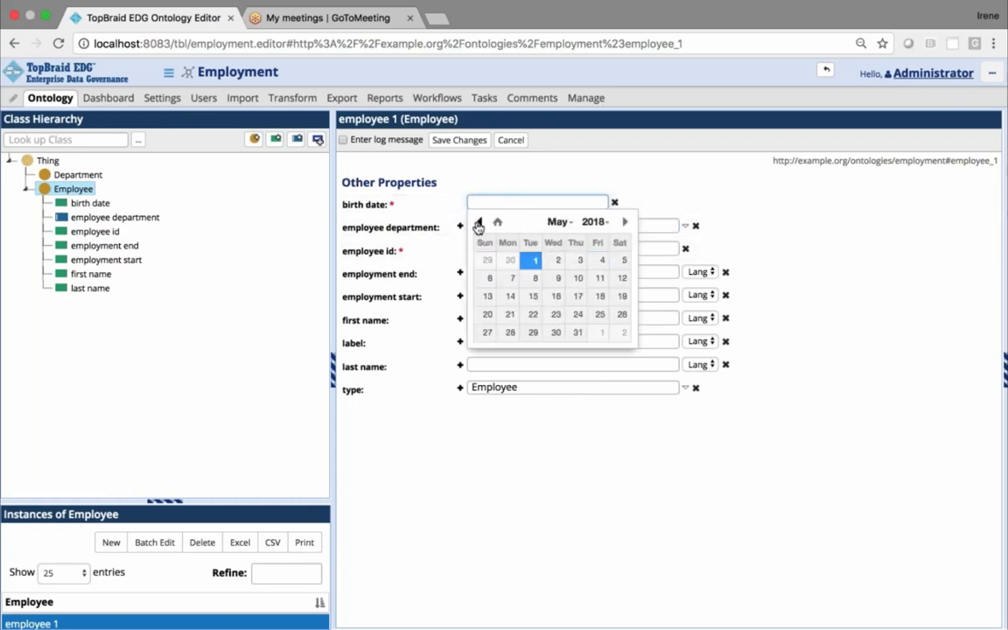
click(479, 223)
click(479, 222)
click(478, 222)
click(478, 223)
click(479, 223)
click(479, 222)
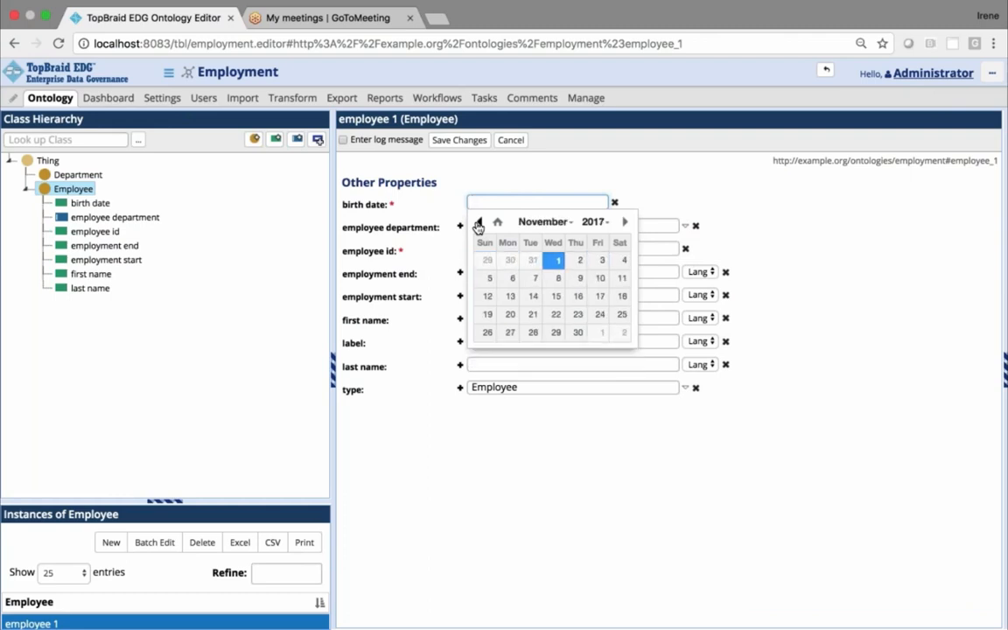
click(479, 222)
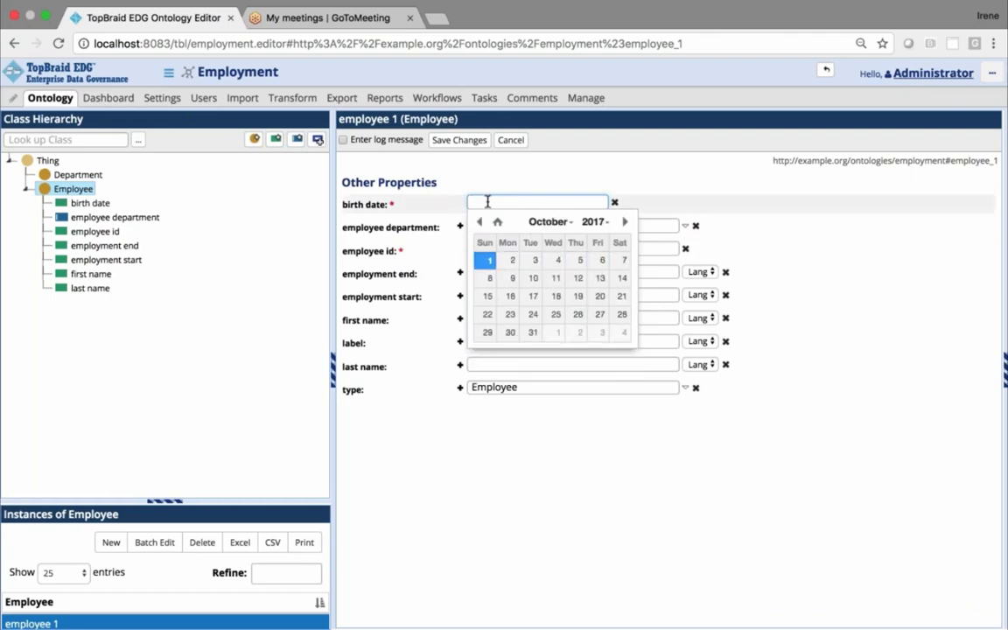
click(488, 202)
Enter the date of birth for employee 1 and save the instance with its employee id left empty, accepting the validation violation
click(477, 202)
click(487, 259)
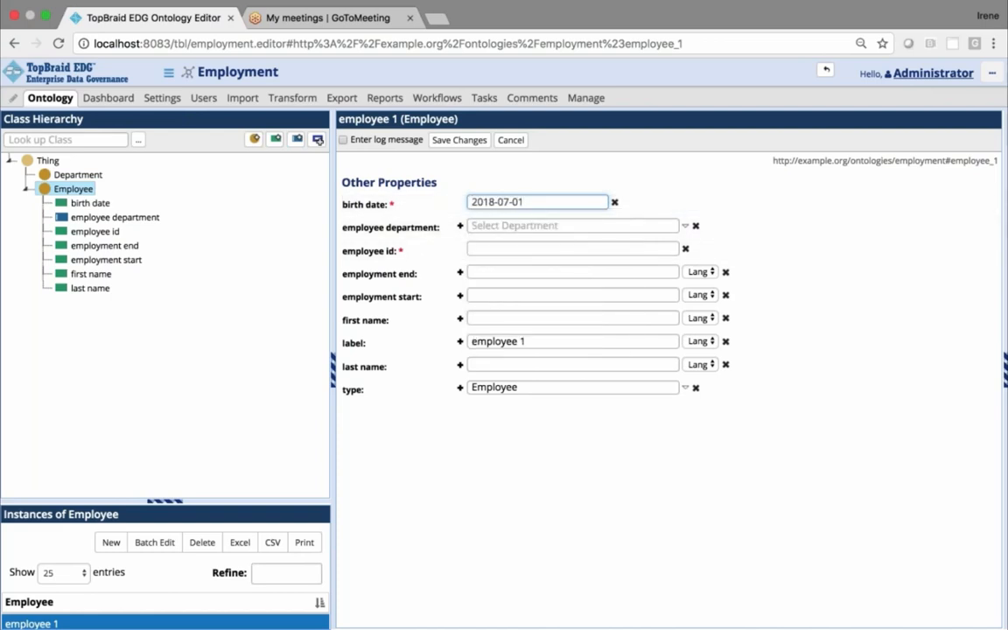
click(482, 201)
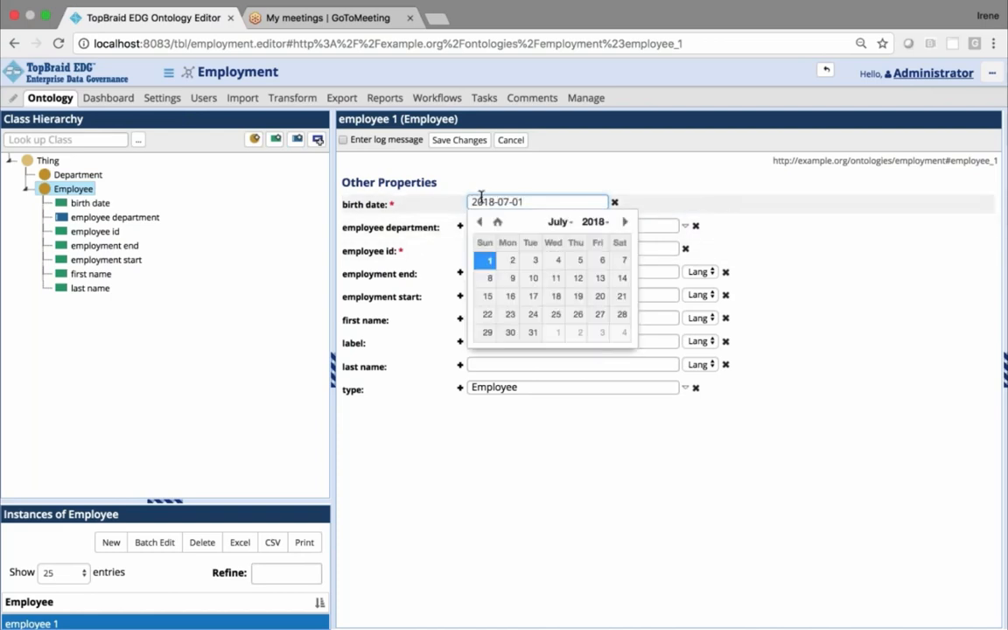
drag(473, 200, 488, 199)
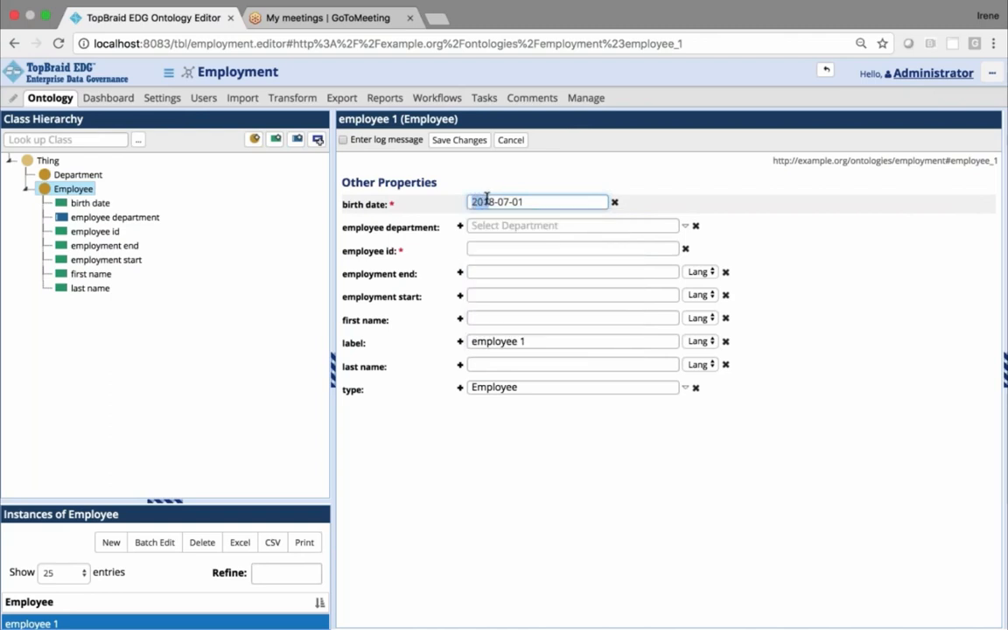
text(1)
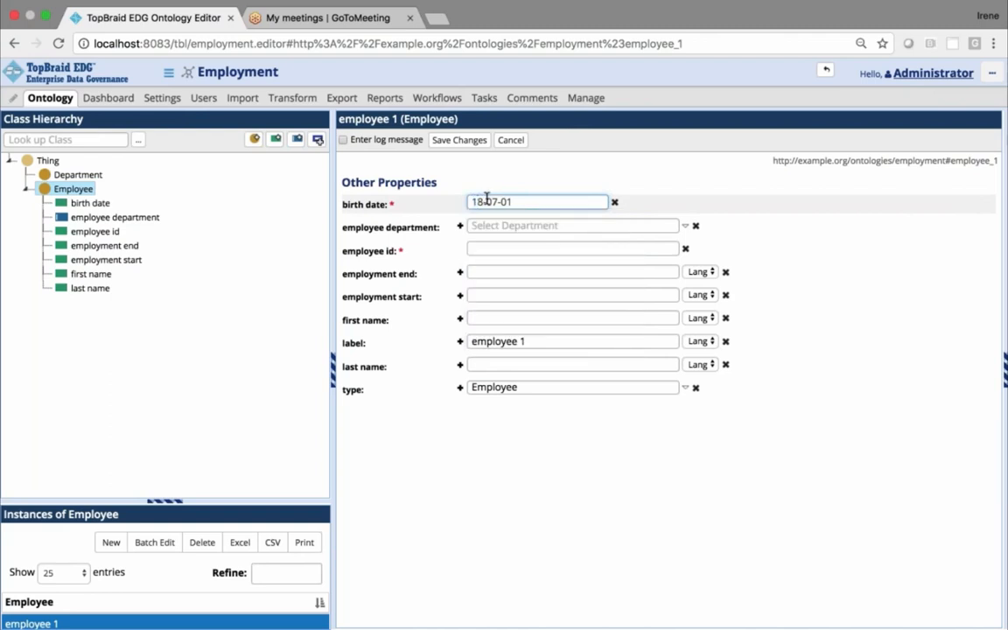
text(988)
click(460, 140)
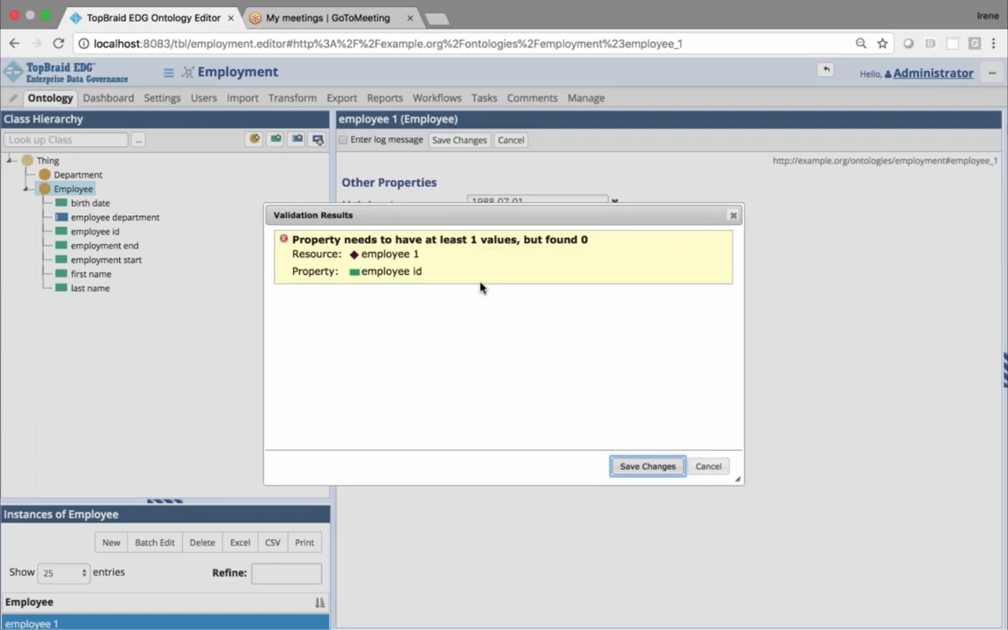
click(648, 465)
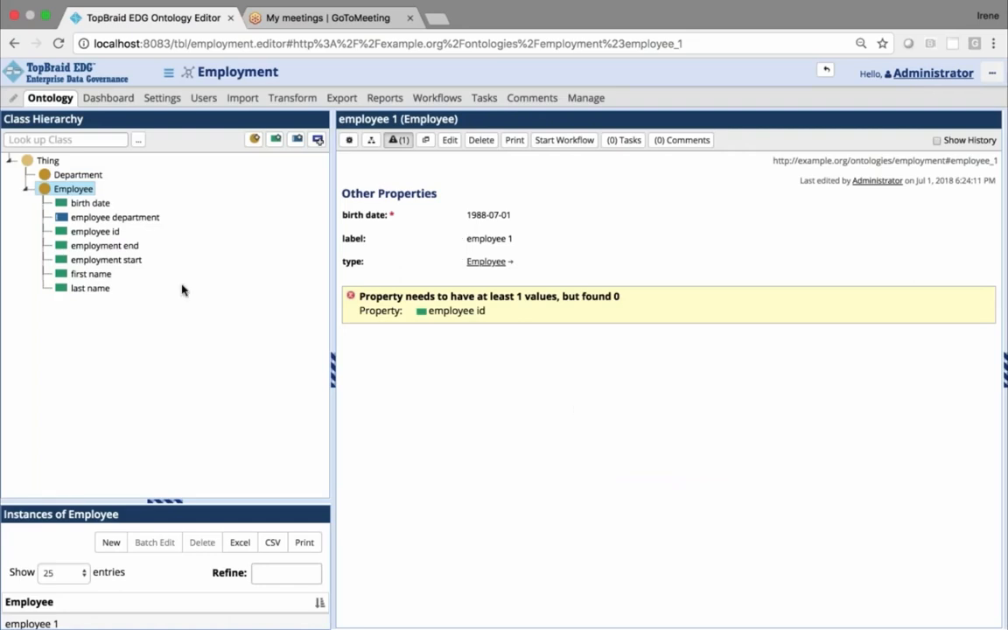
Create a property group labelled "Personal Information" and assign it to the Employee class's employee id property shape
click(72, 191)
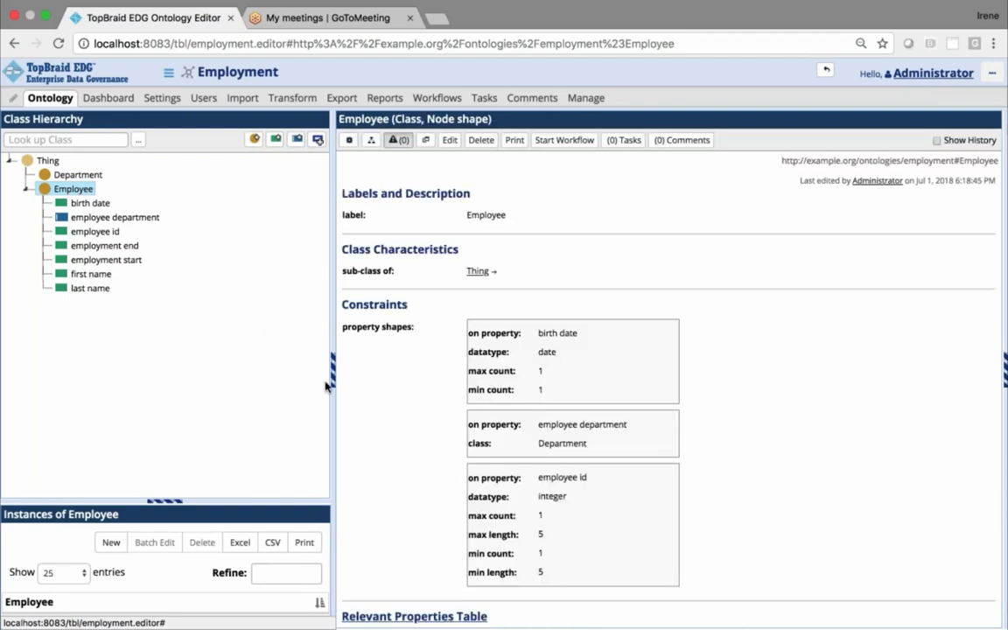
drag(326, 386, 255, 346)
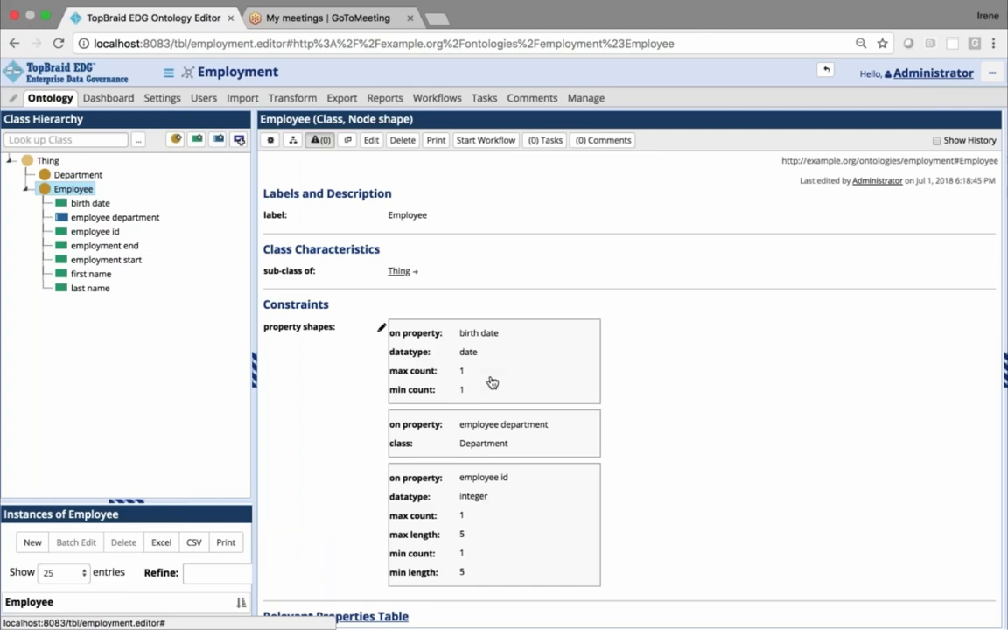
click(496, 517)
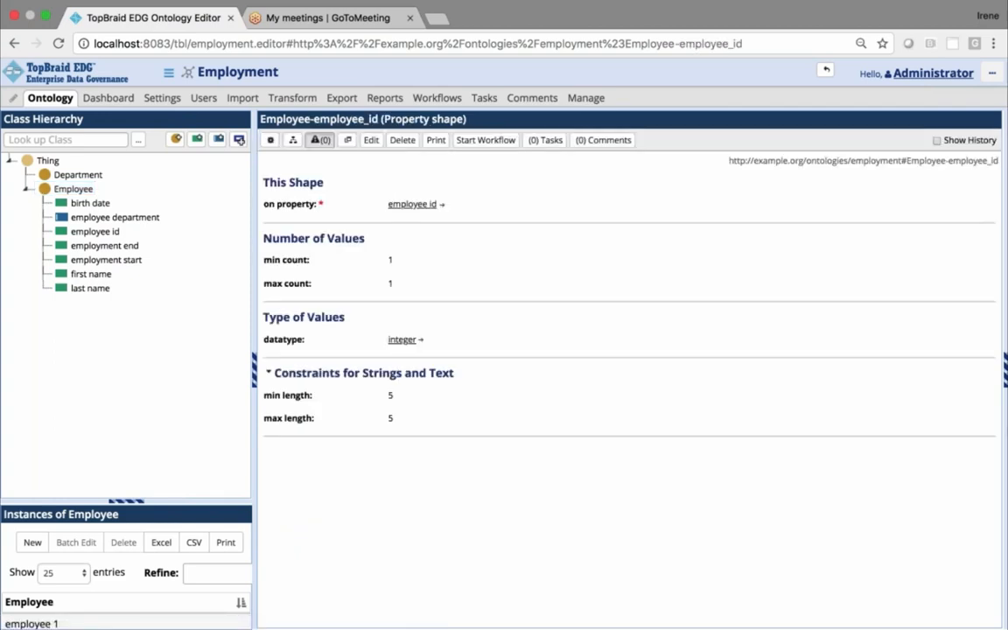
click(371, 142)
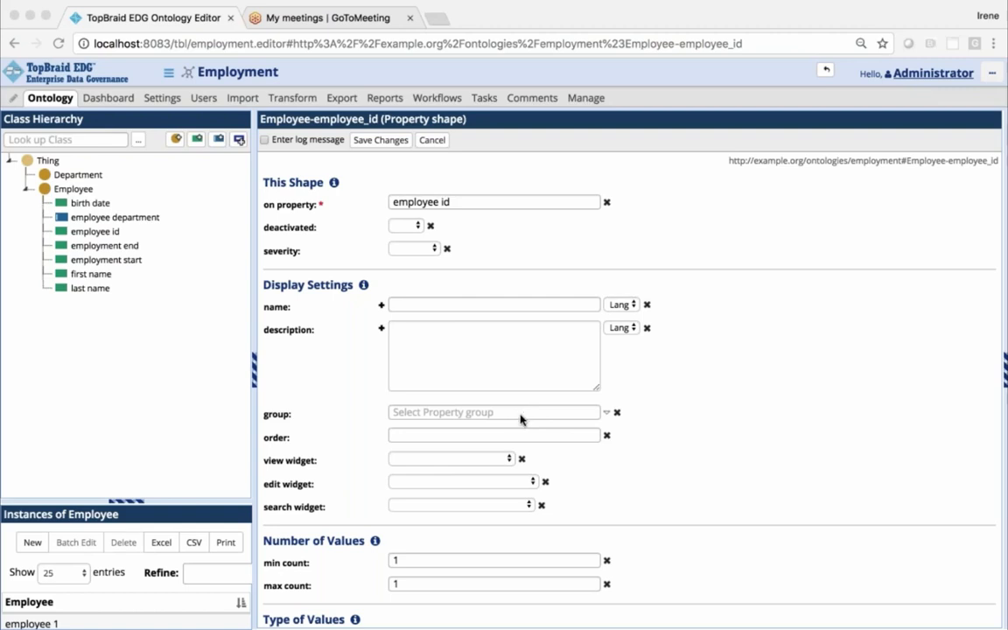
click(606, 414)
click(568, 426)
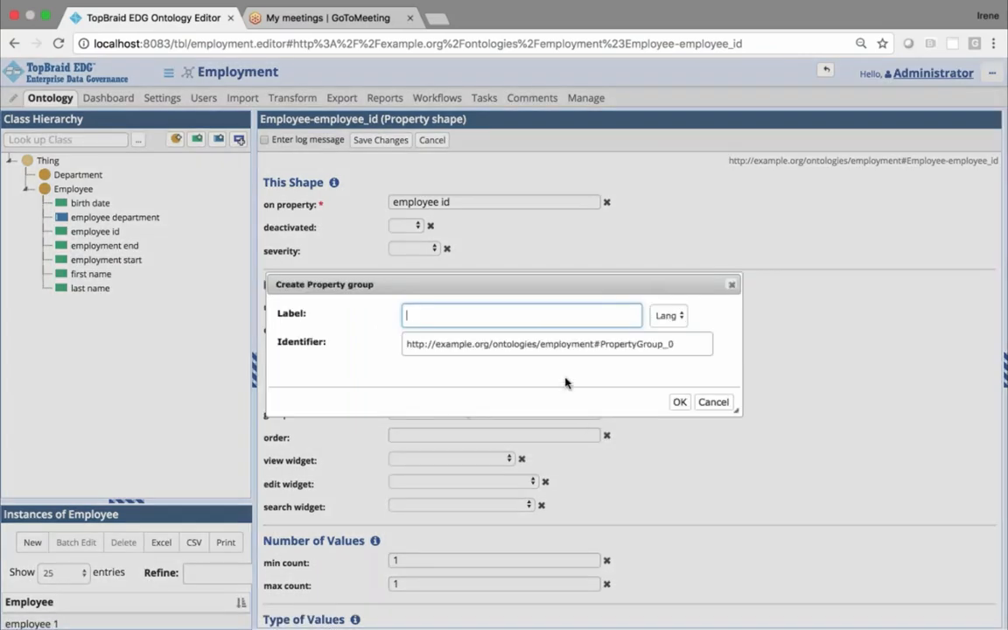
text(Person)
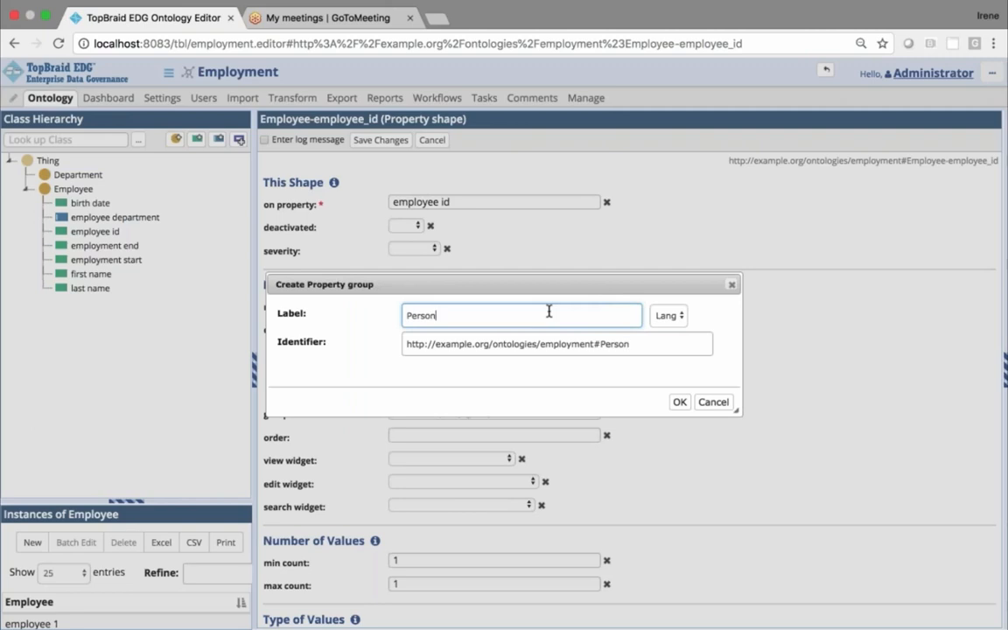
text(al Information)
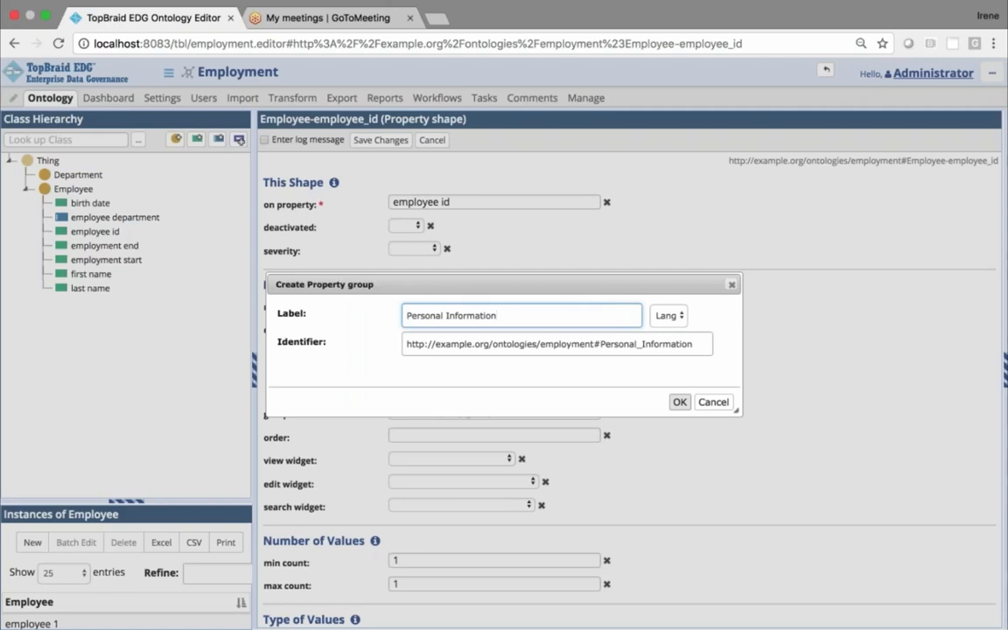
key(Return)
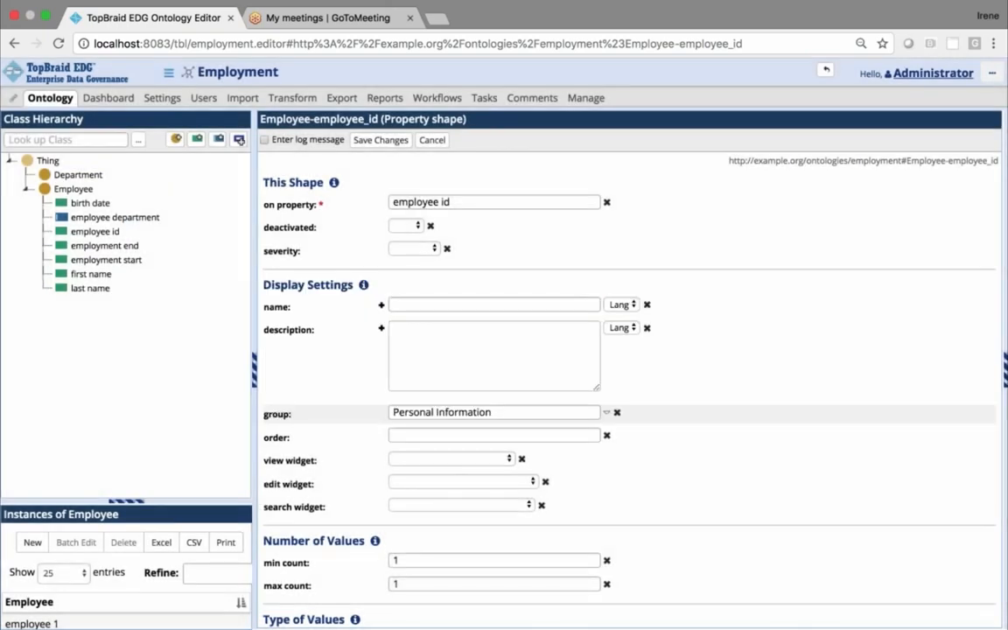
Set the display order of the employee id property shape to 1 and save the shape
click(477, 435)
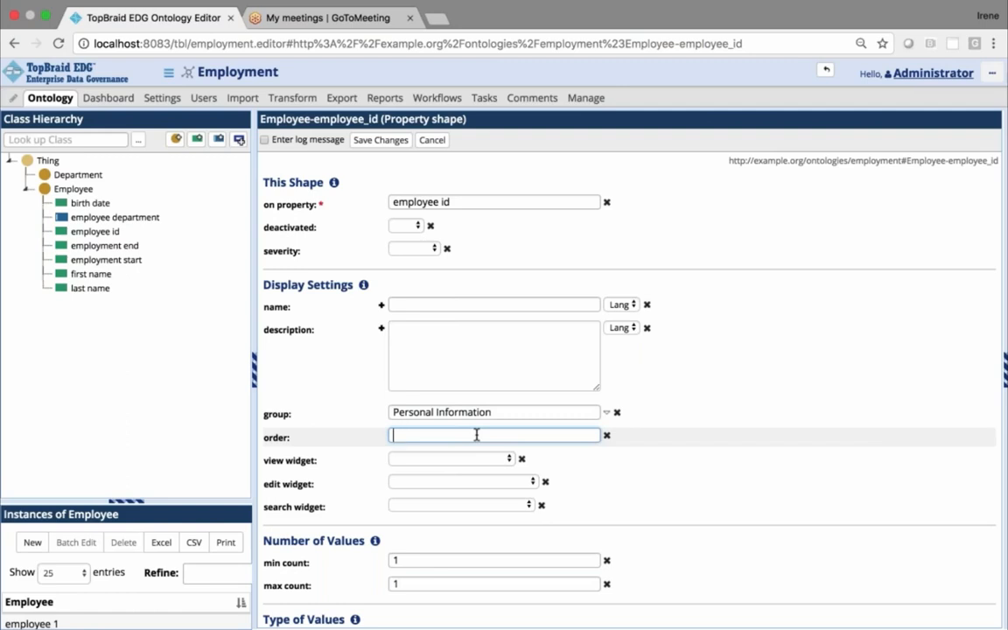
text(1)
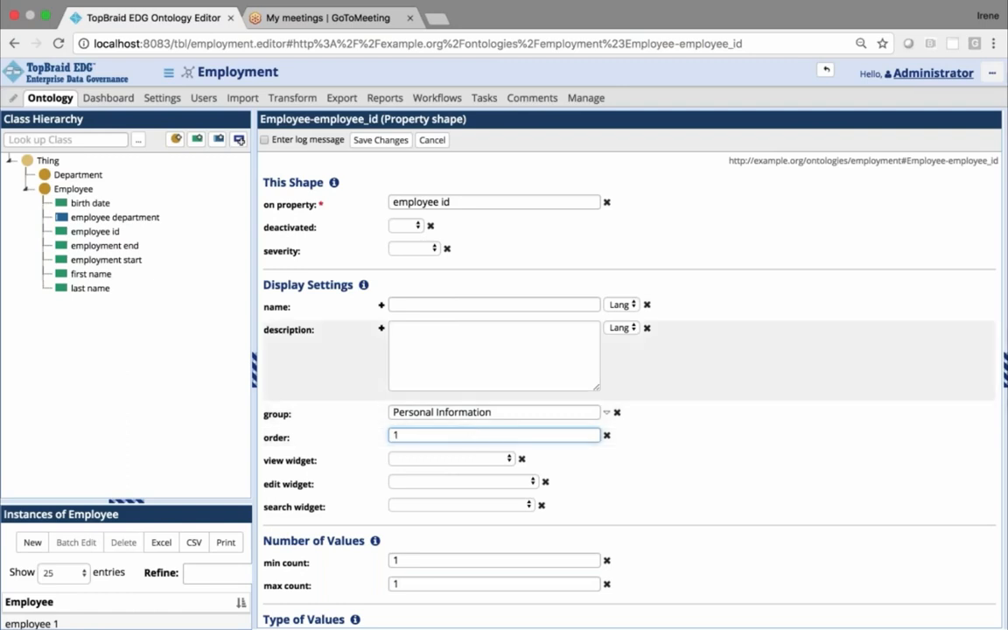
click(378, 142)
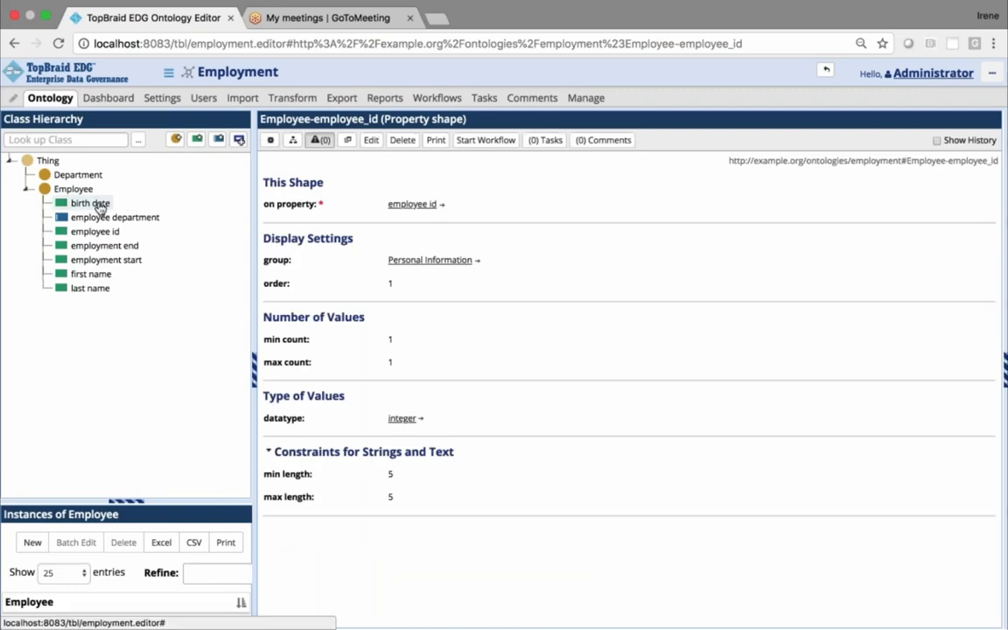
Assign the Employee class's birth date property shape to the Personal Information group with order 5, and save it
click(100, 207)
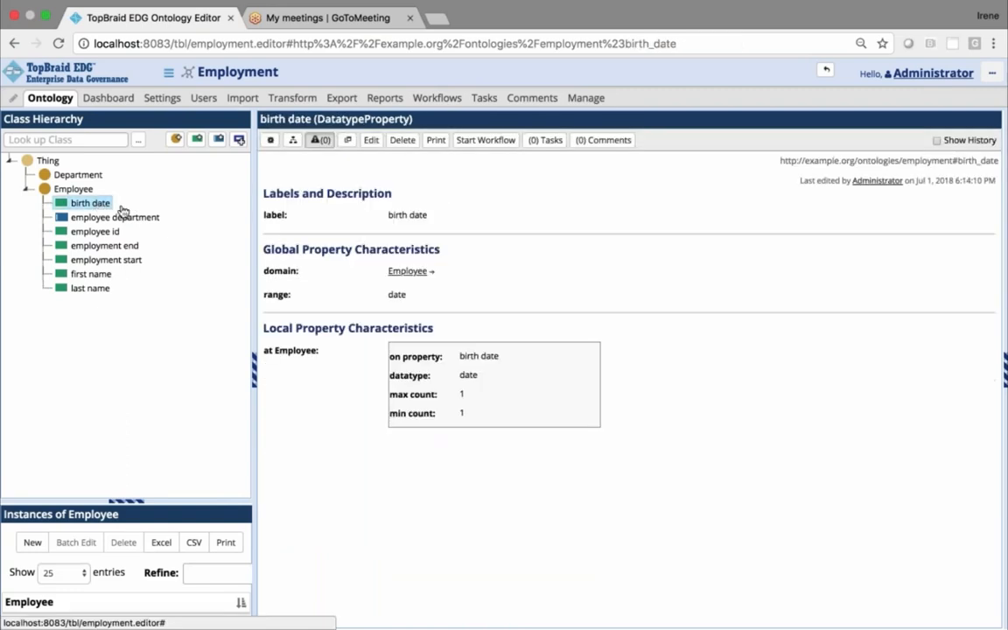
click(474, 393)
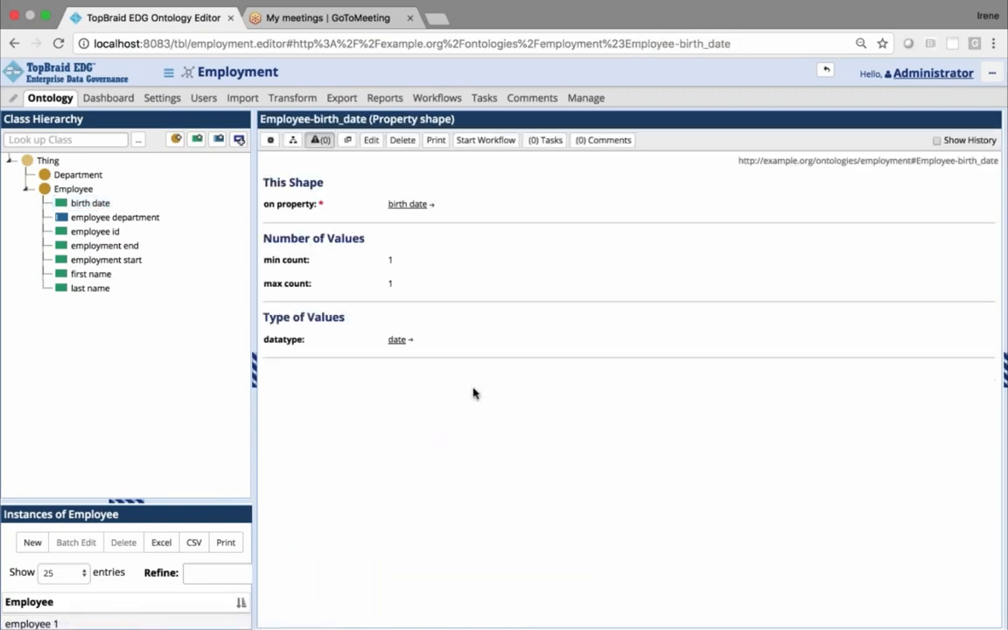
click(371, 141)
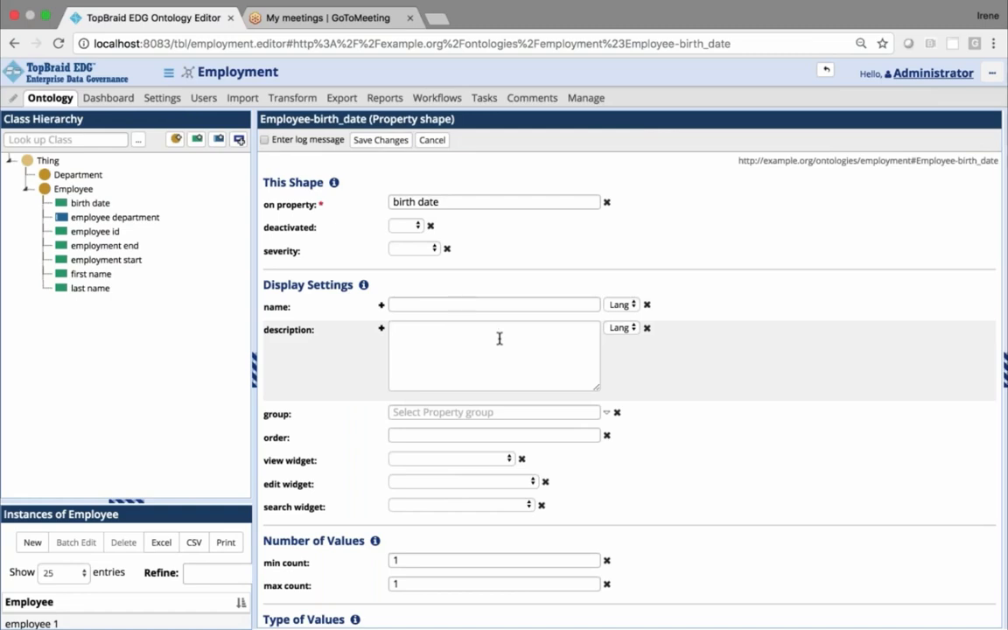
click(498, 413)
text(pe)
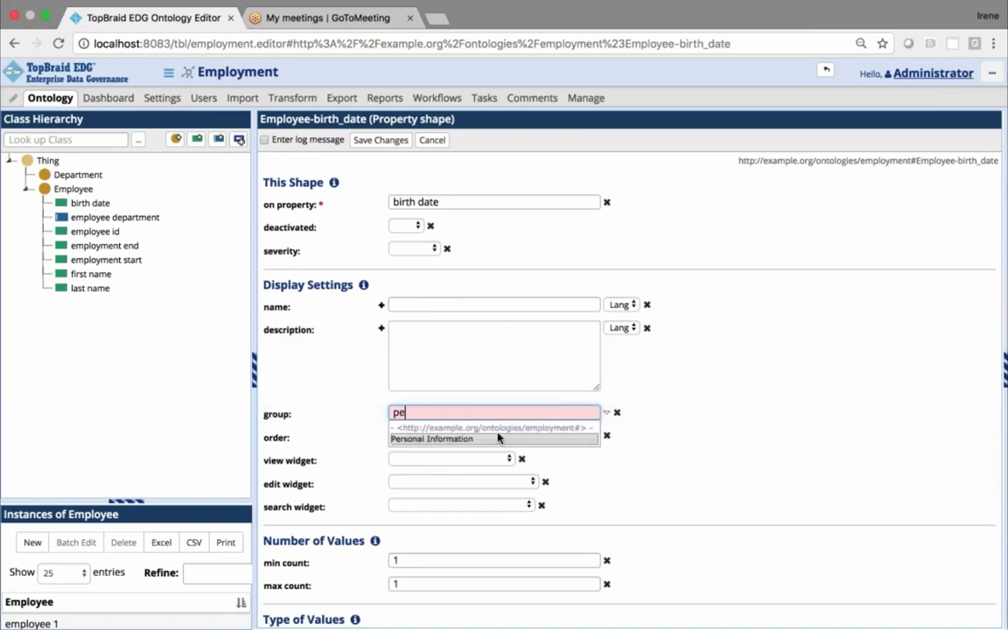
click(504, 439)
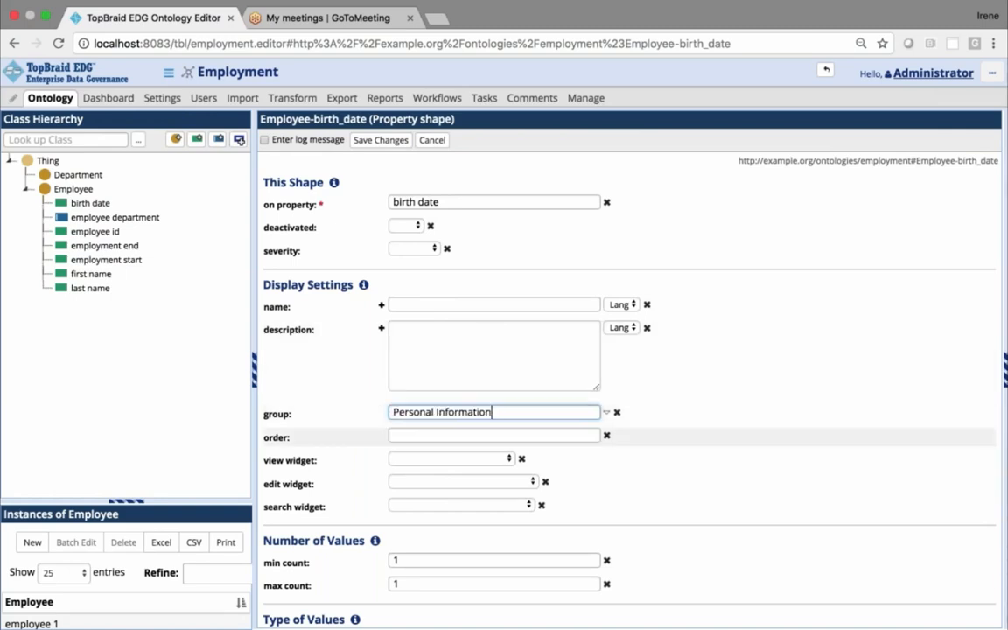
click(474, 434)
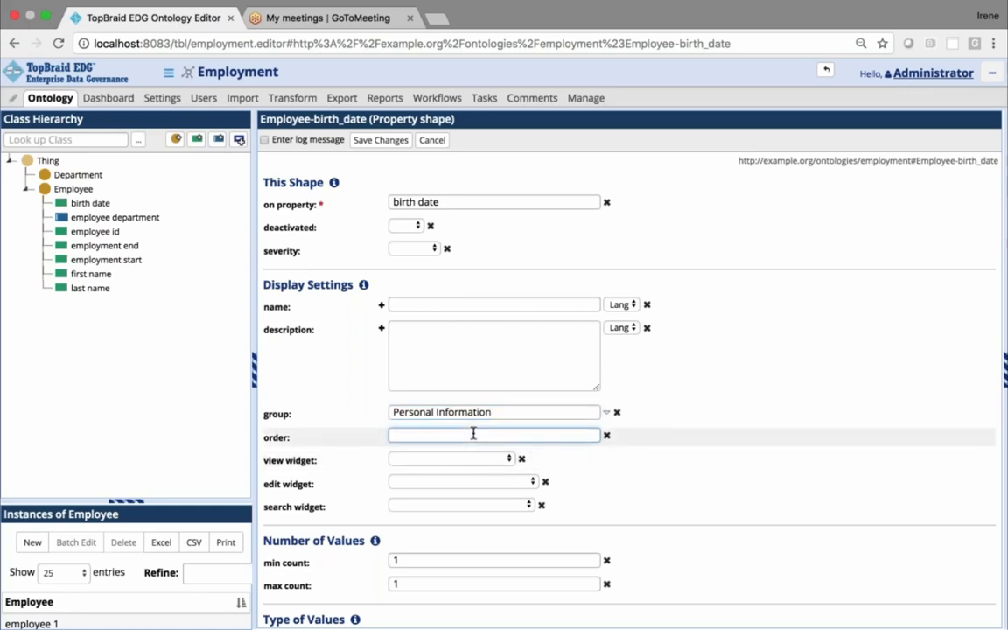
text(5)
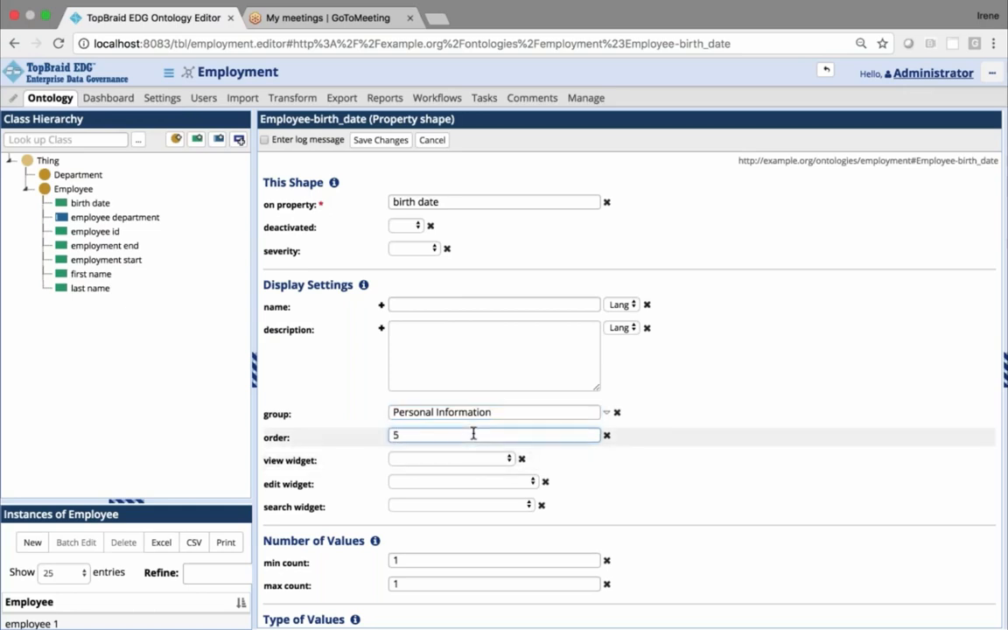
click(375, 140)
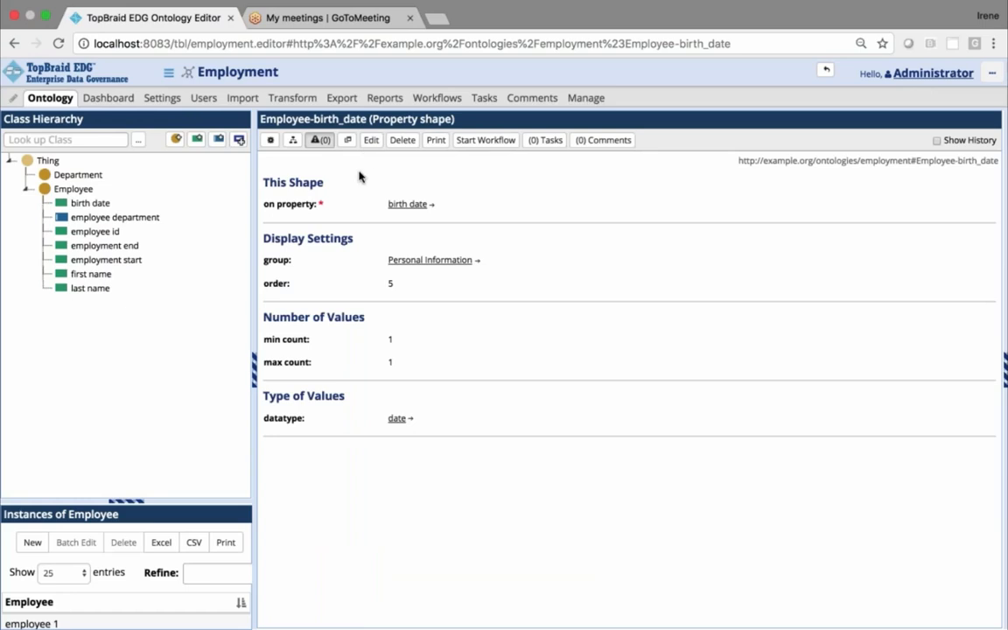
Review the Employee class's property layout groups, and open the employee 1 instance to check its grouped layout
click(86, 190)
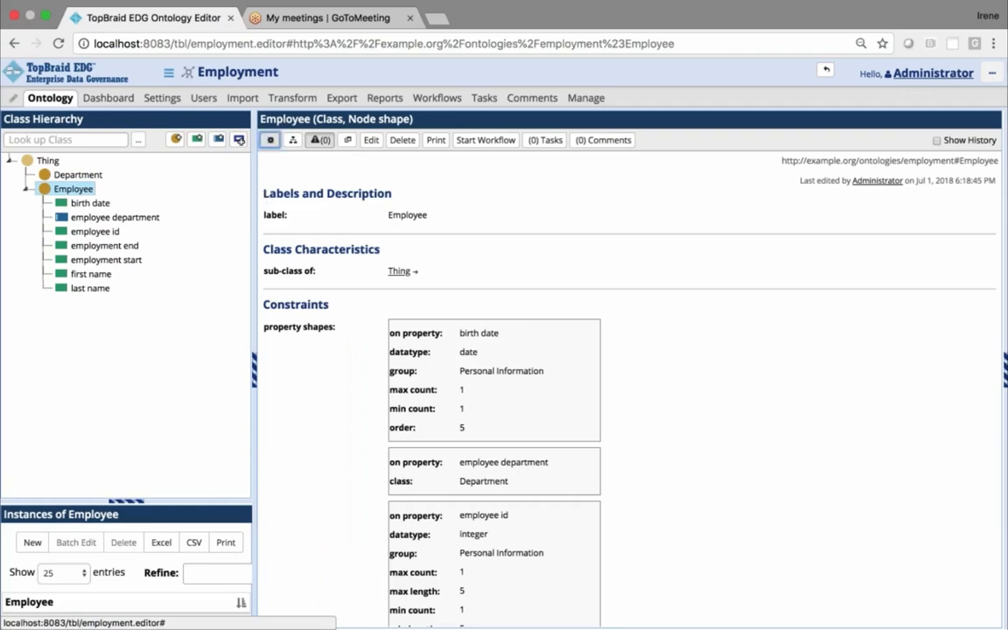
click(270, 140)
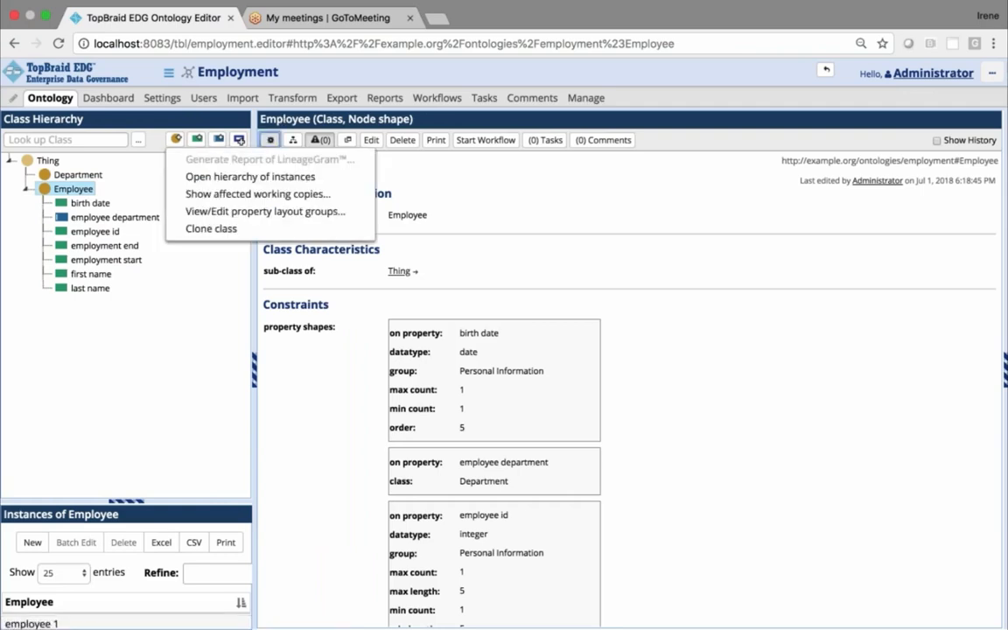
click(247, 213)
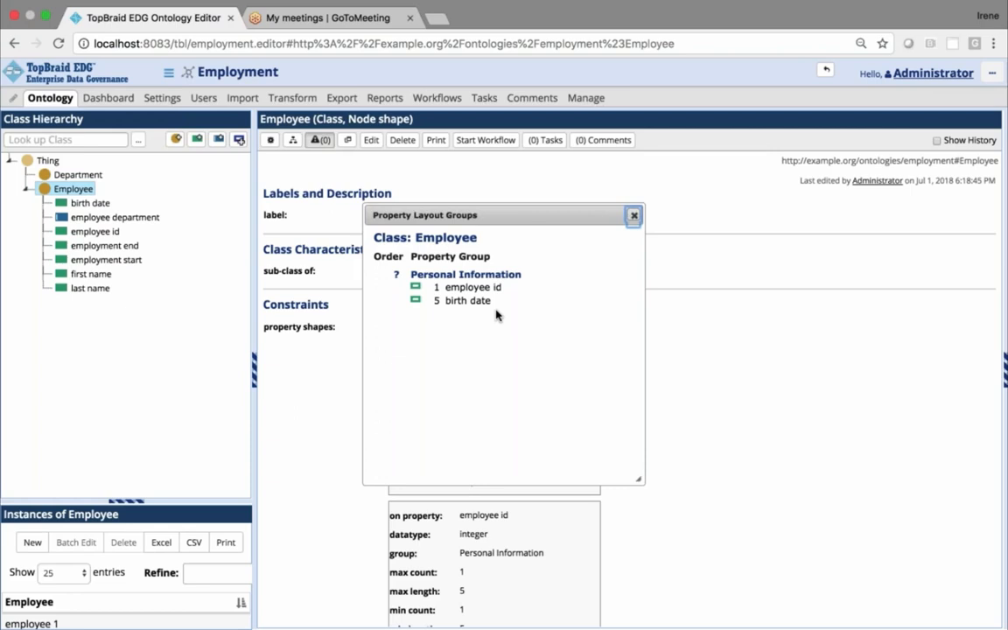
click(634, 216)
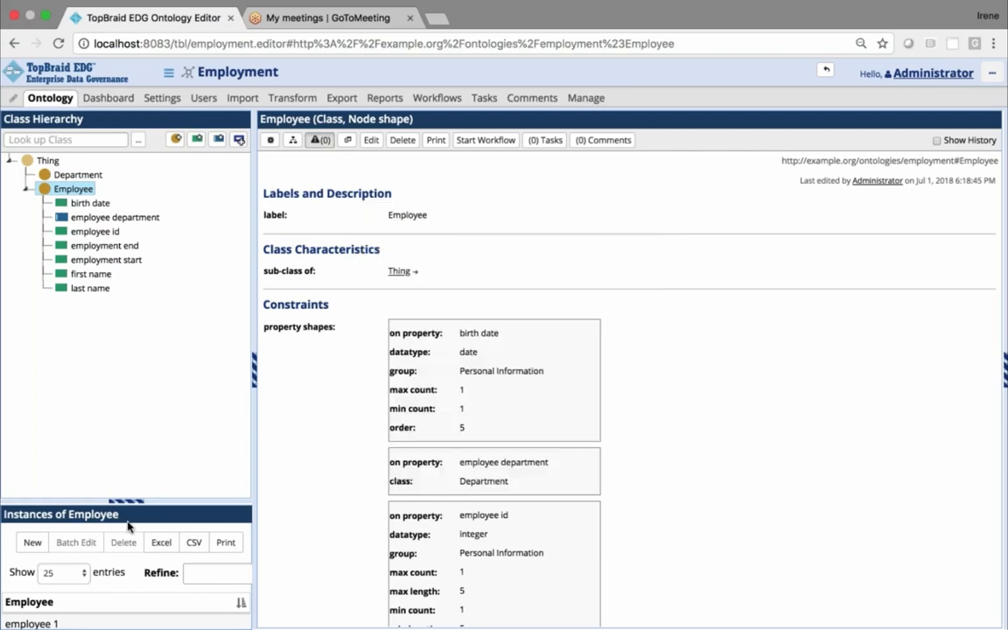
double_click(27, 623)
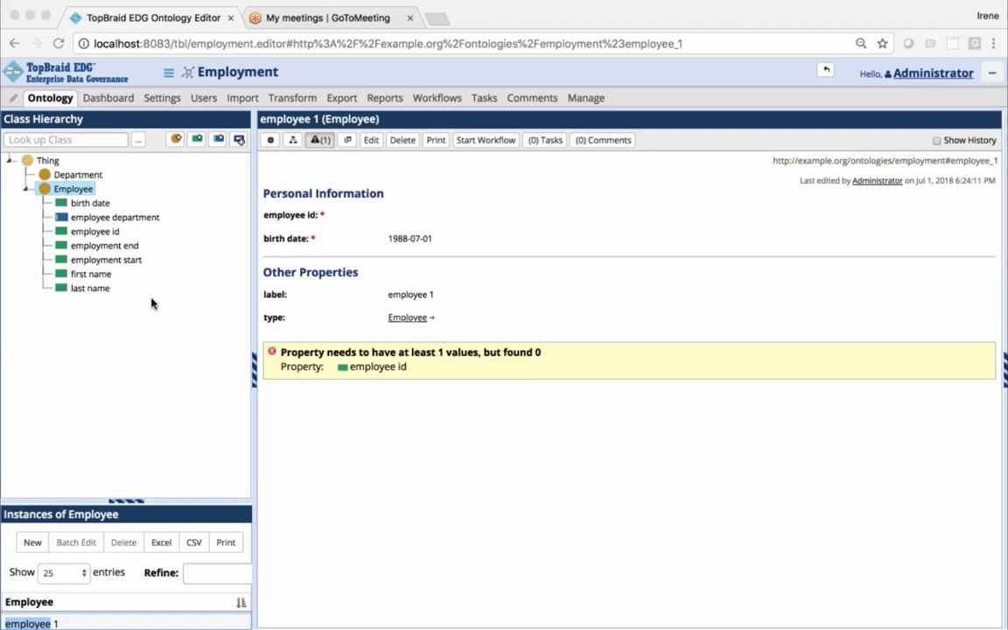
Set the employment start property's cardinality to at least one value required, save it, and check the Employee class's characteristics
click(109, 261)
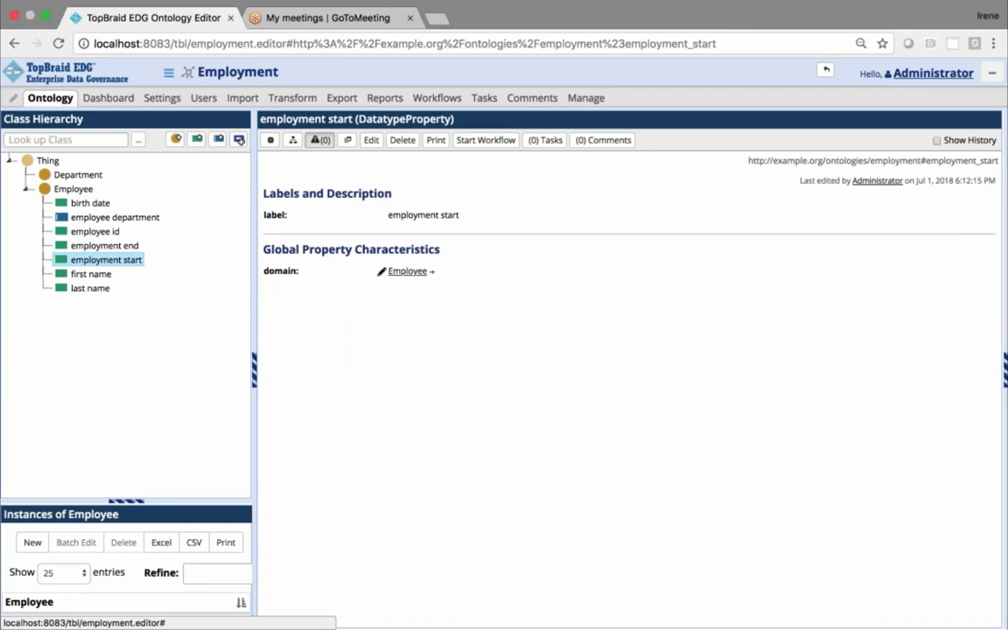
click(371, 141)
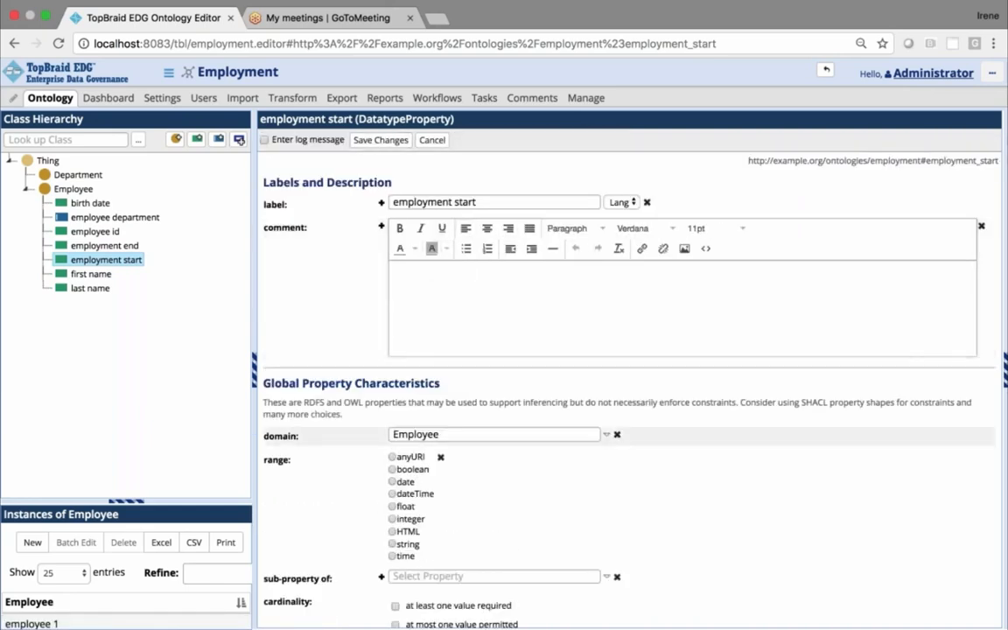
scroll(668, 353, down, 2)
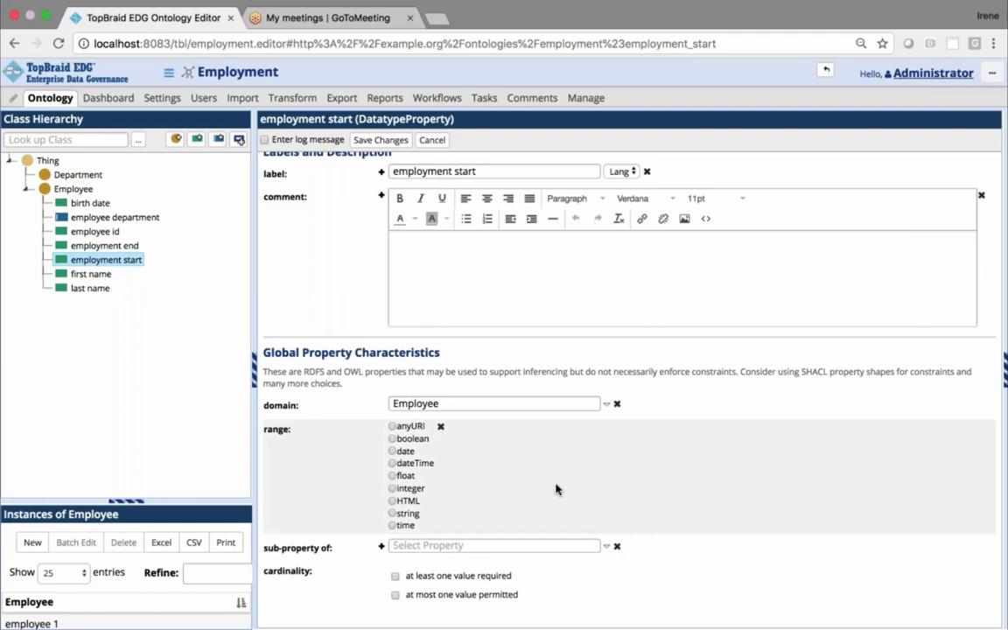
scroll(556, 489, down, 1)
scroll(556, 489, up, 1)
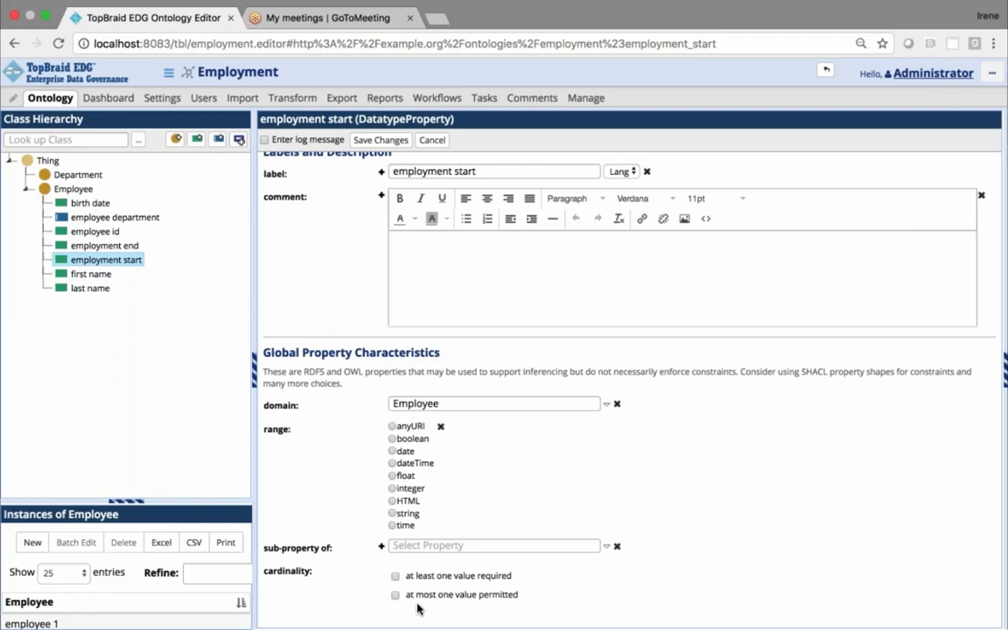
click(395, 577)
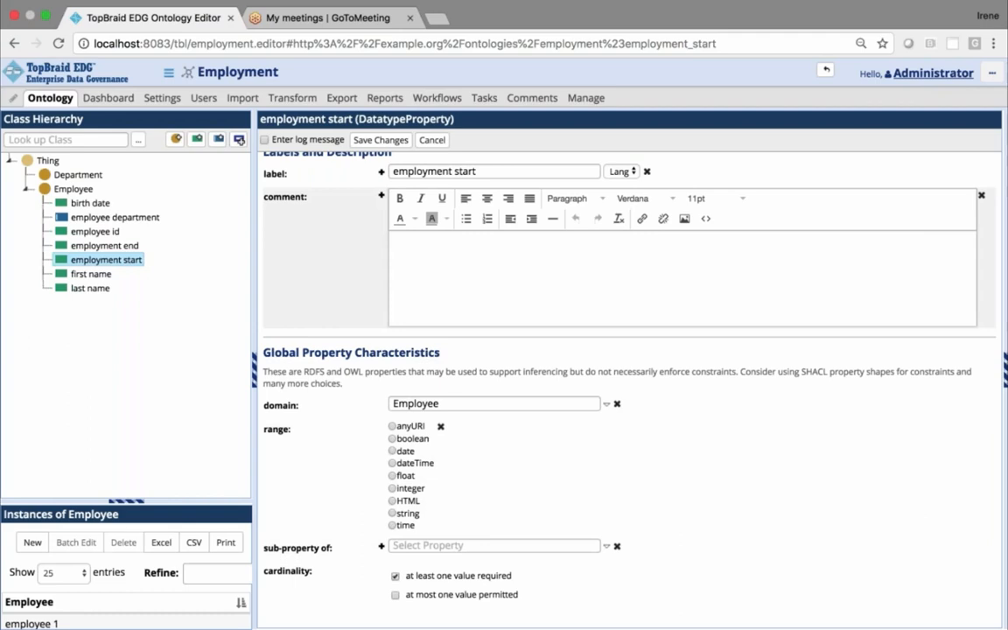
click(366, 142)
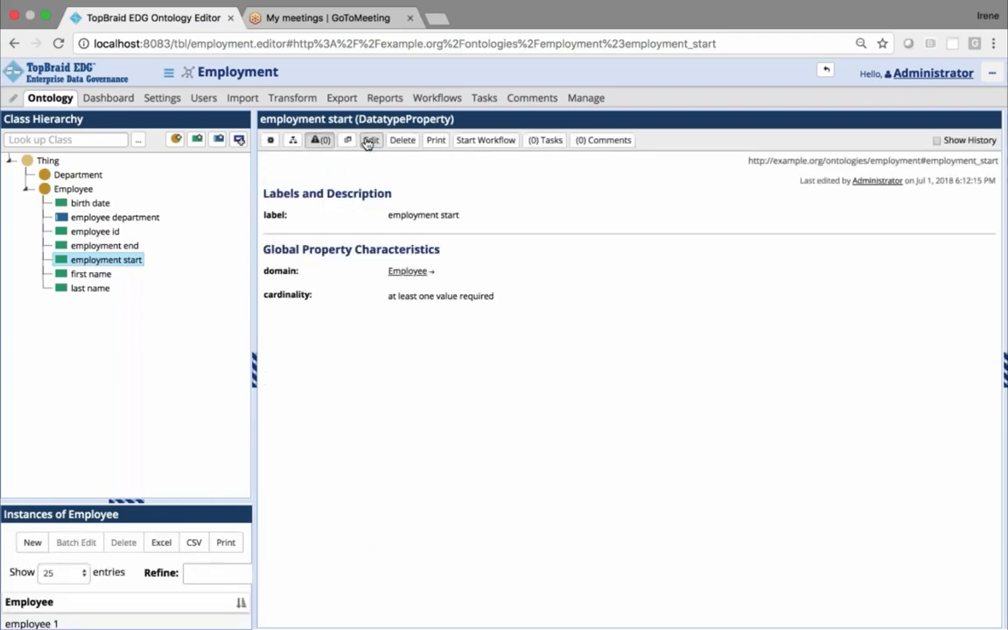
click(70, 189)
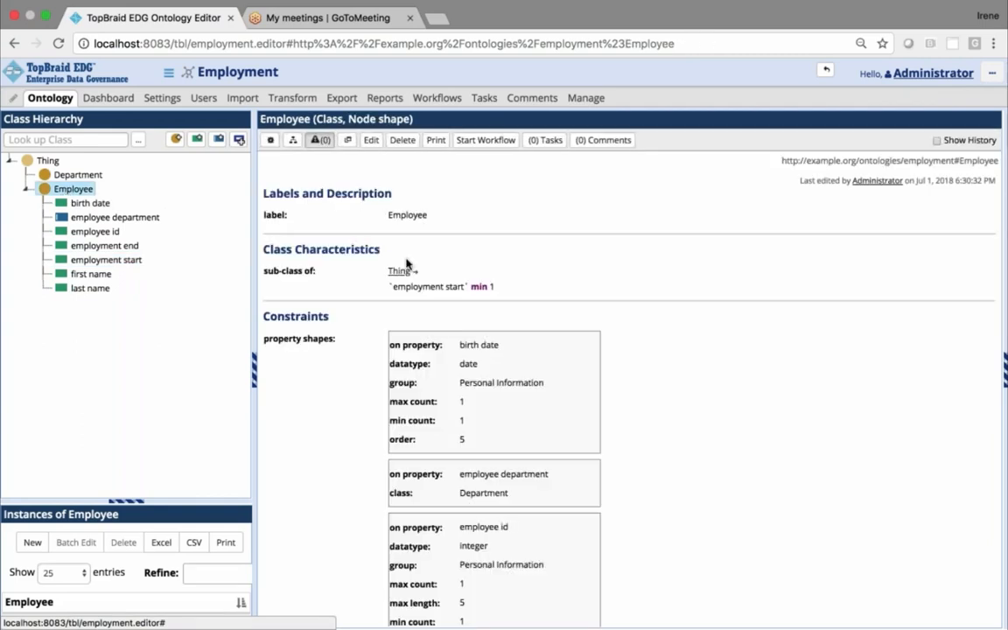
mouse_move(370, 277)
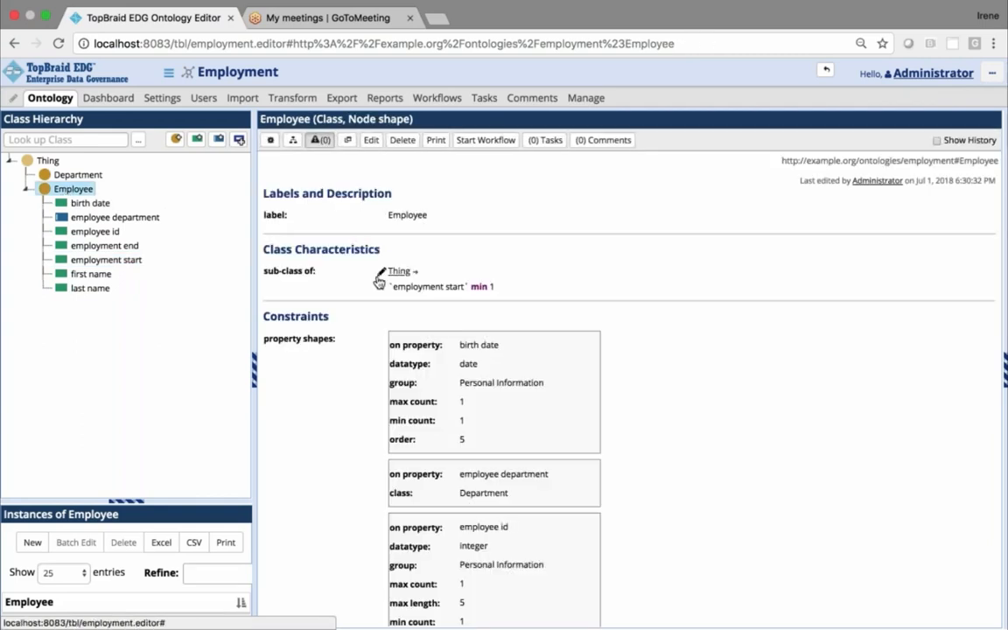
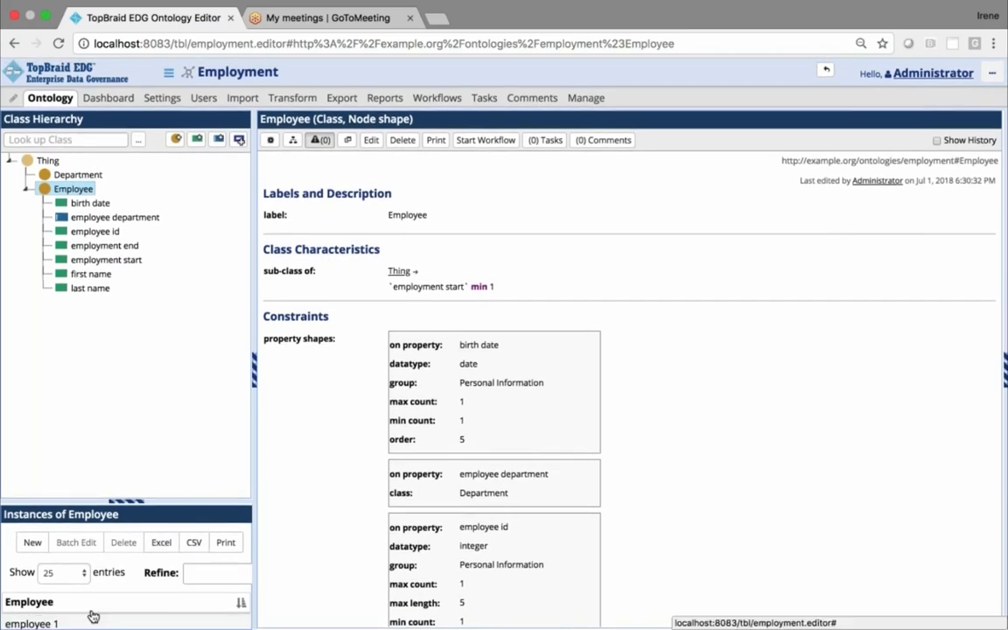
Try saving the employee 1 instance with a three-digit employee id, and extend the id to five digits and save
click(35, 623)
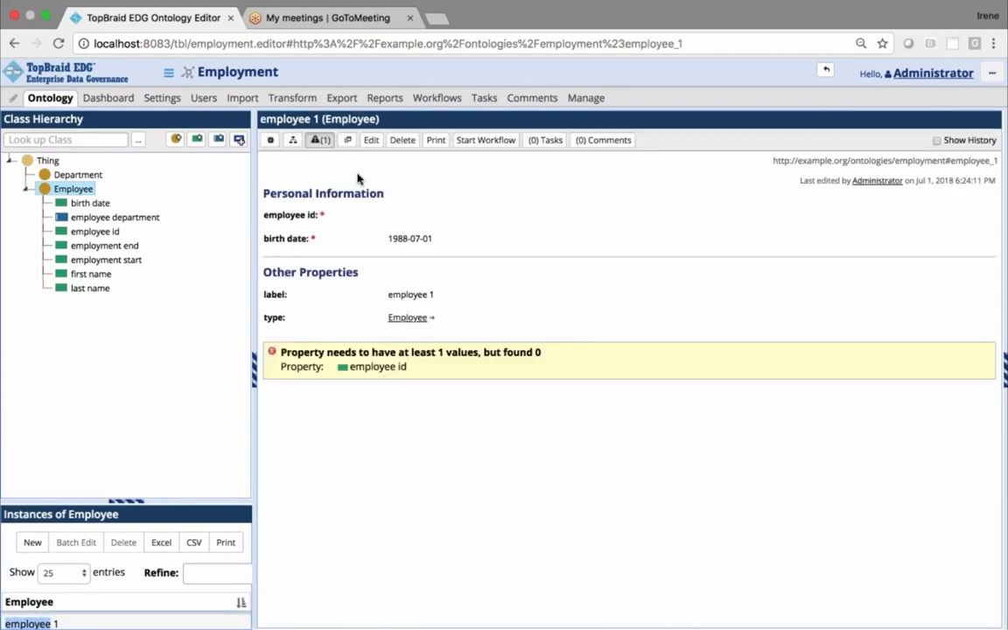
click(371, 142)
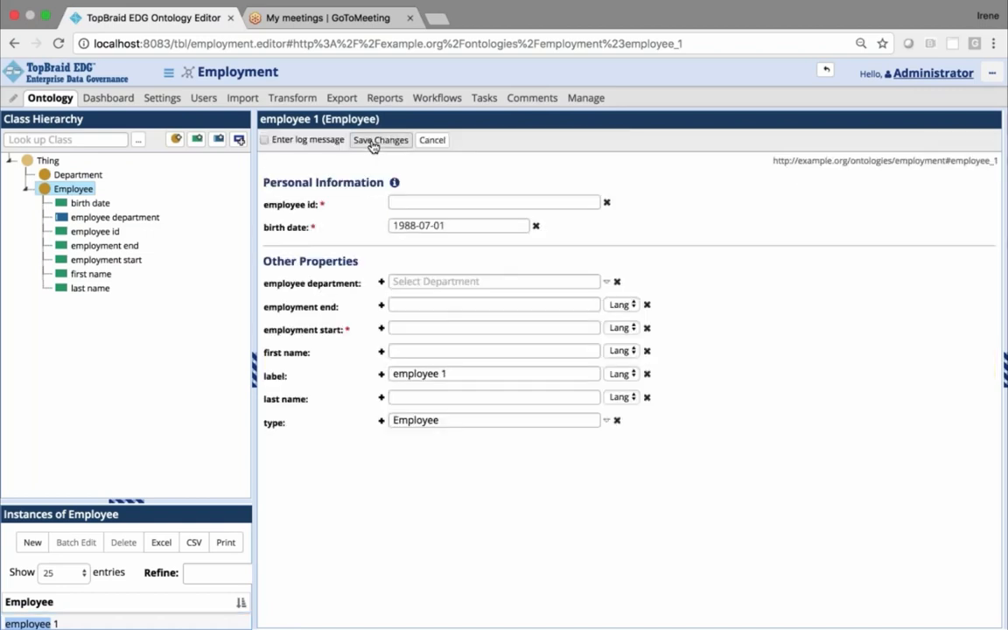
click(455, 201)
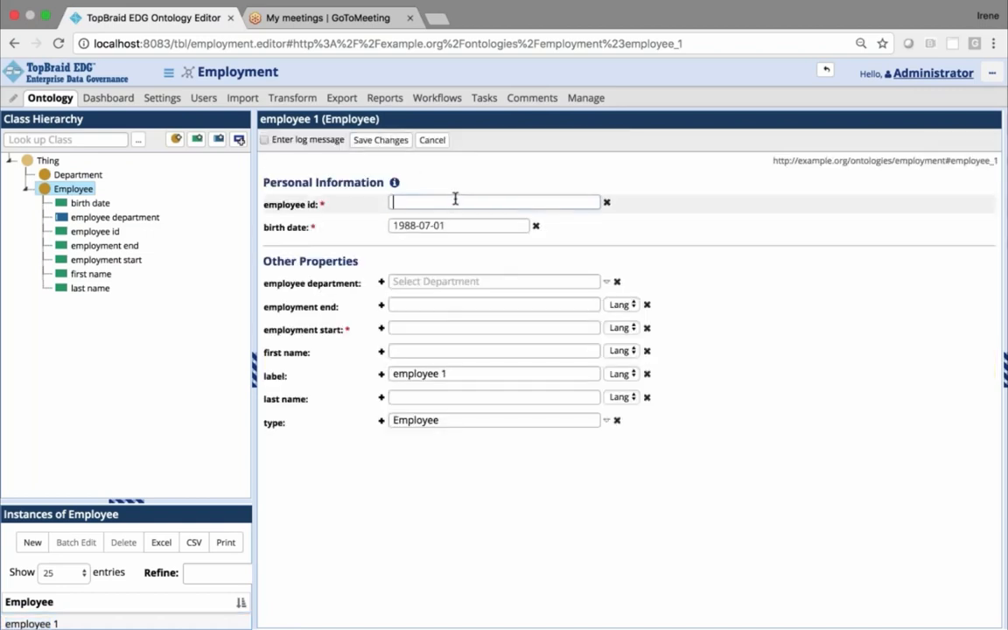
text(123)
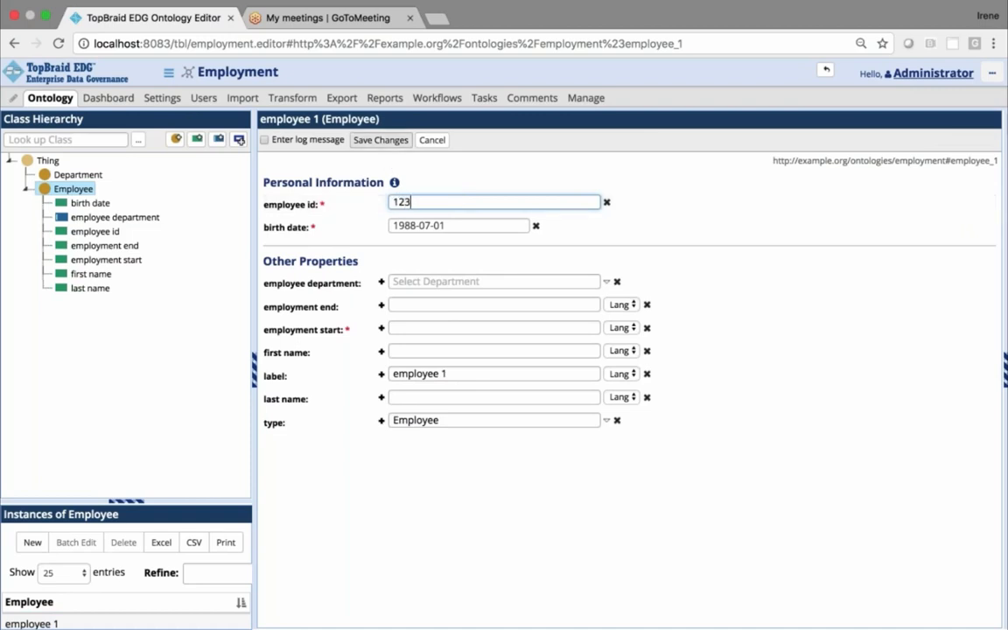
click(381, 140)
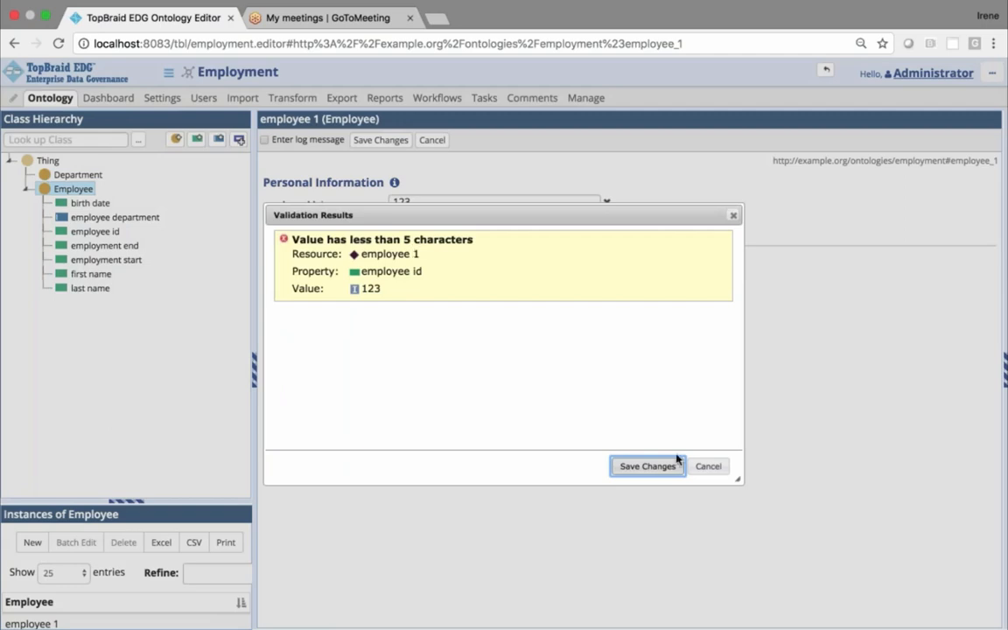
click(647, 465)
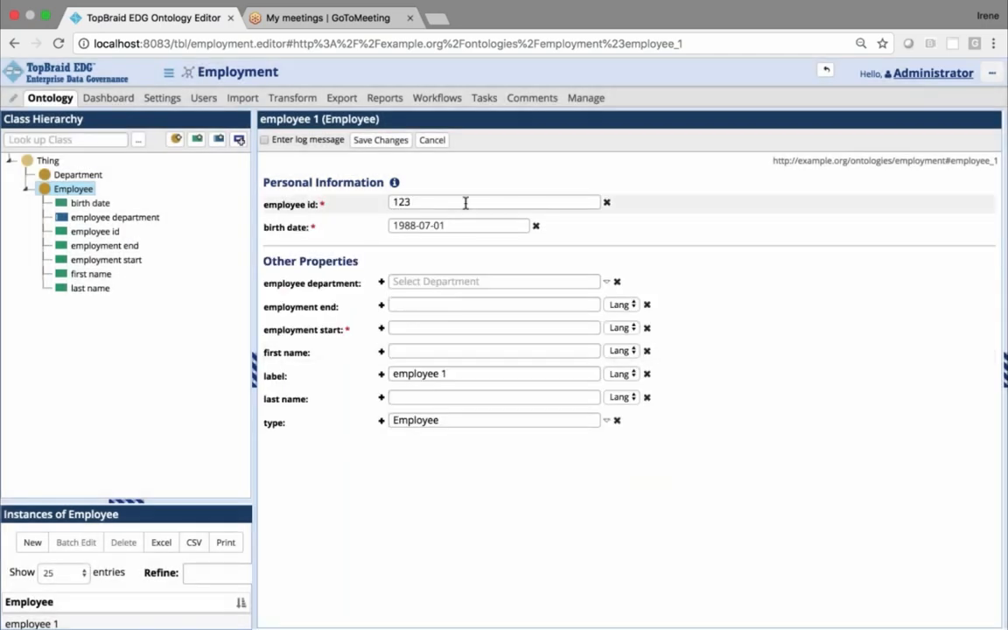
text(11)
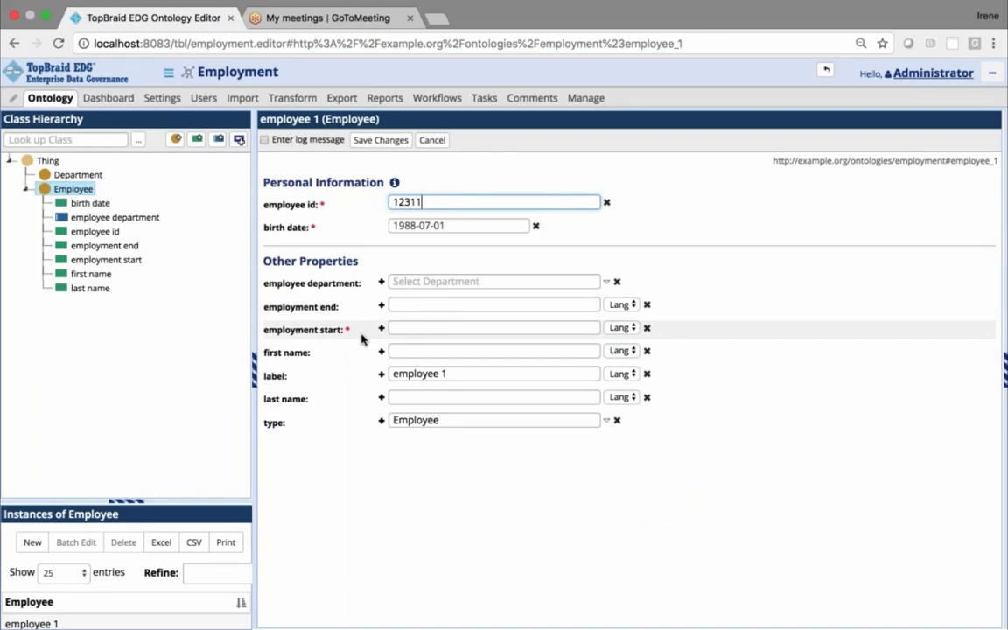
click(393, 142)
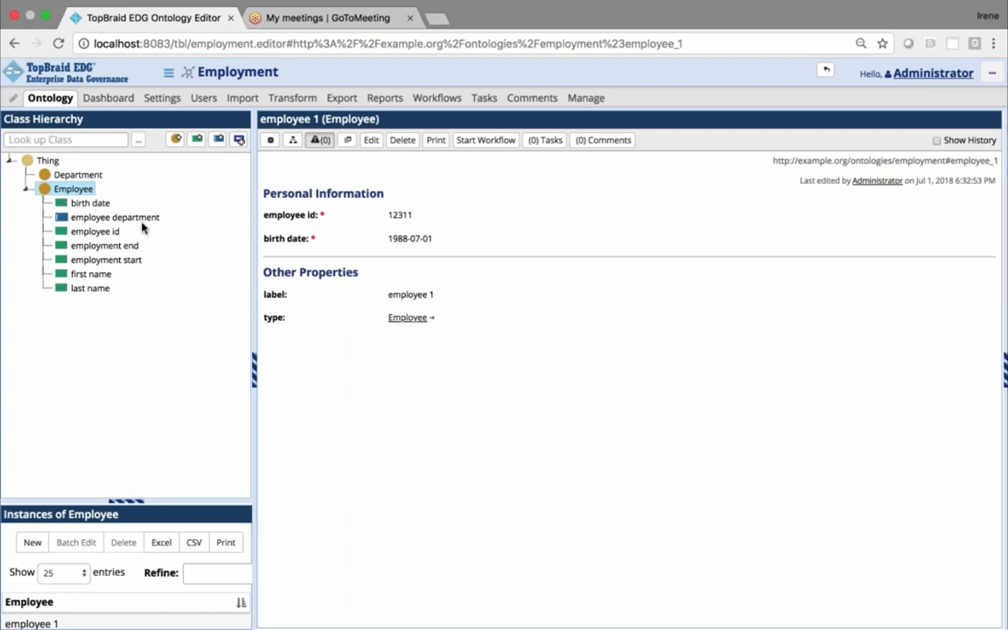
Open the Employee class in a new browser tab and examine its employment start cardinality restriction in the source code
click(74, 193)
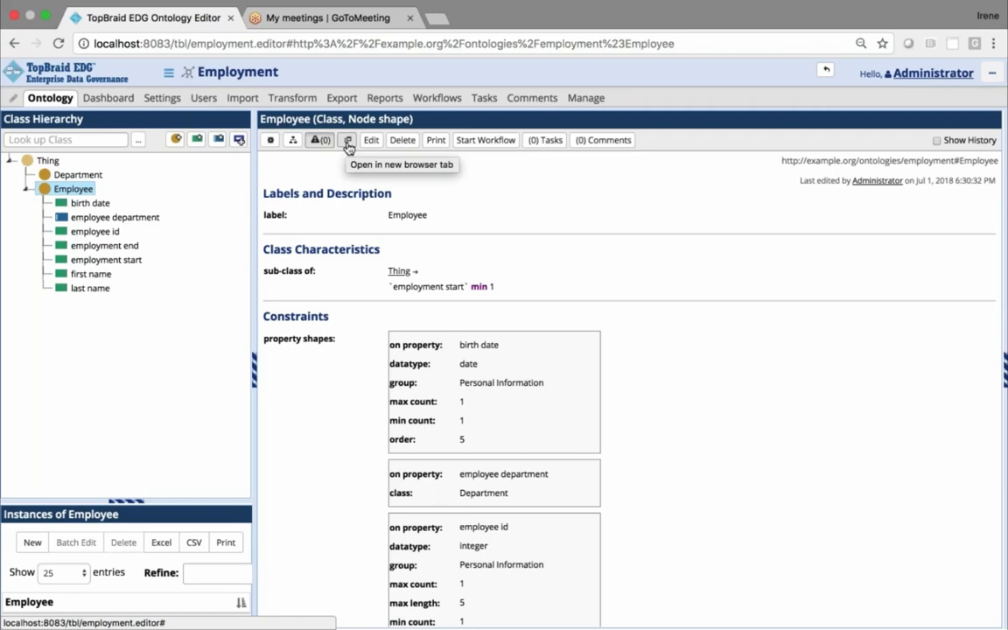
click(348, 142)
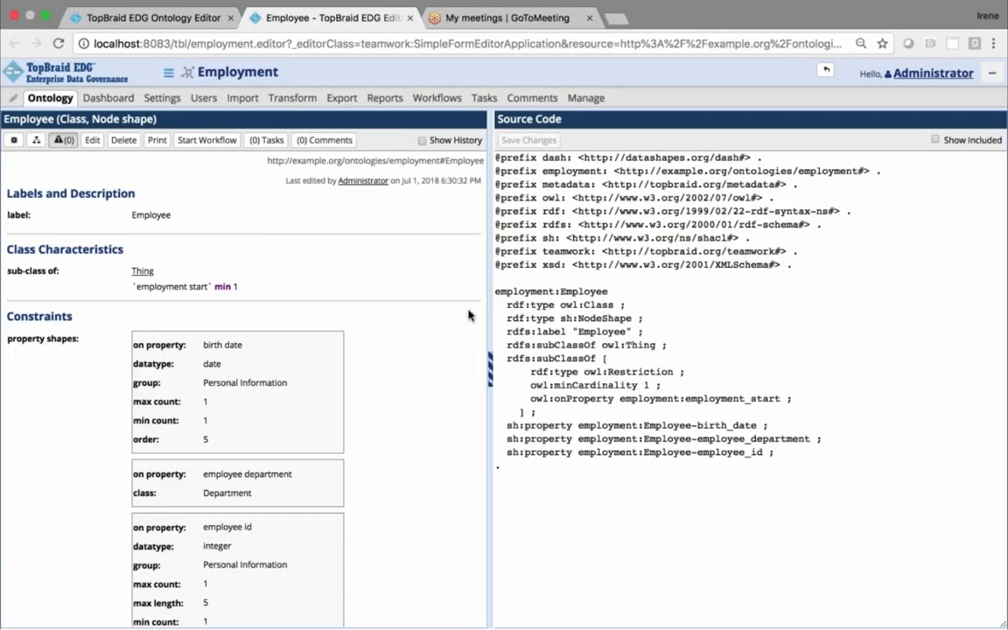
click(489, 363)
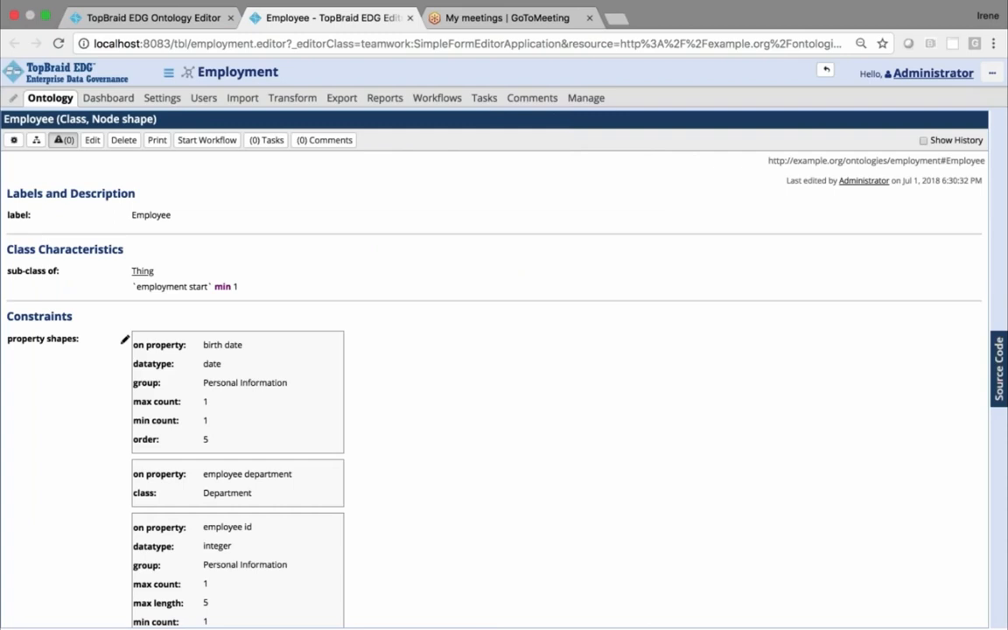
click(997, 383)
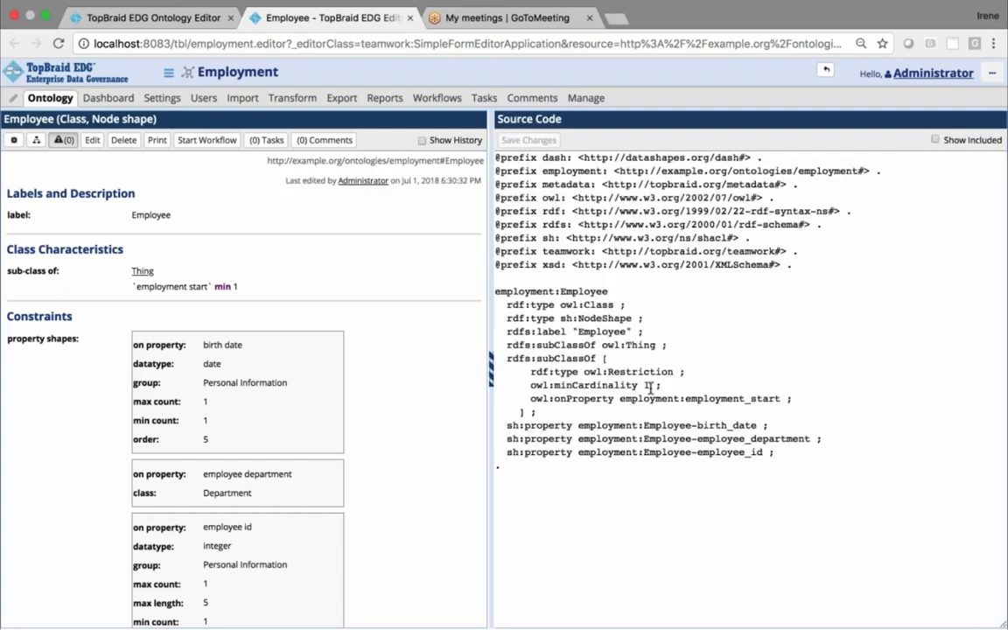
drag(505, 358, 560, 410)
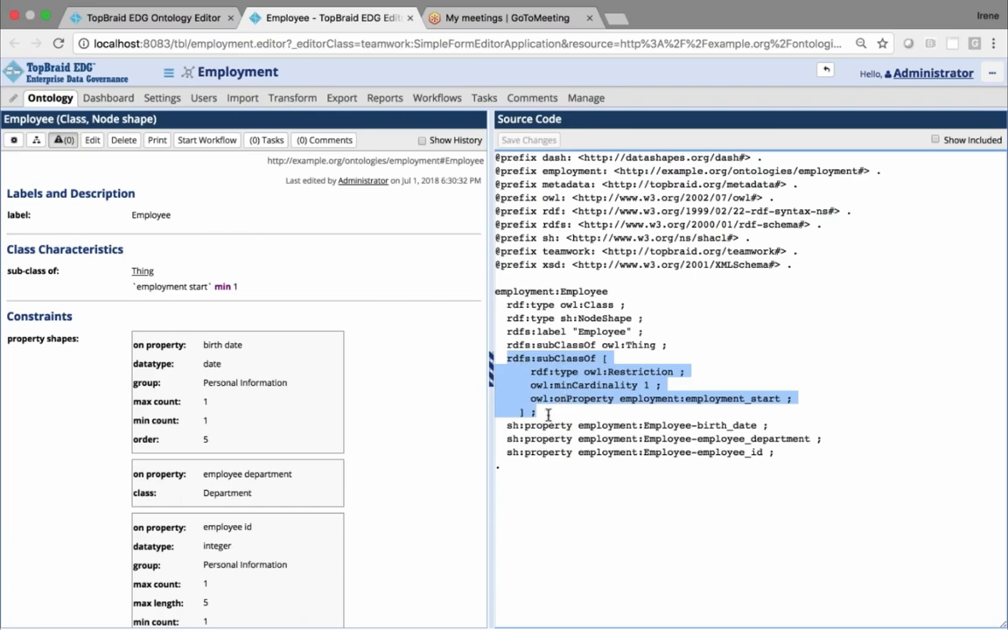
click(546, 412)
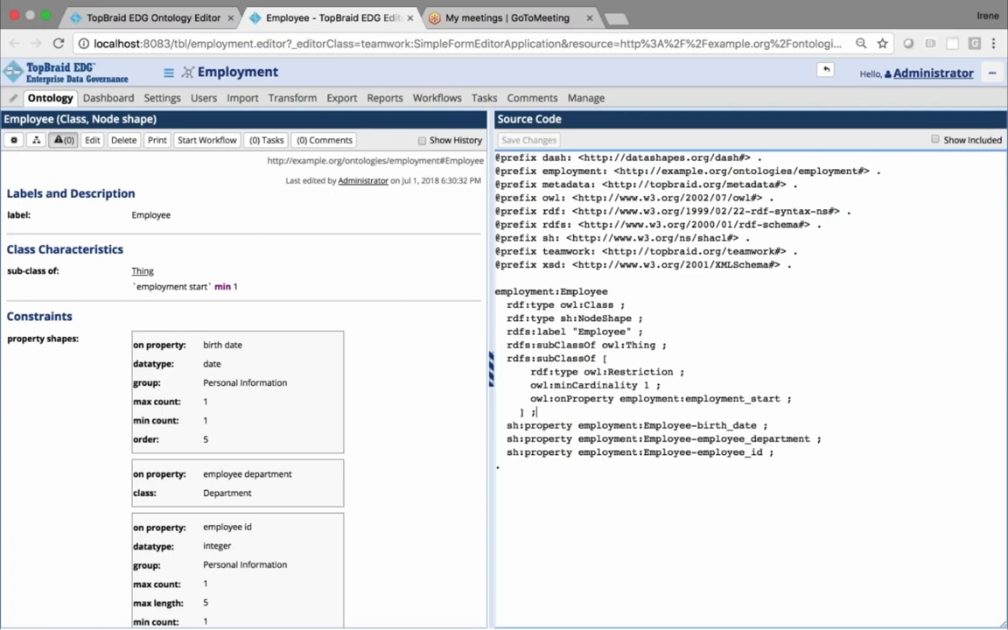
Duplicate the rdfs:subClassOf restriction block for employment_start directly below the original in the Employee source code
drag(548, 413, 493, 370)
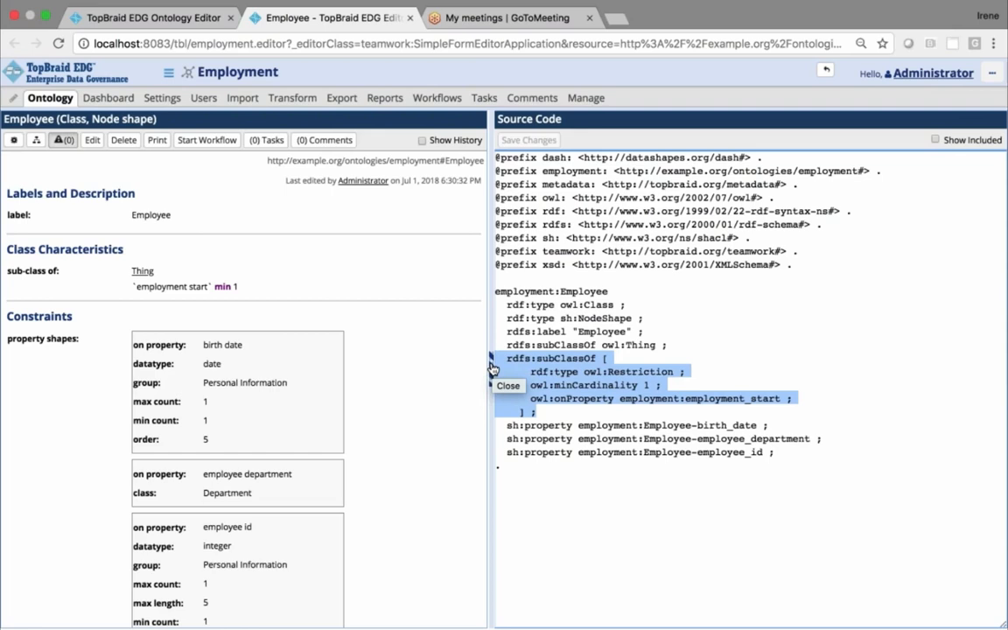
click(578, 411)
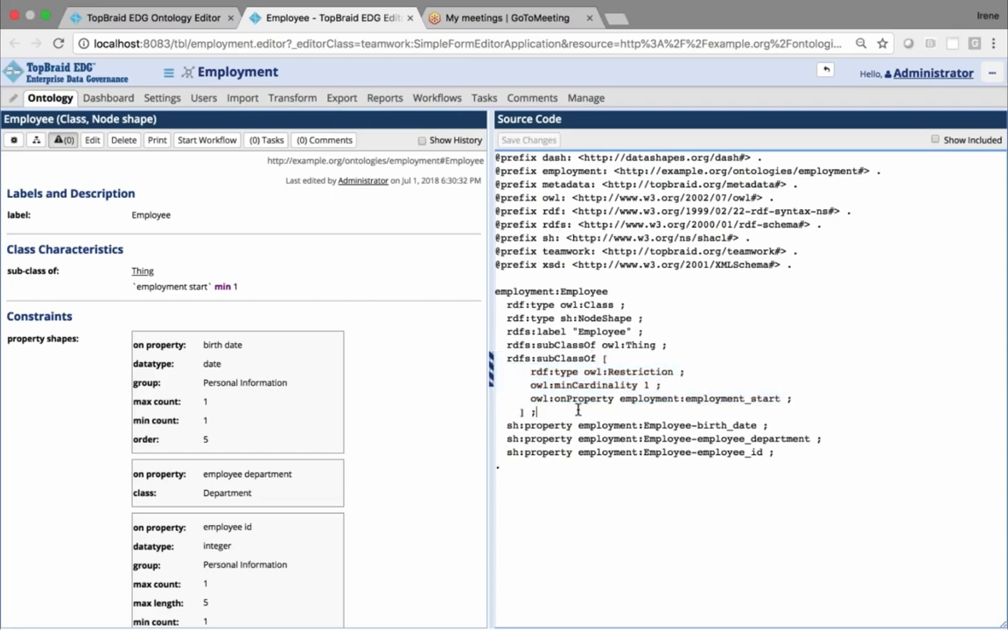
drag(549, 399, 502, 366)
click(540, 411)
drag(540, 411, 495, 360)
key(ctrl+c)
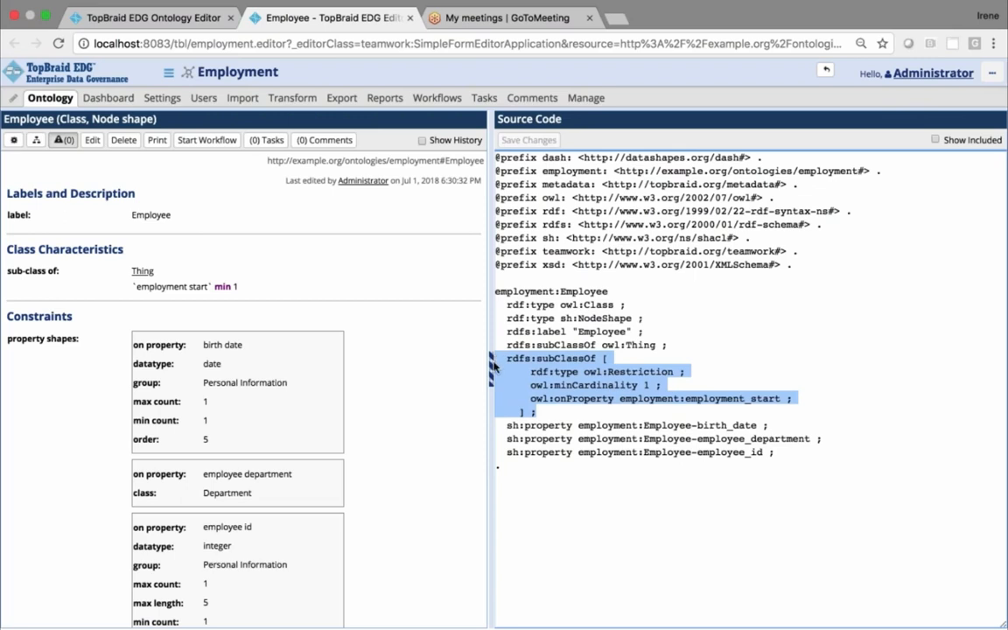
click(570, 410)
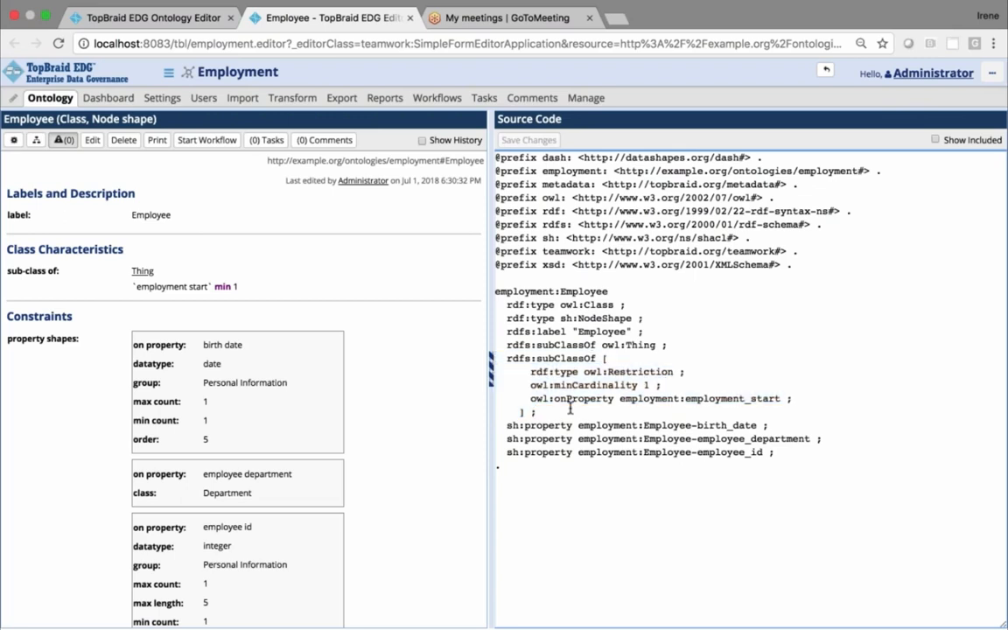
key(Return)
key(ctrl+v)
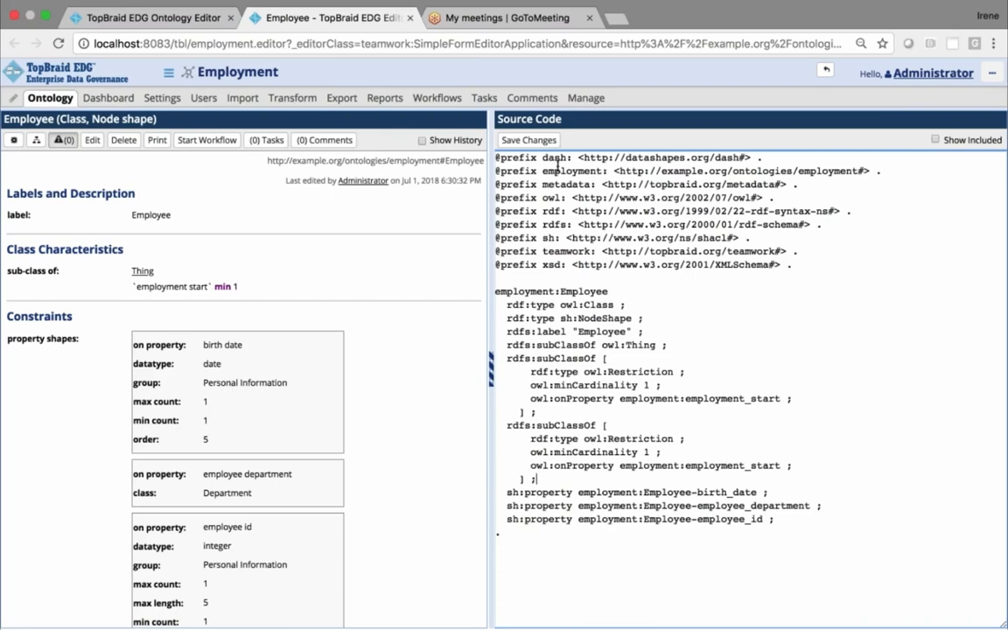
Change the duplicated restriction's owl:onProperty value to employment:employment_end and save the source code
drag(543, 171, 598, 171)
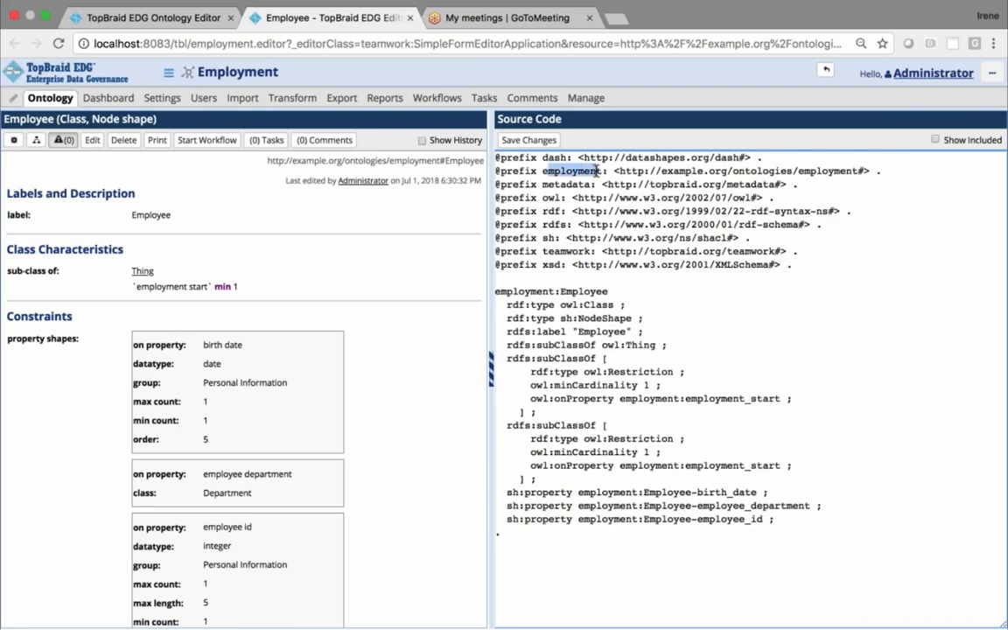
click(542, 168)
double_click(544, 169)
drag(750, 465, 780, 465)
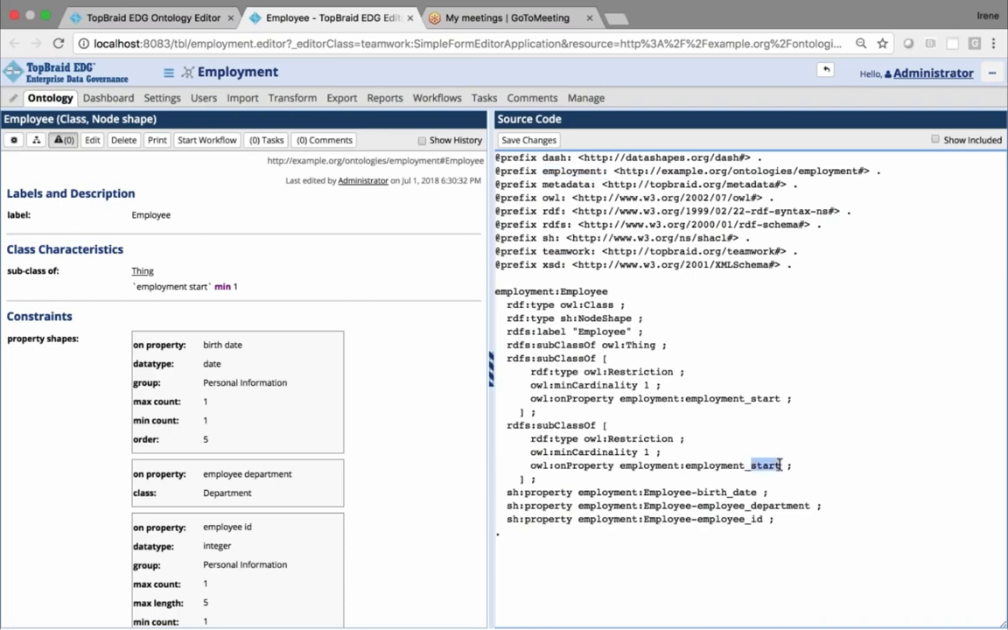
text(end)
click(845, 477)
click(526, 142)
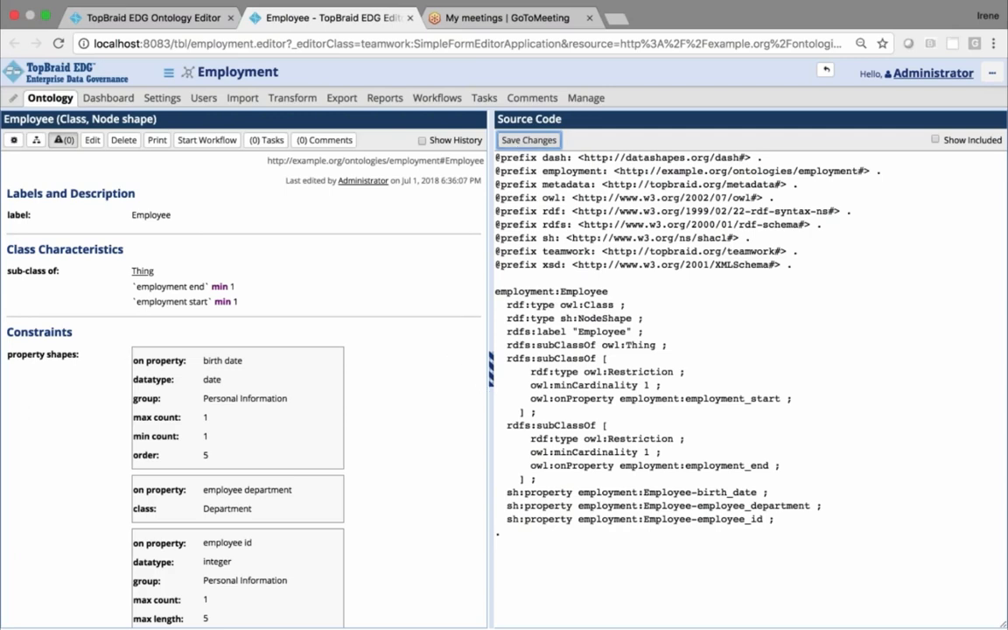
Hide the source code and add an empty OWL class axiom entry to the Employee class's sub-class of values
click(491, 366)
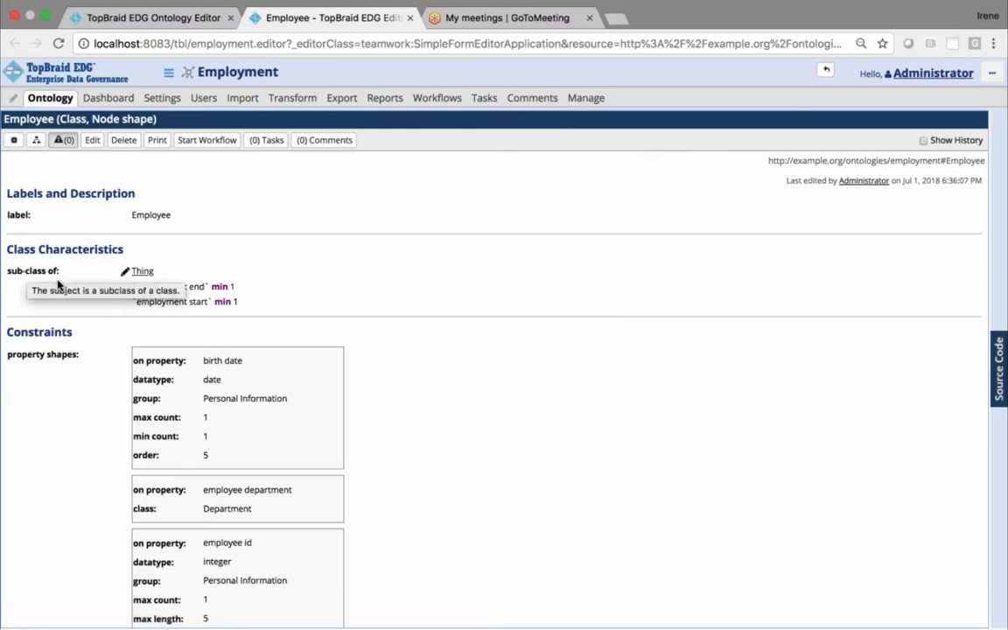
click(125, 275)
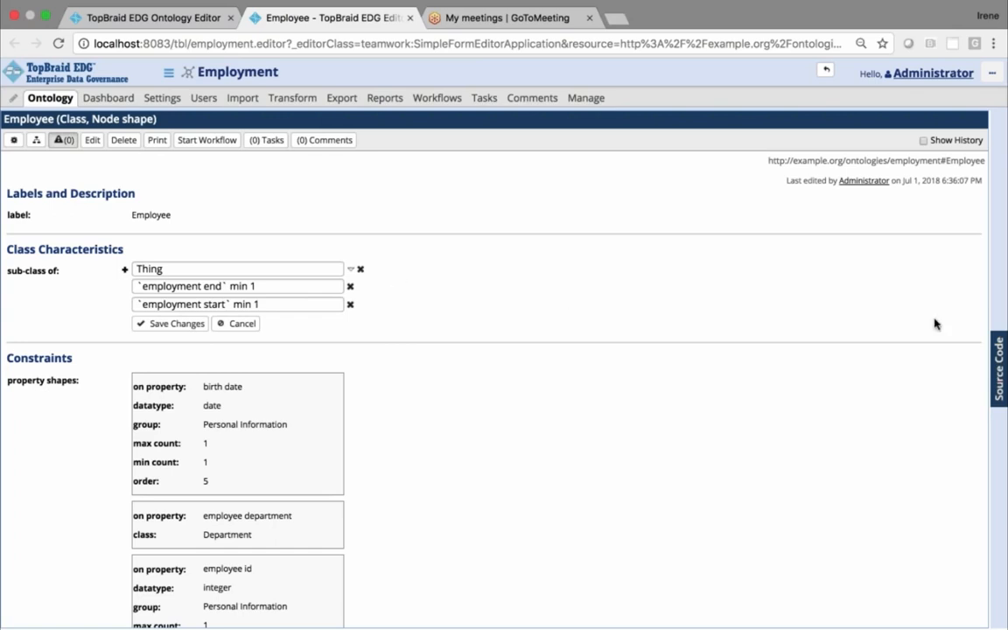
click(990, 307)
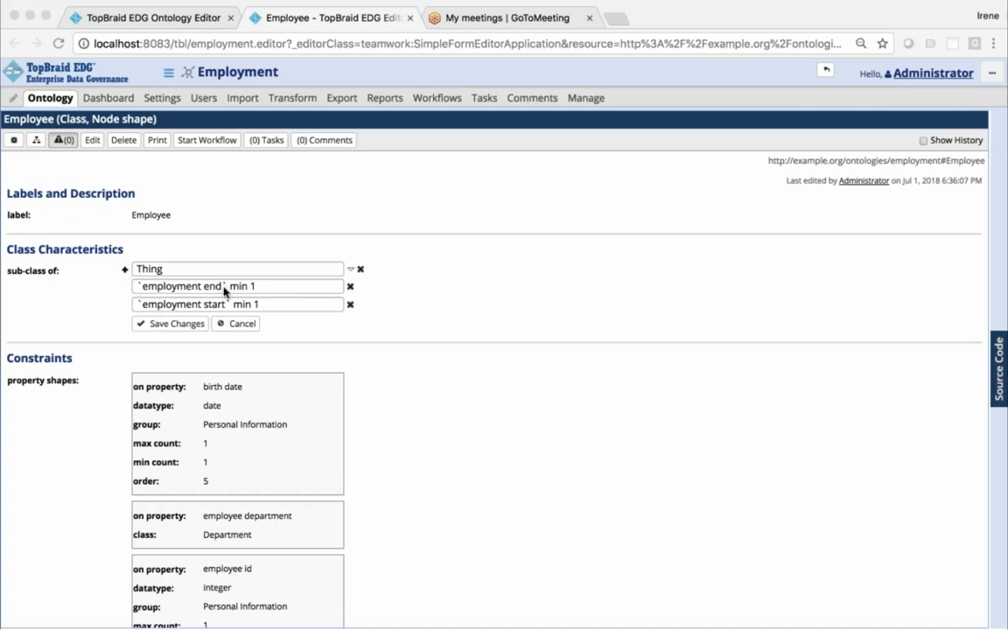
click(124, 271)
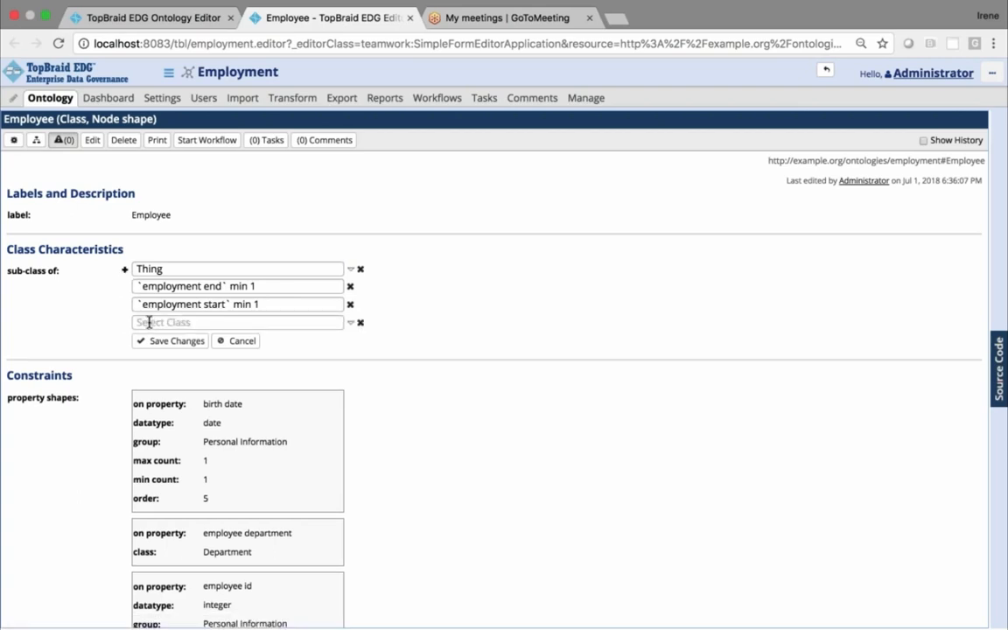
click(351, 324)
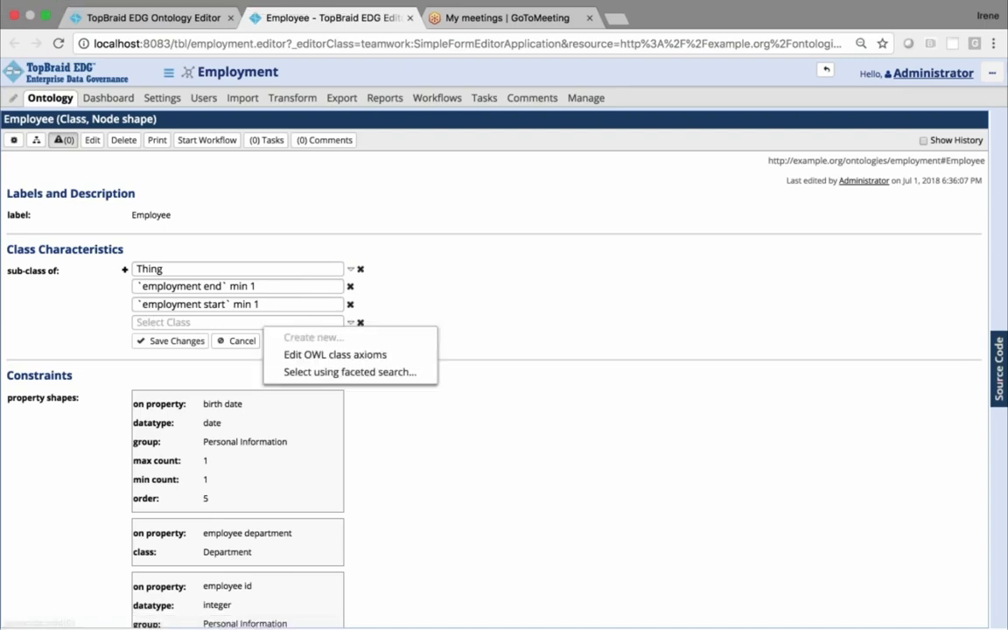
click(346, 355)
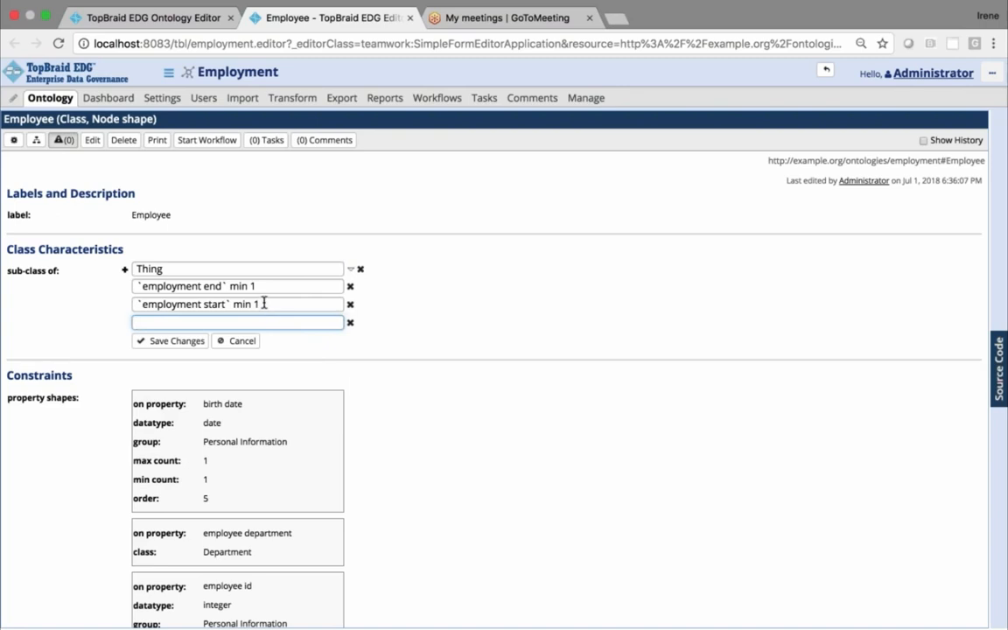
Copy the `employment start` min 1 axiom into the empty entry, change it to max 1, and save the Employee class
drag(264, 303, 138, 299)
key(super+c)
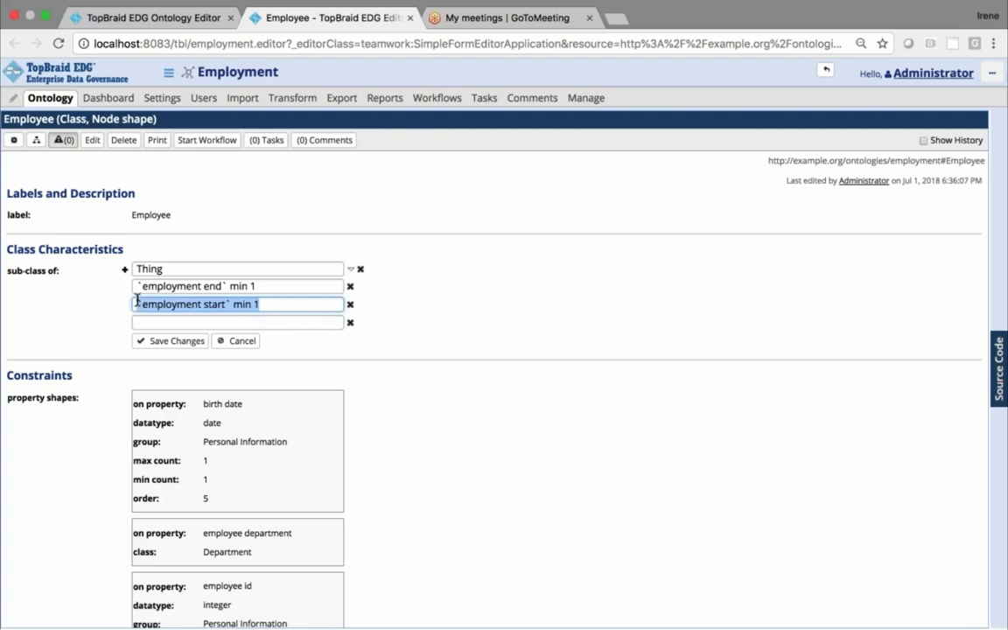
click(158, 320)
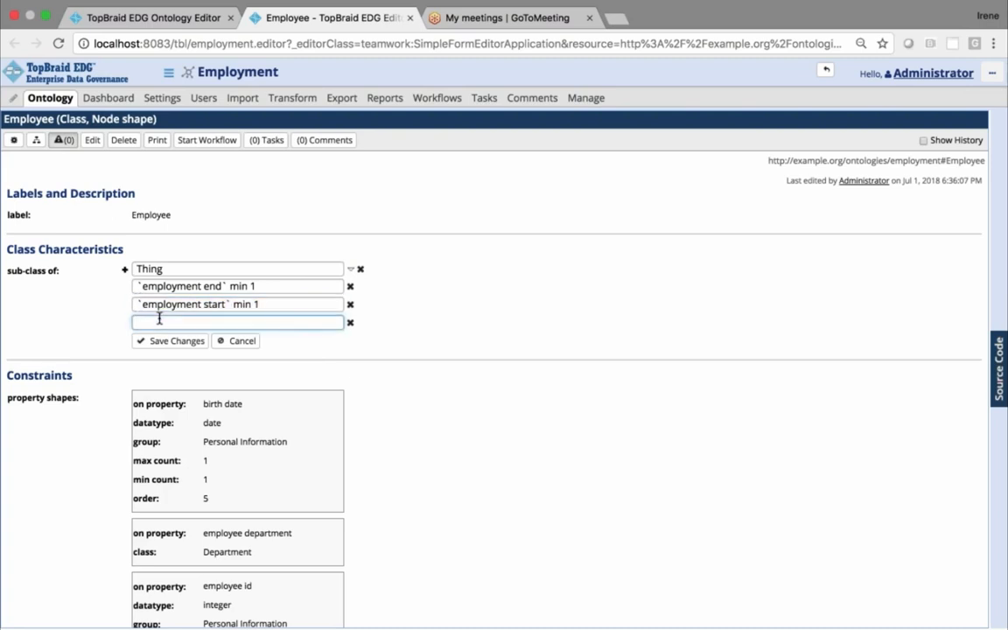
key(super+v)
drag(251, 320, 241, 322)
text(ax)
click(174, 341)
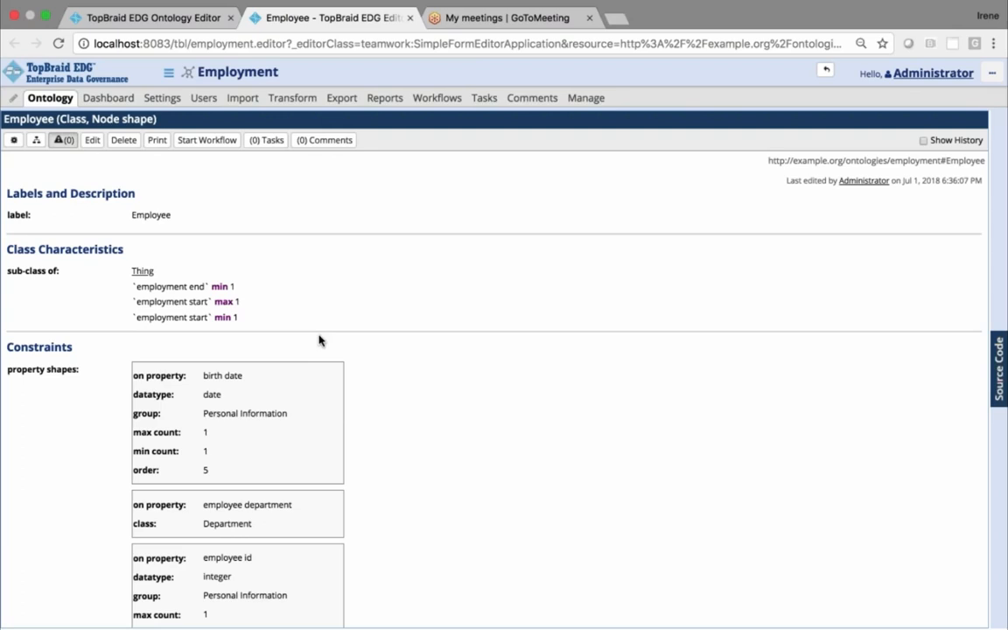
scroll(336, 463, down, 4)
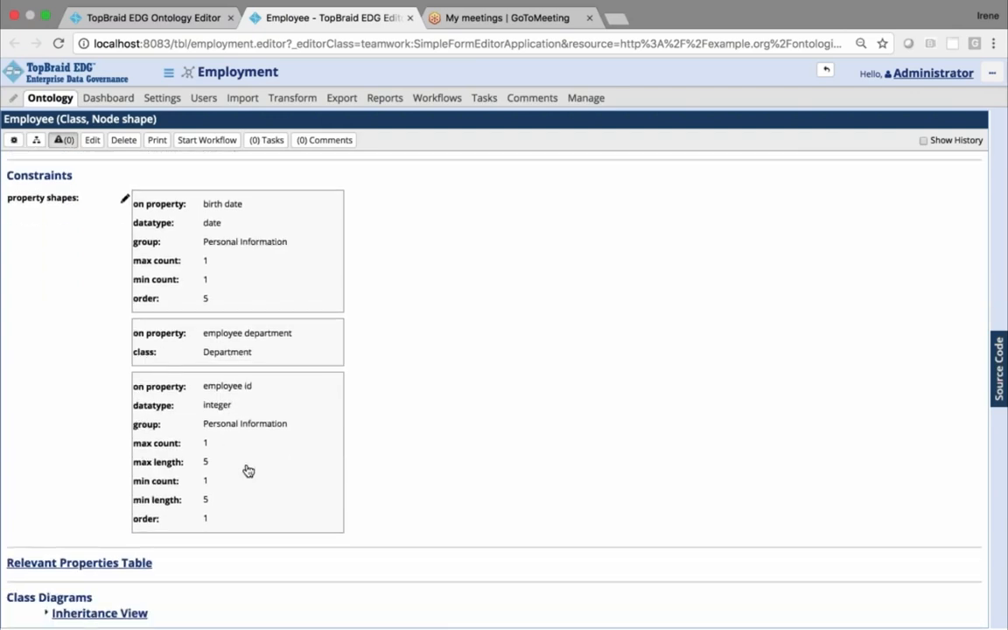
scroll(385, 440, up, 3)
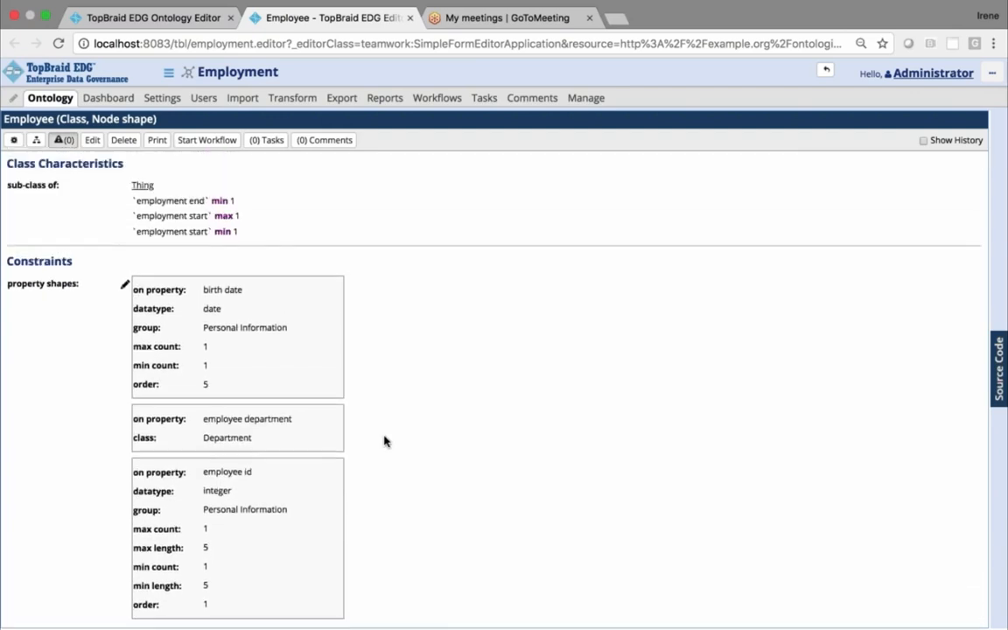
scroll(384, 440, down, 1)
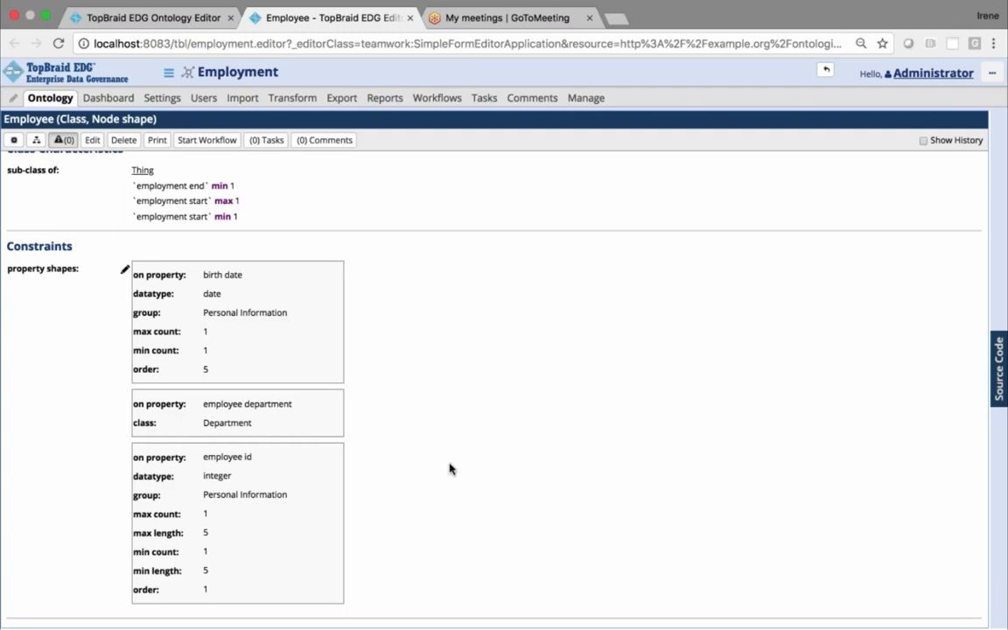
Check the Employee class's sub-class of axioms and show the Employment ontology's transformation options
scroll(450, 469, up, 3)
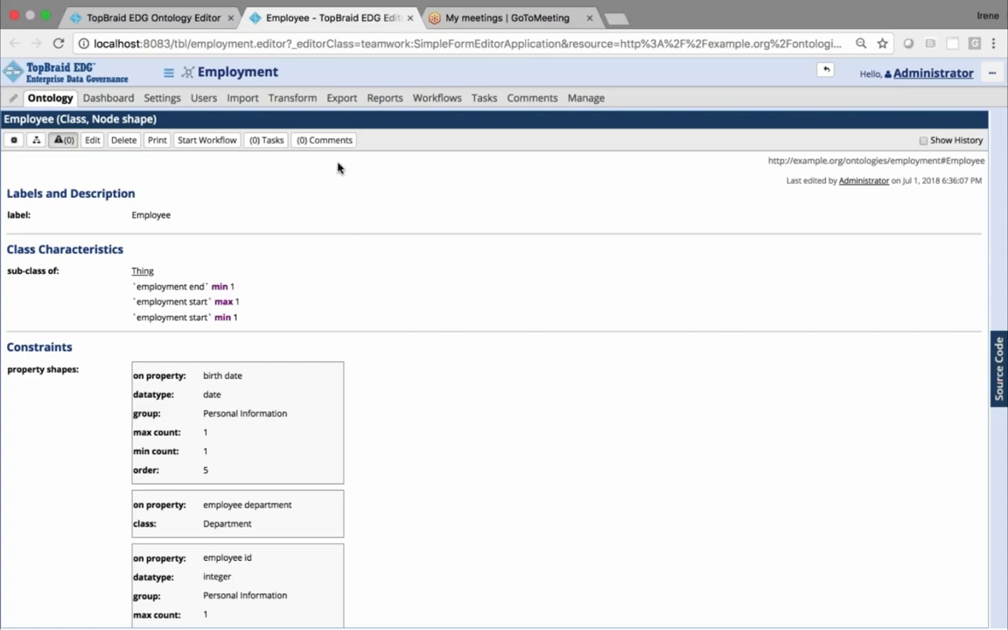
click(295, 99)
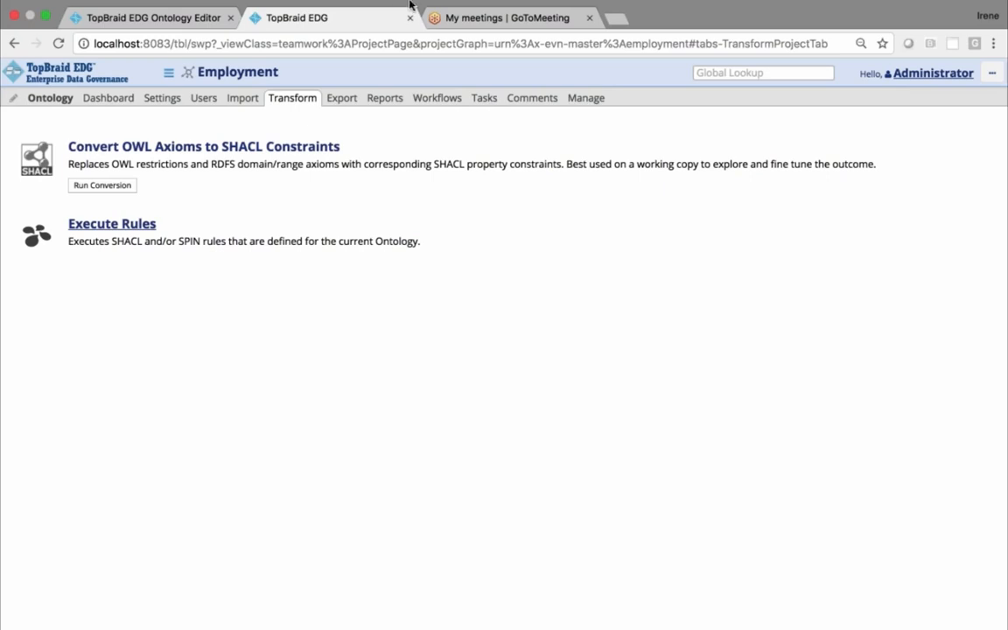
Open topquadrant.com in a new browser tab and go to the company blog
click(617, 21)
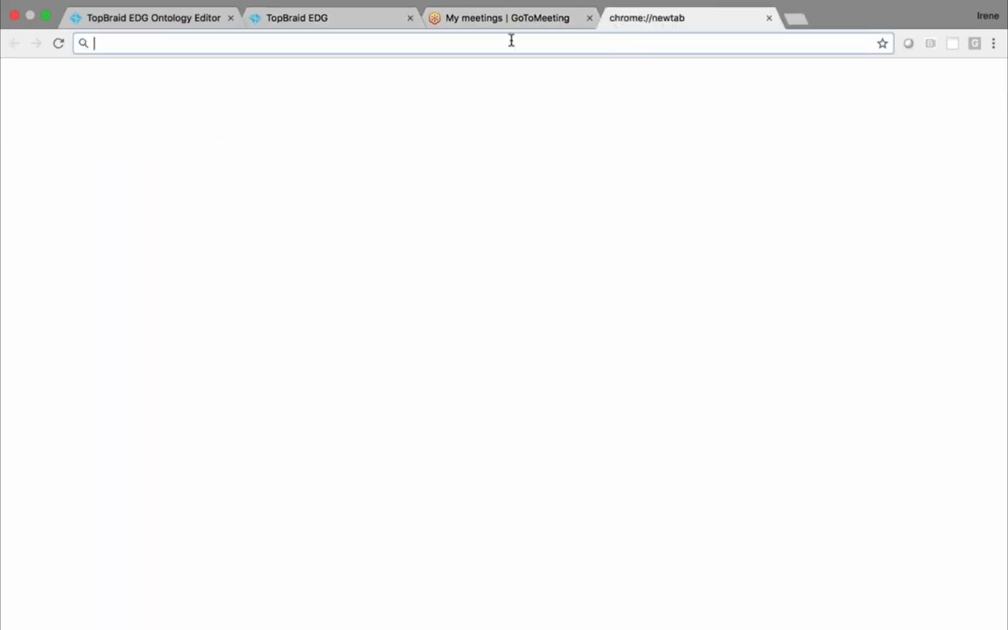
text(topquadrant.com)
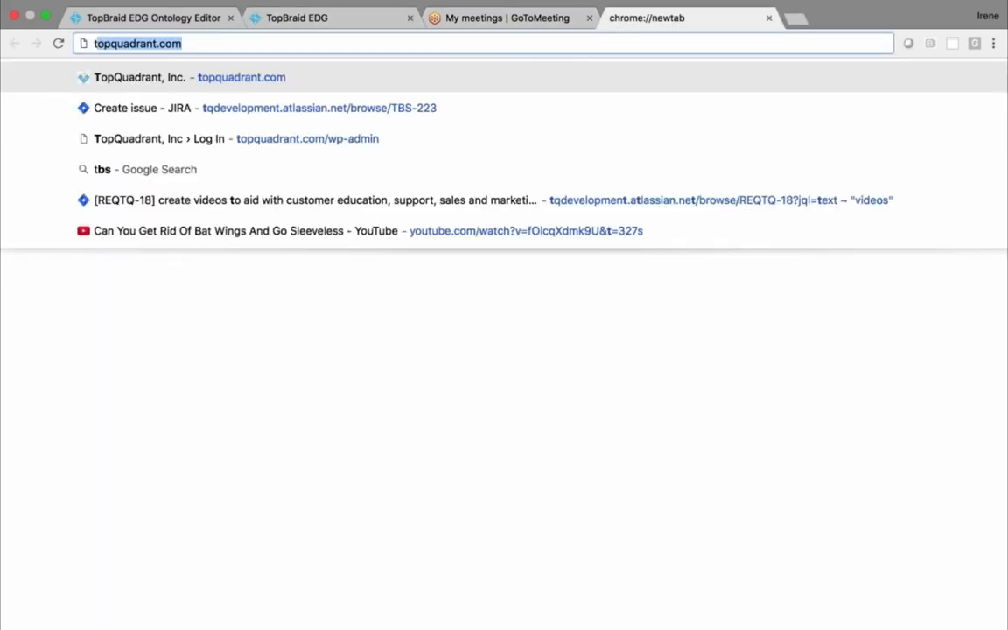
click(464, 79)
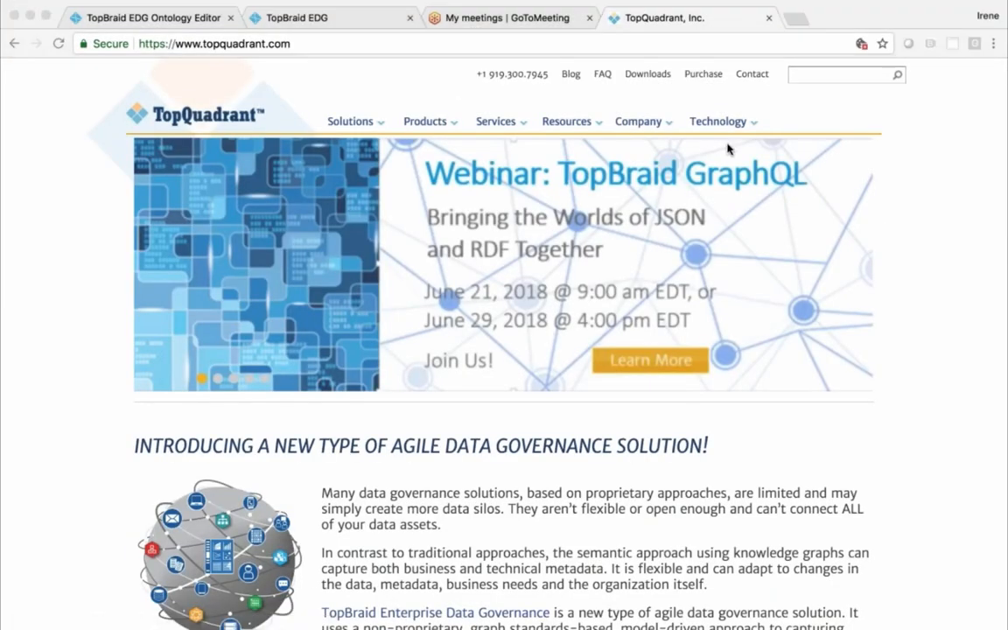
click(567, 75)
click(569, 75)
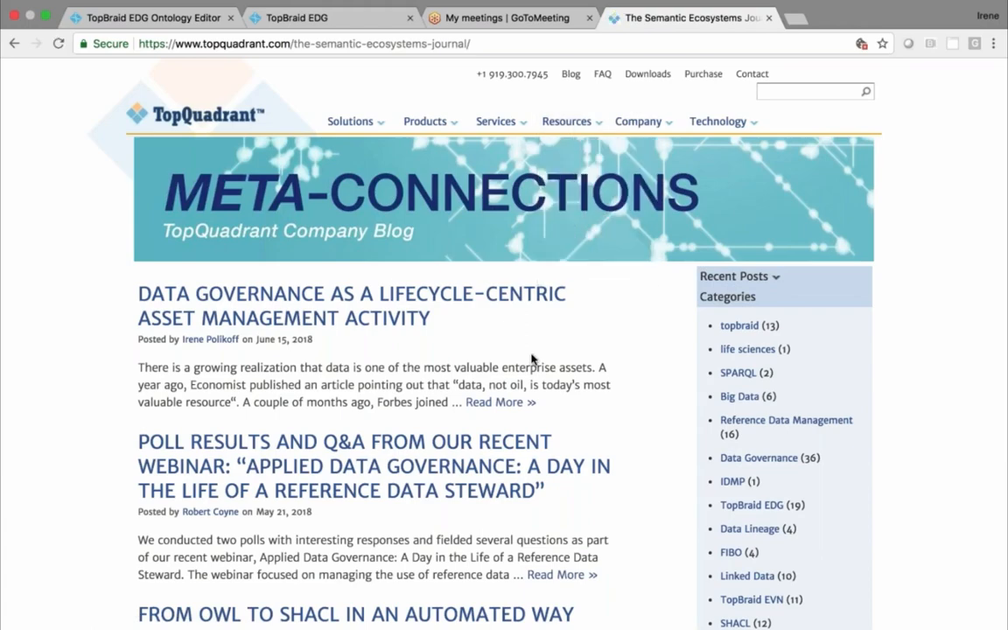
Open the blog post "From OWL to SHACL in an Automated Way" and examine how the conversion is run and what it covers
scroll(533, 355, down, 5)
scroll(336, 295, down, 1)
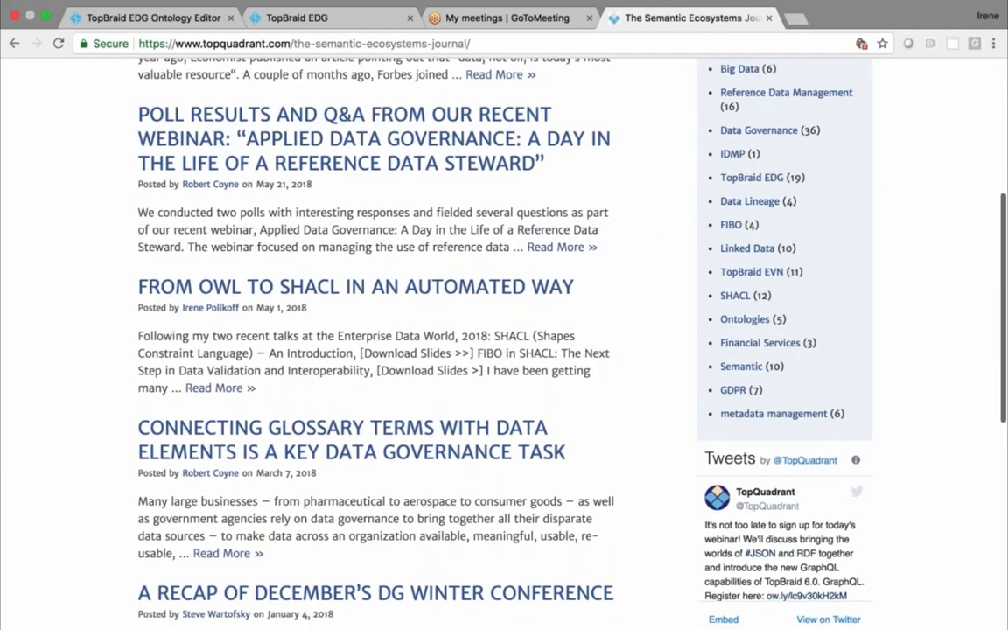
click(337, 295)
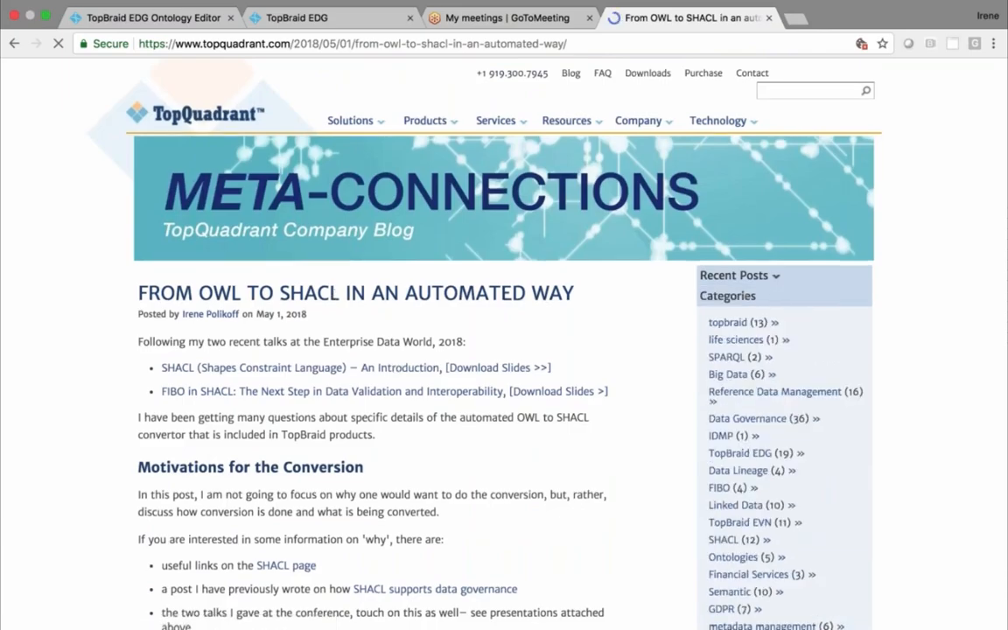
scroll(504, 350, down, 15)
scroll(505, 350, down, 15)
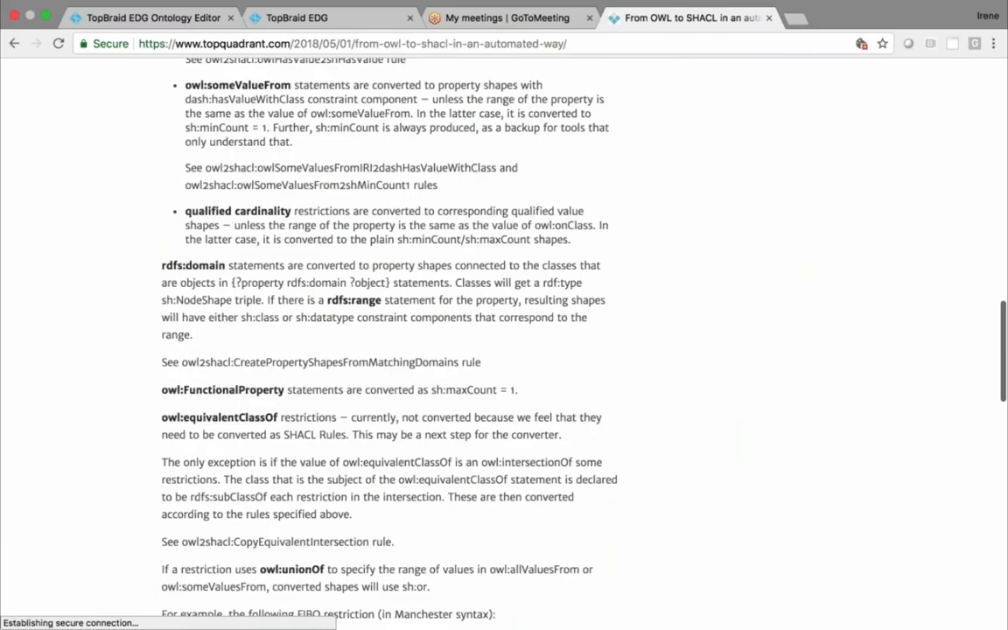
scroll(505, 350, down, 7)
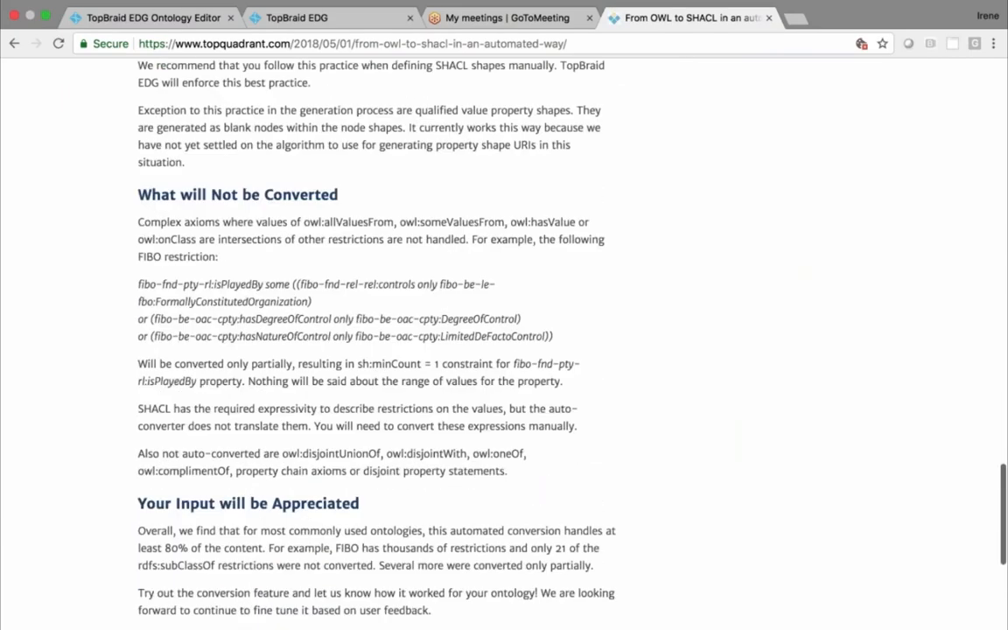
scroll(504, 350, up, 15)
scroll(504, 351, up, 15)
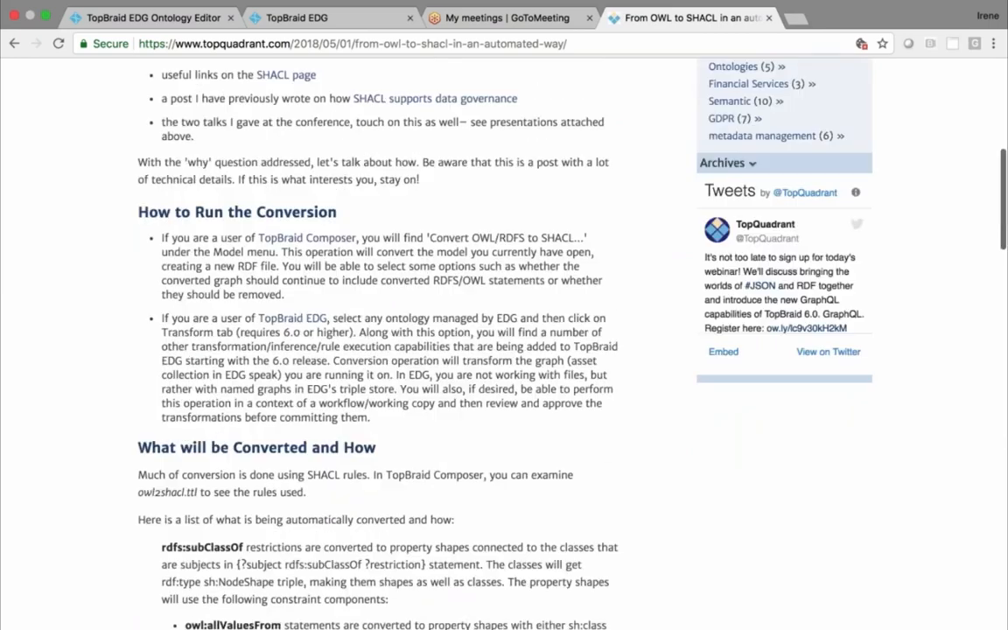
Switch back to TopBraid EDG, review the Employment ontology's settings, and display its namespaces and prefixes
click(311, 21)
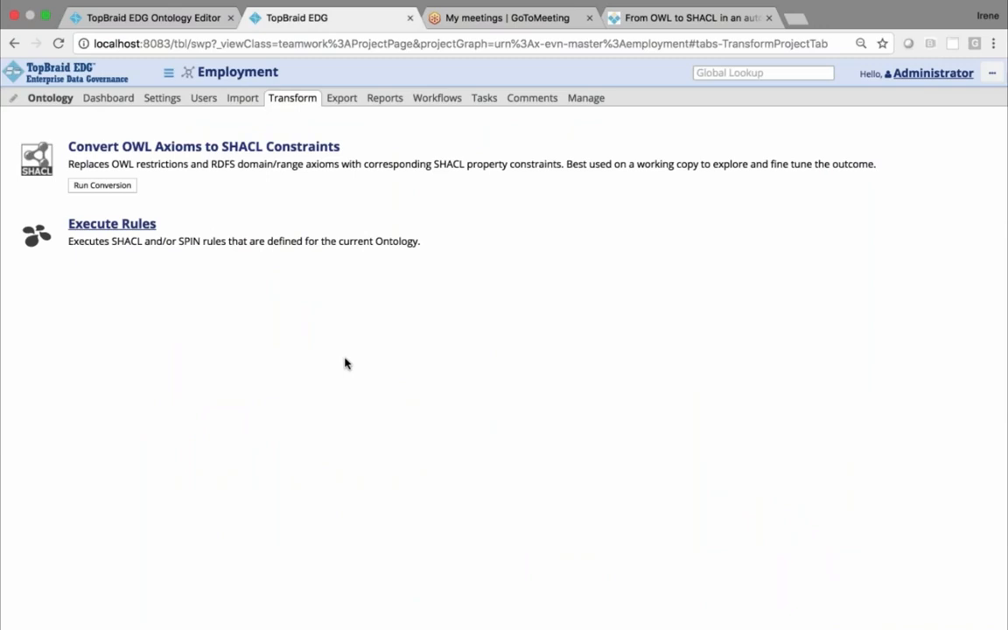
click(163, 103)
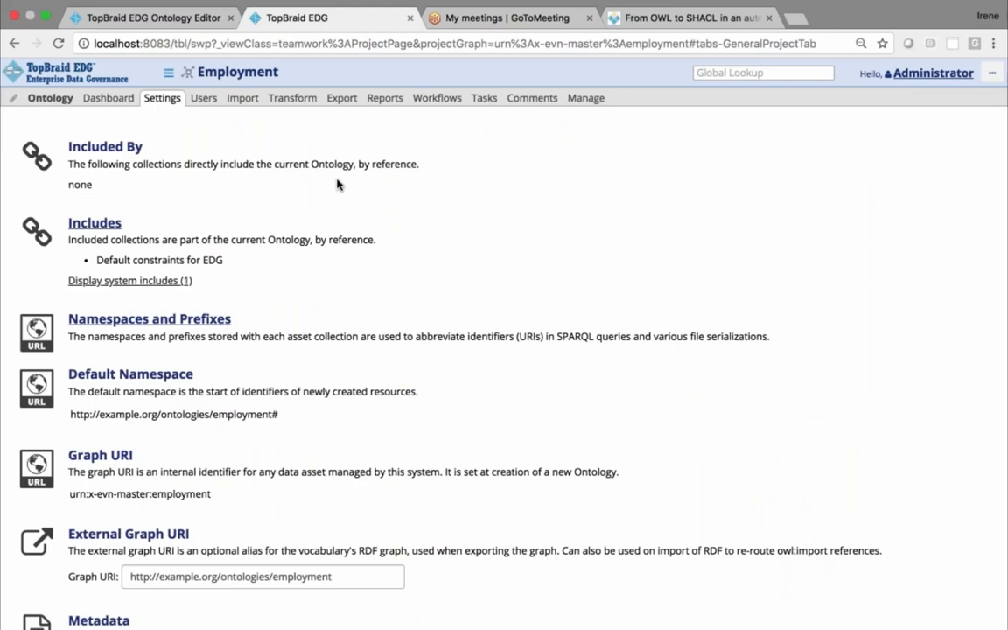
scroll(337, 184, down, 4)
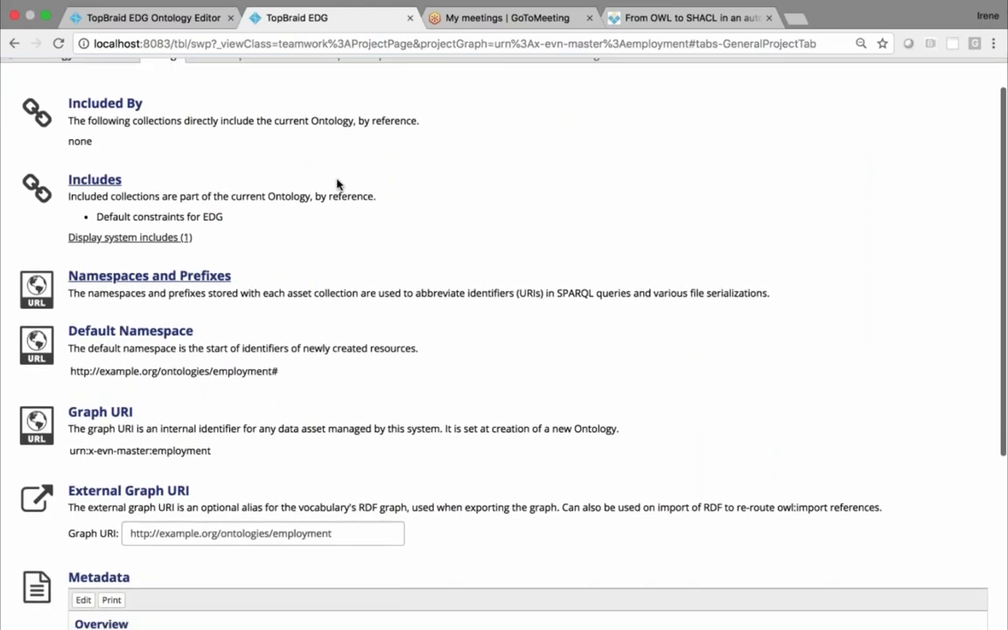
scroll(337, 184, down, 2)
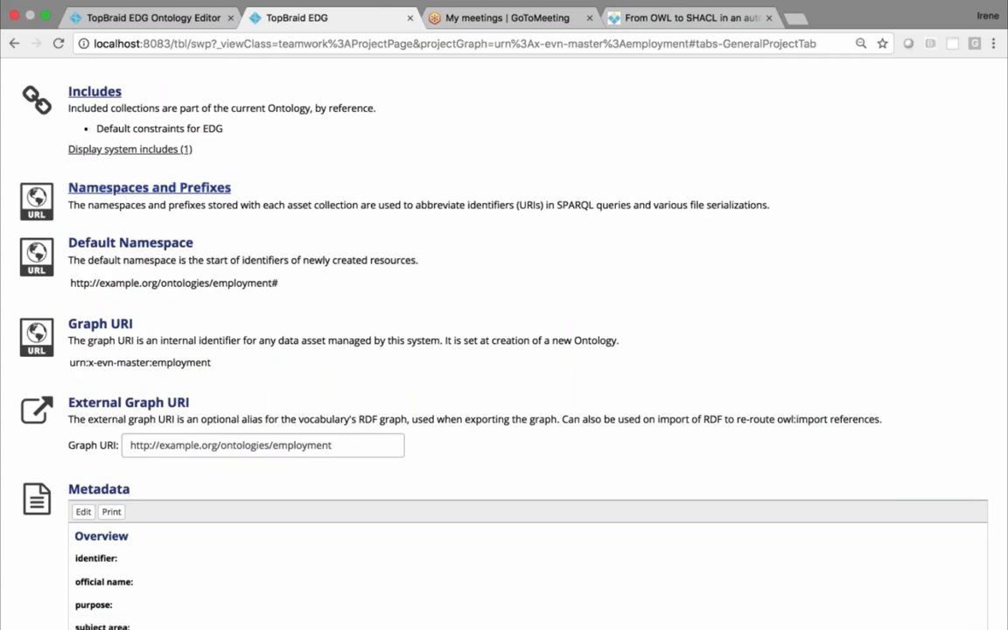
scroll(504, 351, up, 1)
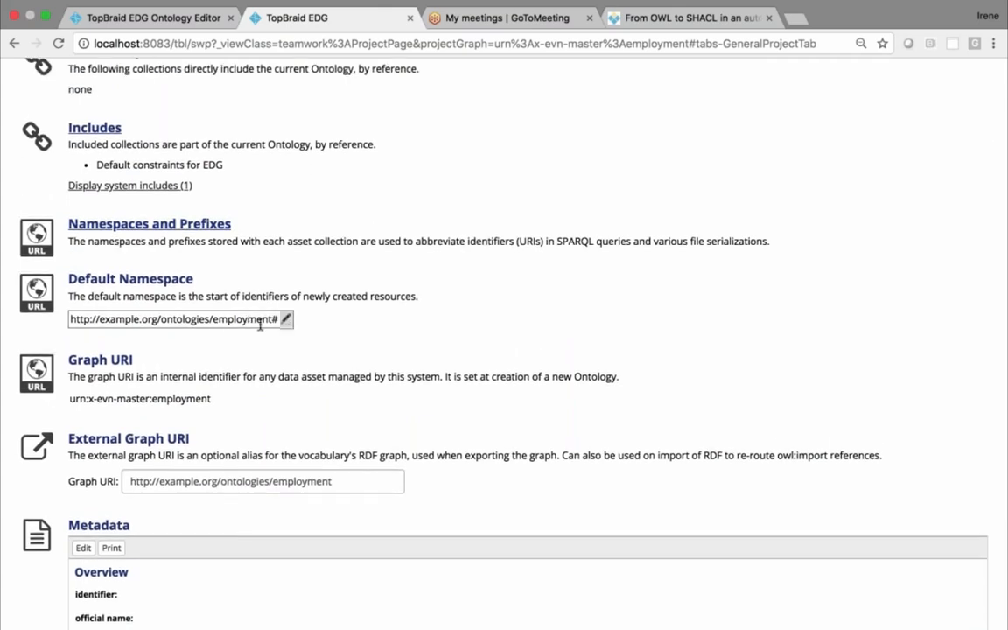
click(148, 228)
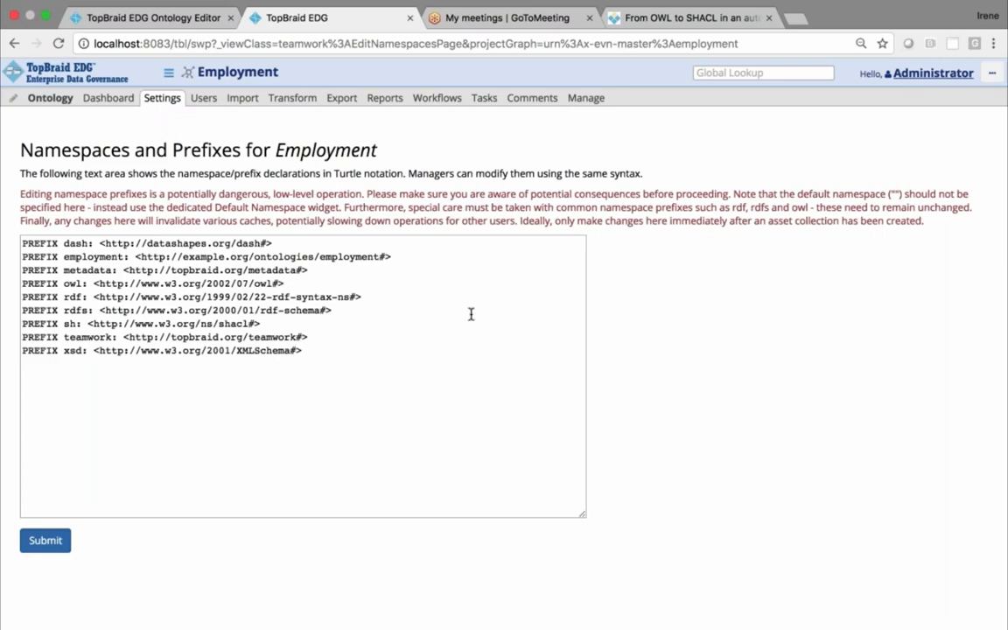
Look over the ontology's management options, view the graphs available for inclusion in Employment, and close the includes dialog
click(586, 99)
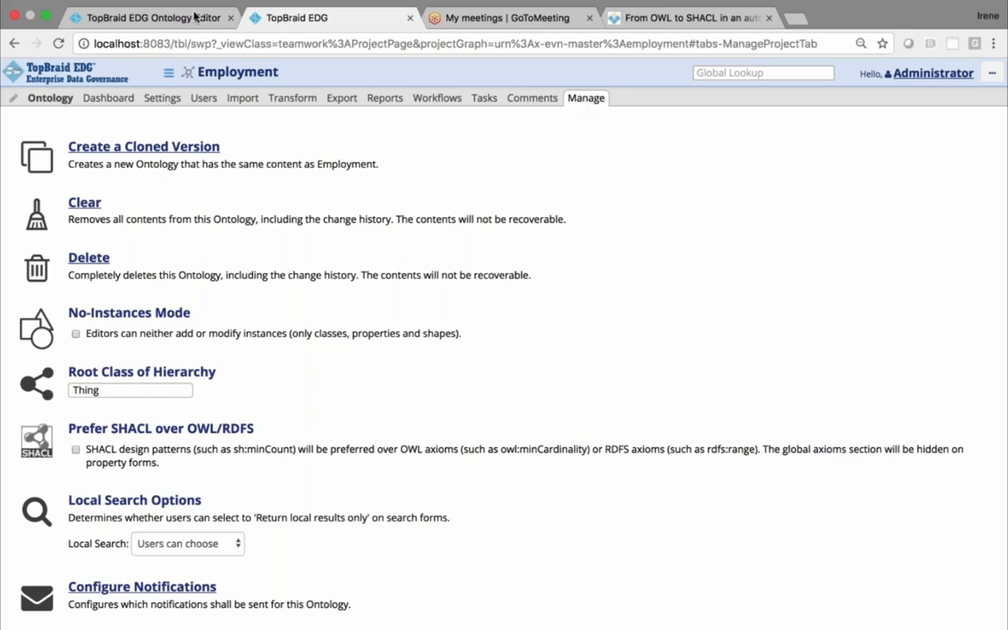
click(168, 98)
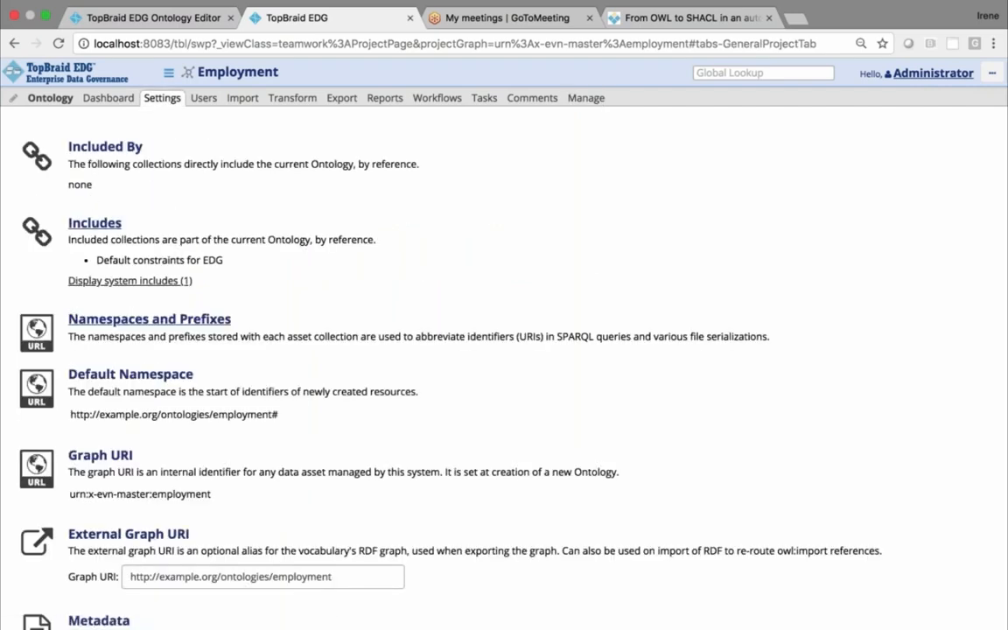
click(86, 222)
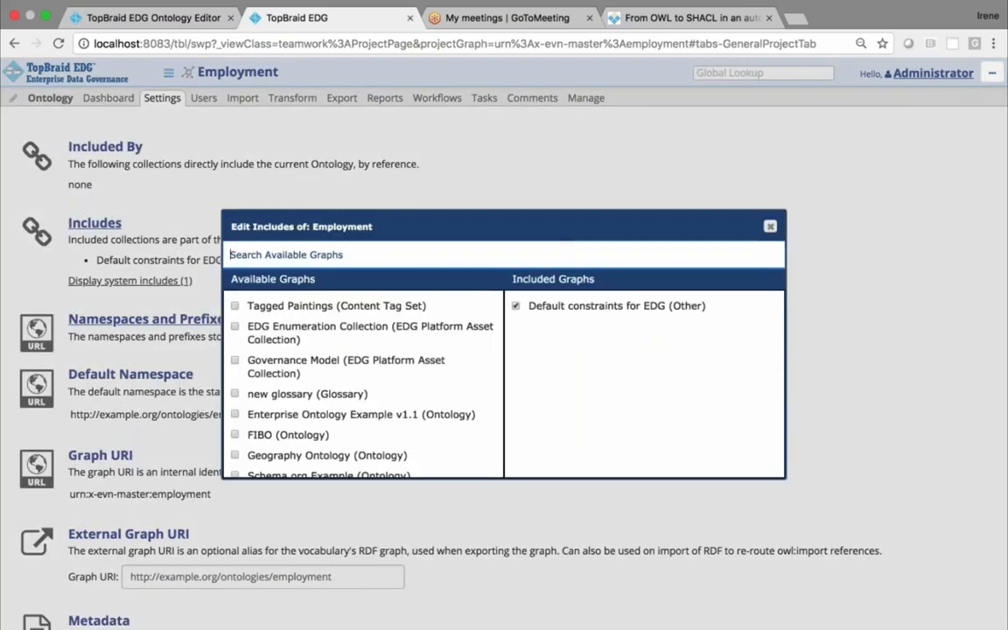
click(770, 227)
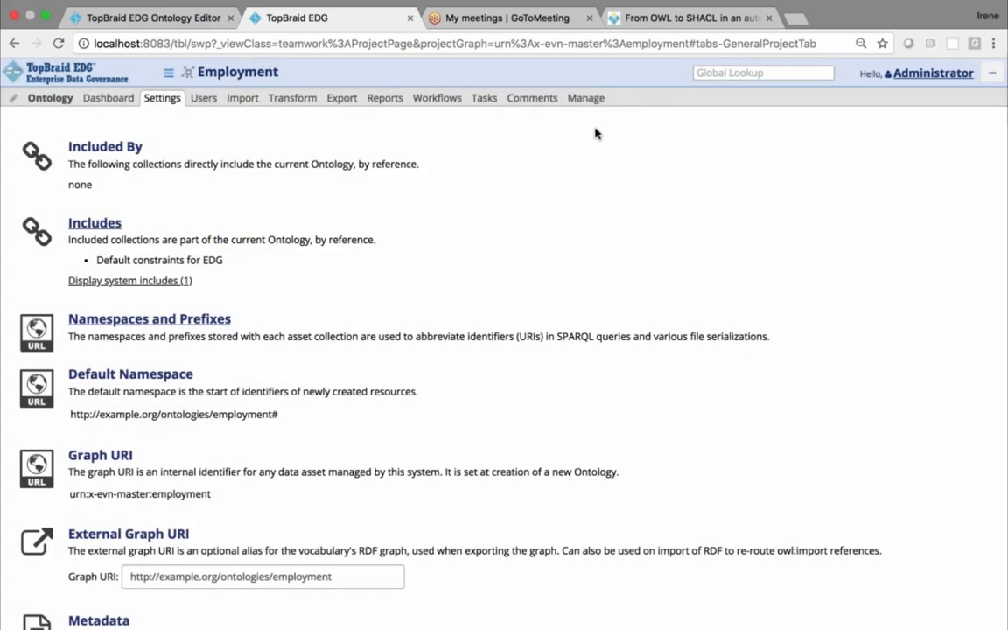
Enable No-Instances Mode for the Employment ontology in its management options
click(586, 98)
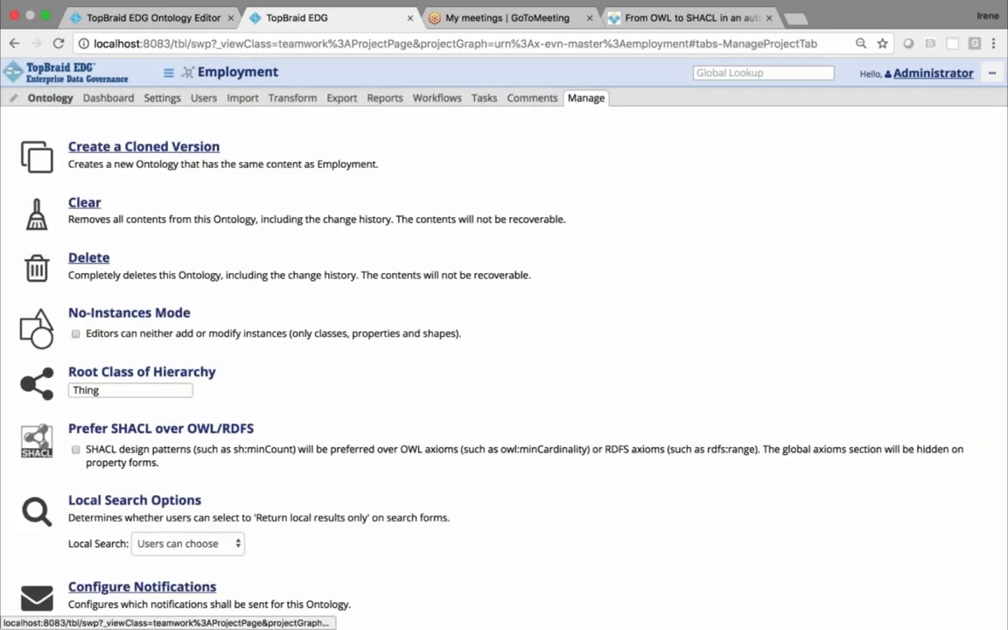
click(76, 334)
scroll(372, 405, down, 1)
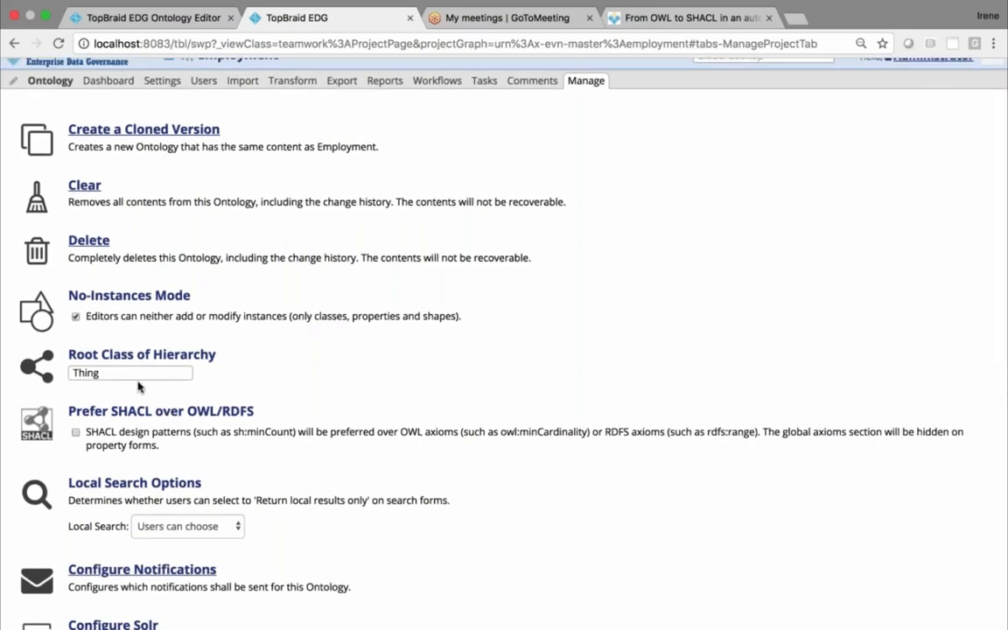
scroll(302, 371, up, 1)
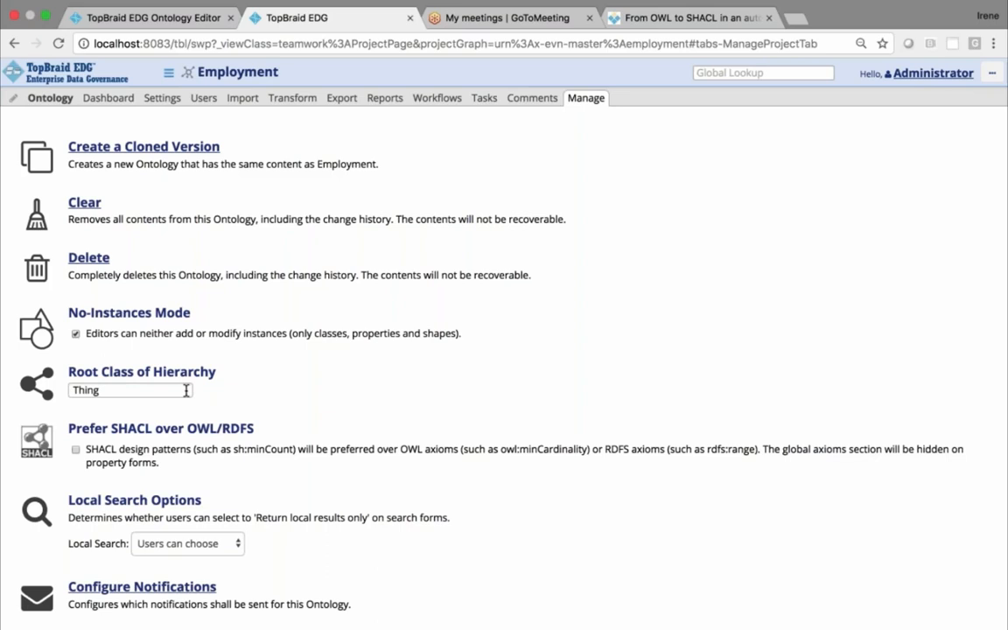
Return to the ontology editor, expand Thing and Employee in the class hierarchy, and view the Employee and Department class forms
click(50, 99)
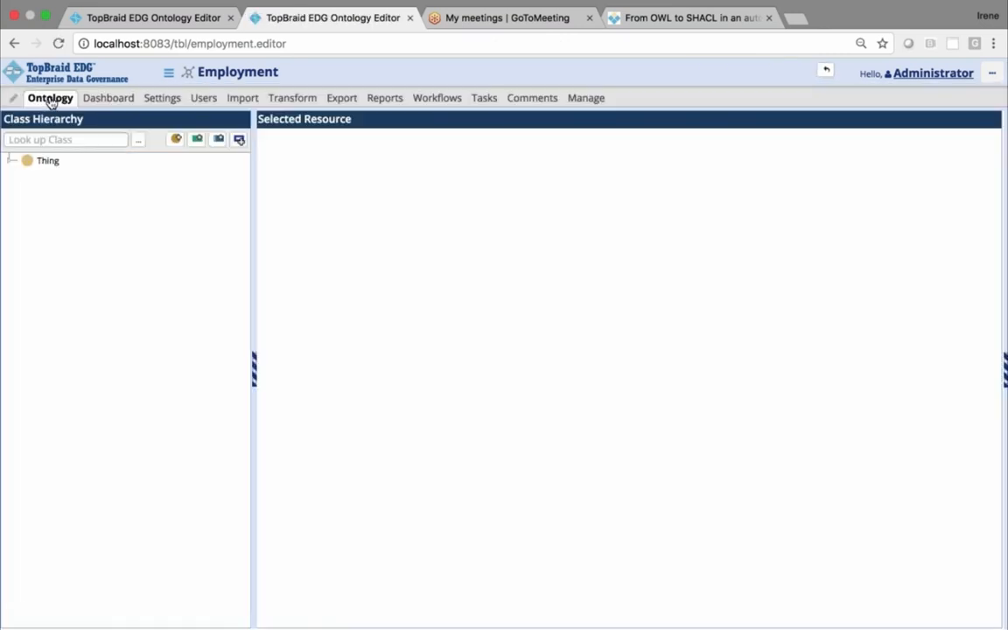
click(11, 161)
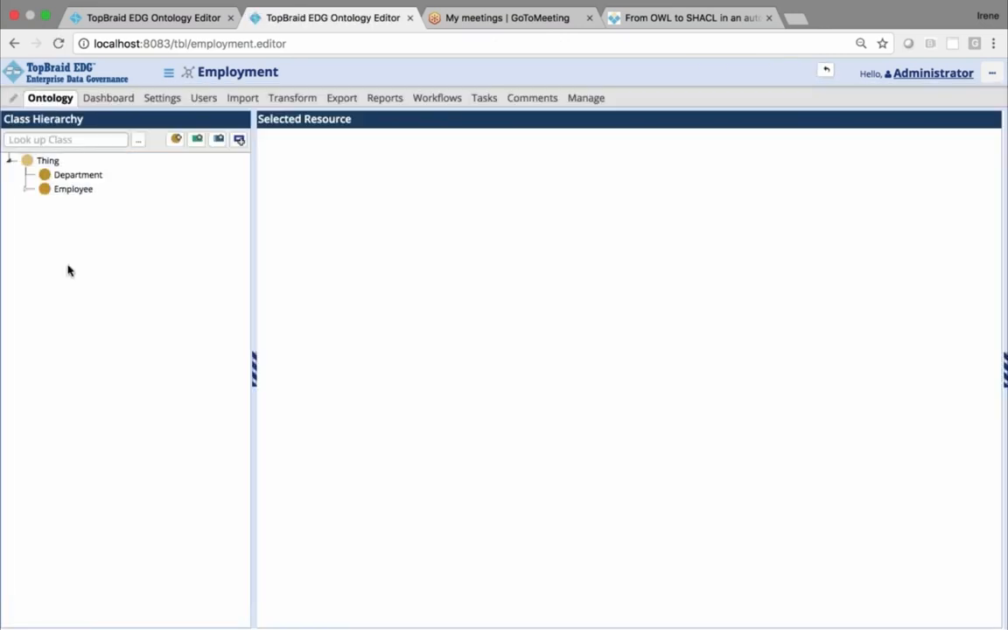
click(27, 190)
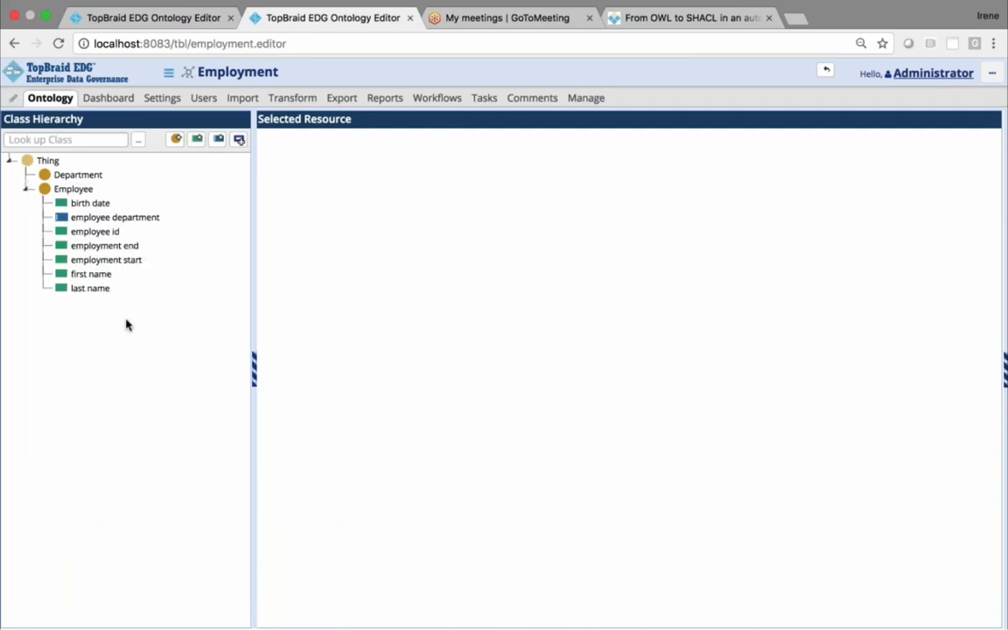
click(75, 191)
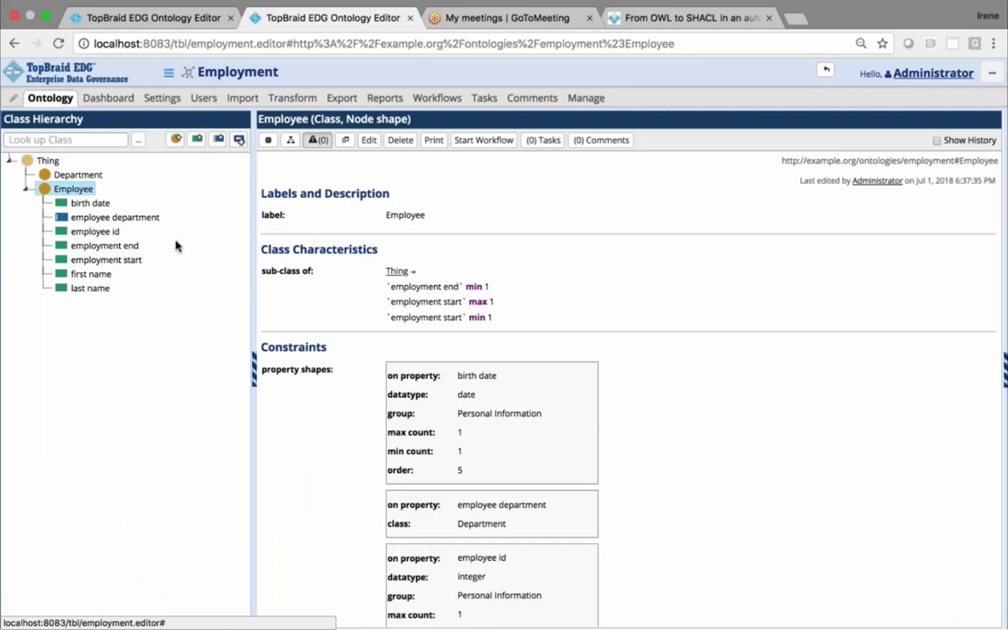
click(63, 176)
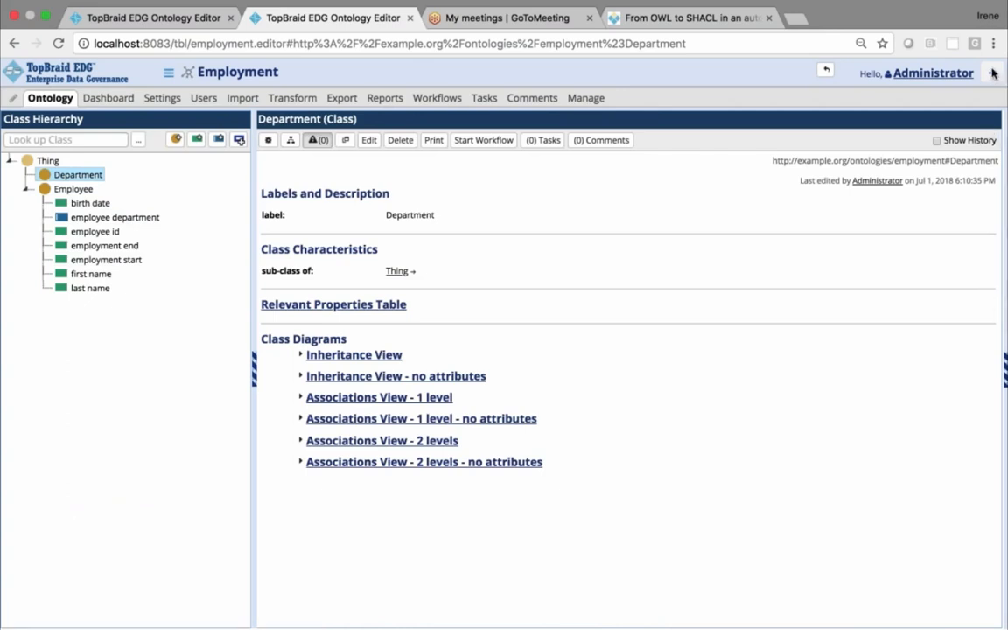
Reveal the class search form, switch it to property search, and hide the search area again
click(1004, 378)
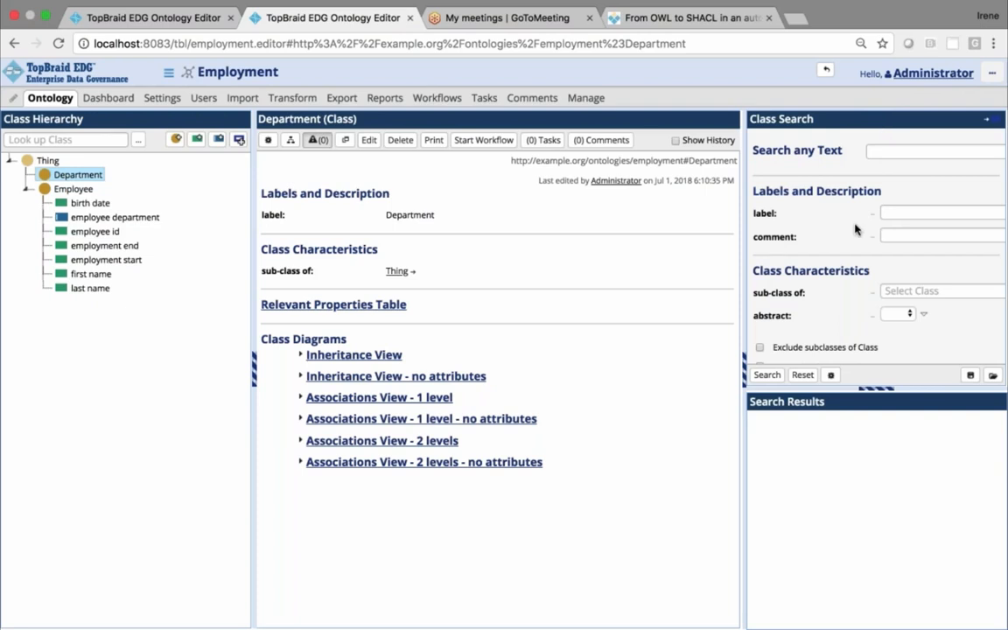
scroll(856, 230, down, 1)
scroll(866, 219, up, 1)
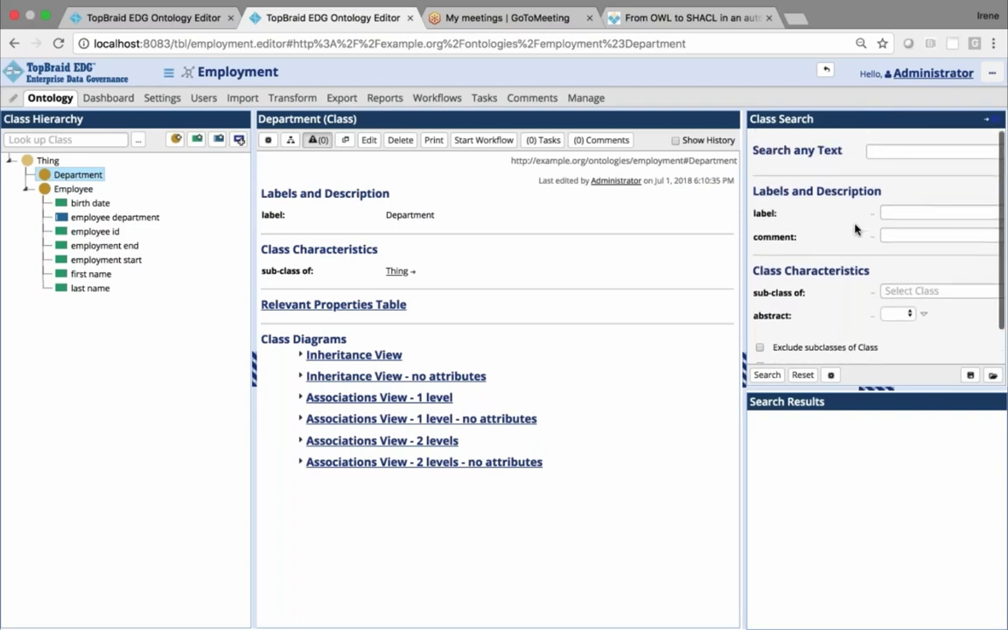
click(995, 120)
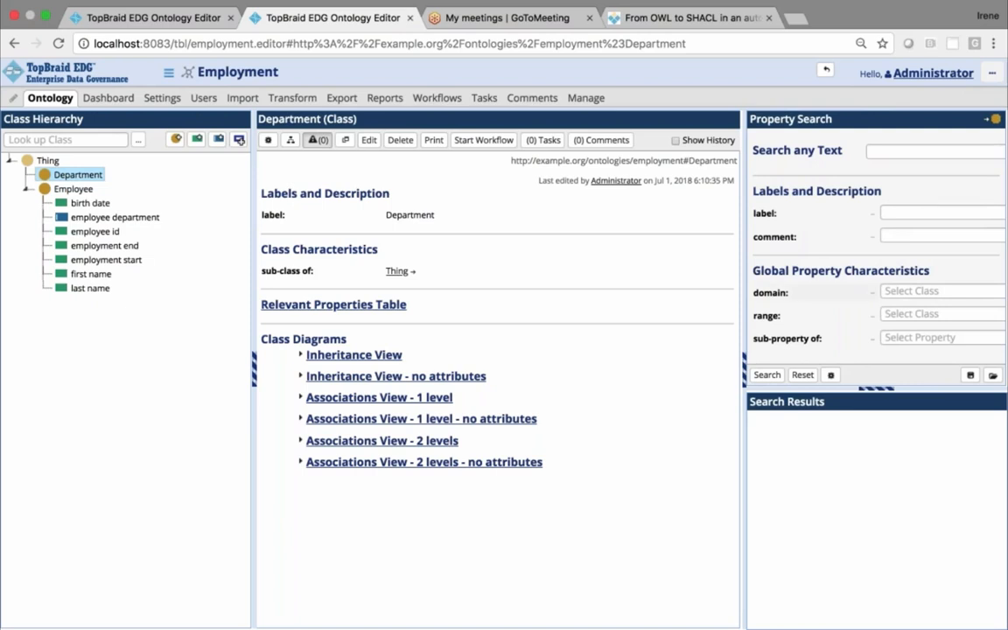
click(745, 367)
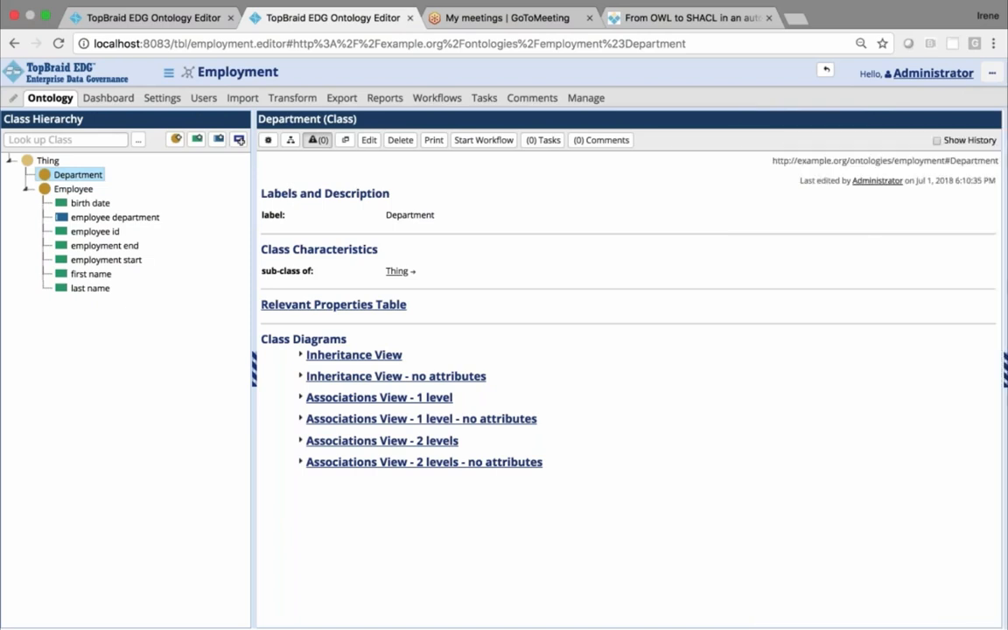